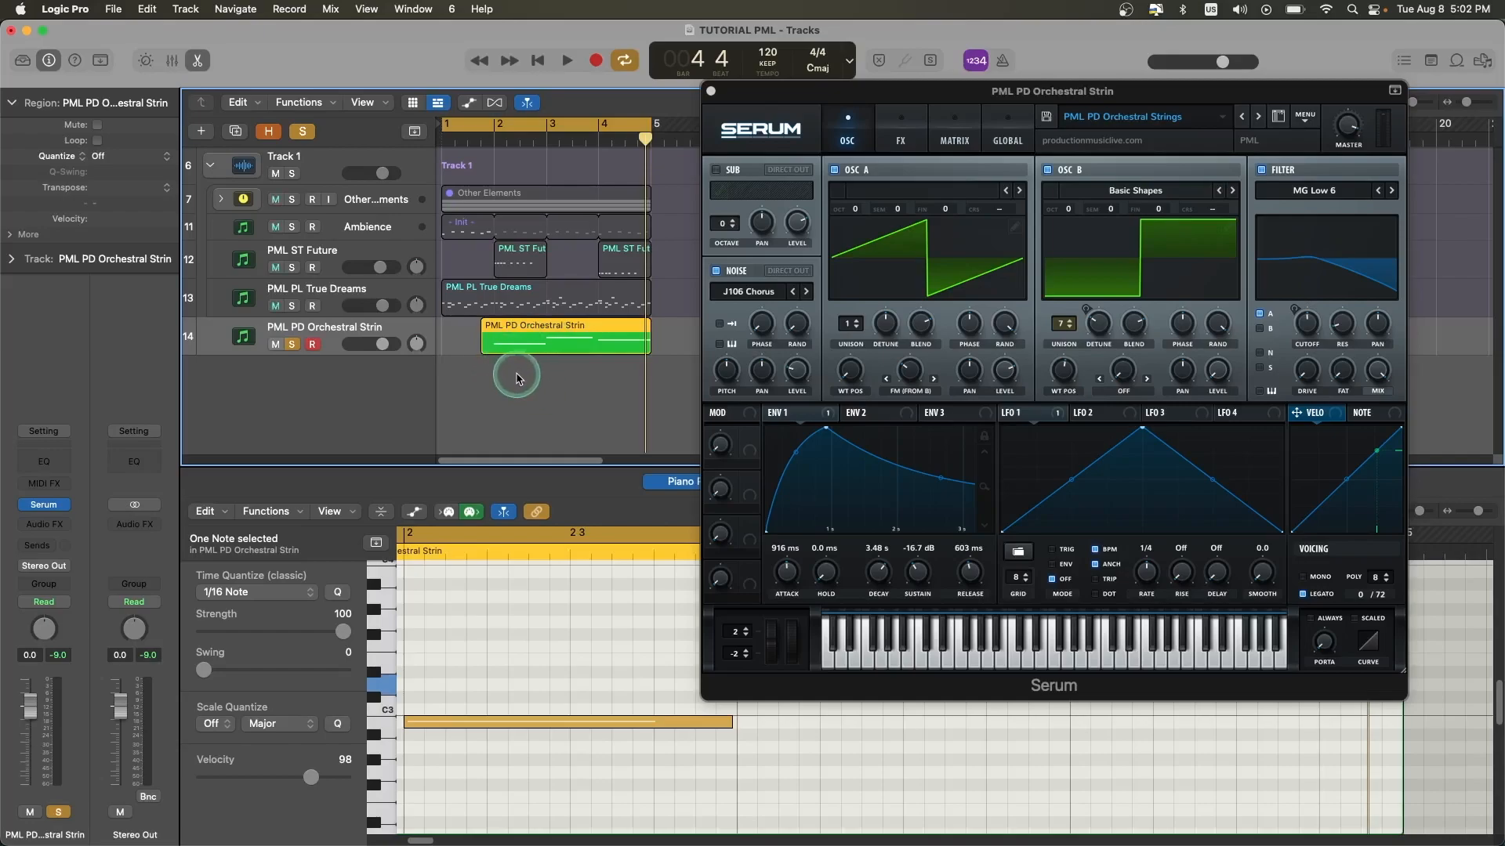
Step: Play the soloed Orchestral Strings track from bar 2 while sweeping Serum's filter cutoff, and stop playback
click(495, 142)
key(space)
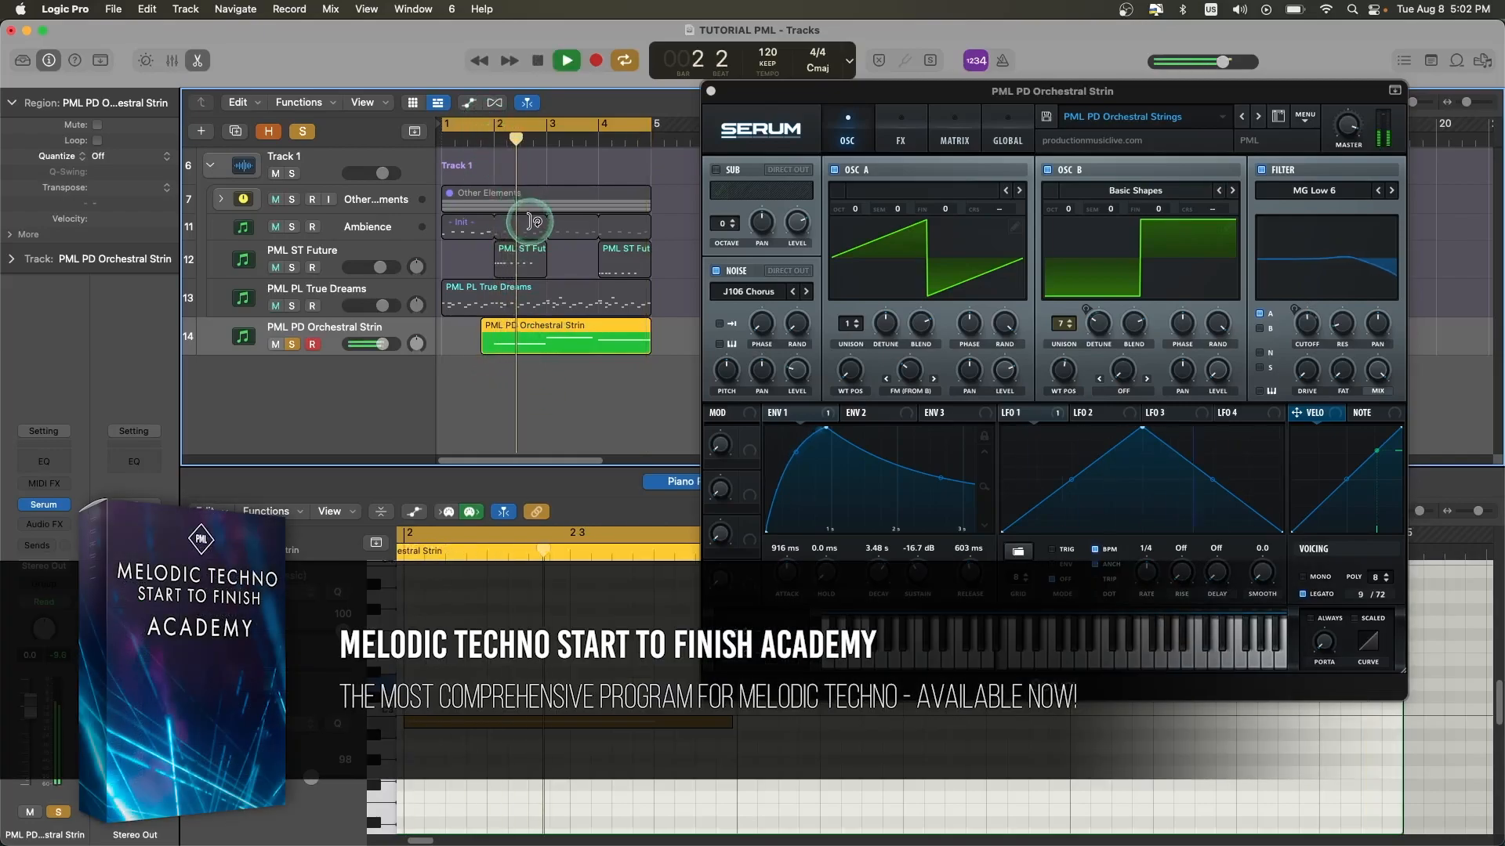
drag(1313, 270, 1302, 320)
key(space)
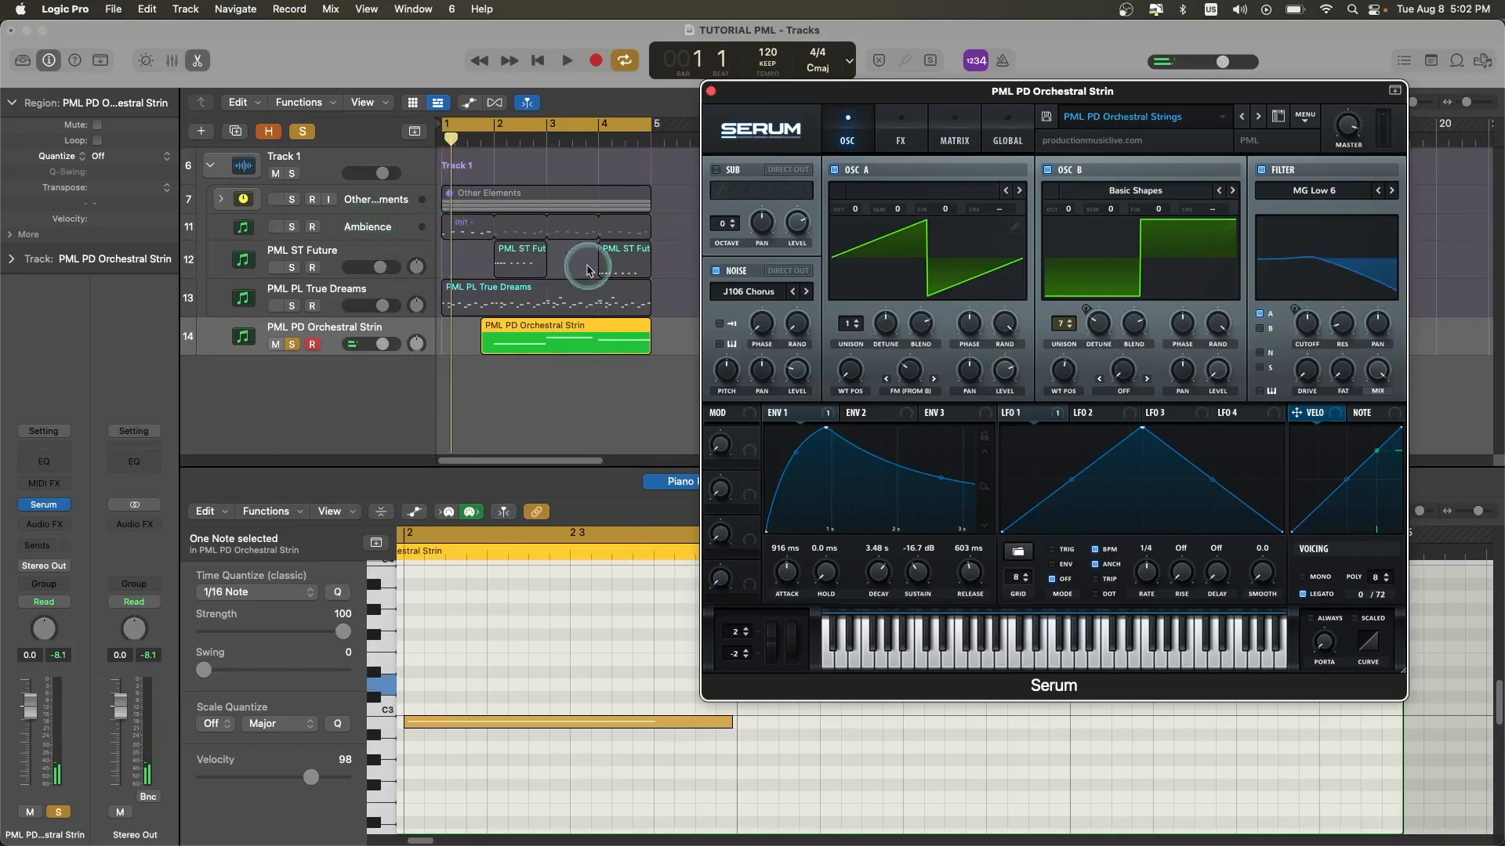
Step: Turn off the solo and play the full loop from bar 1 while trying the filter cutoff
click(310, 137)
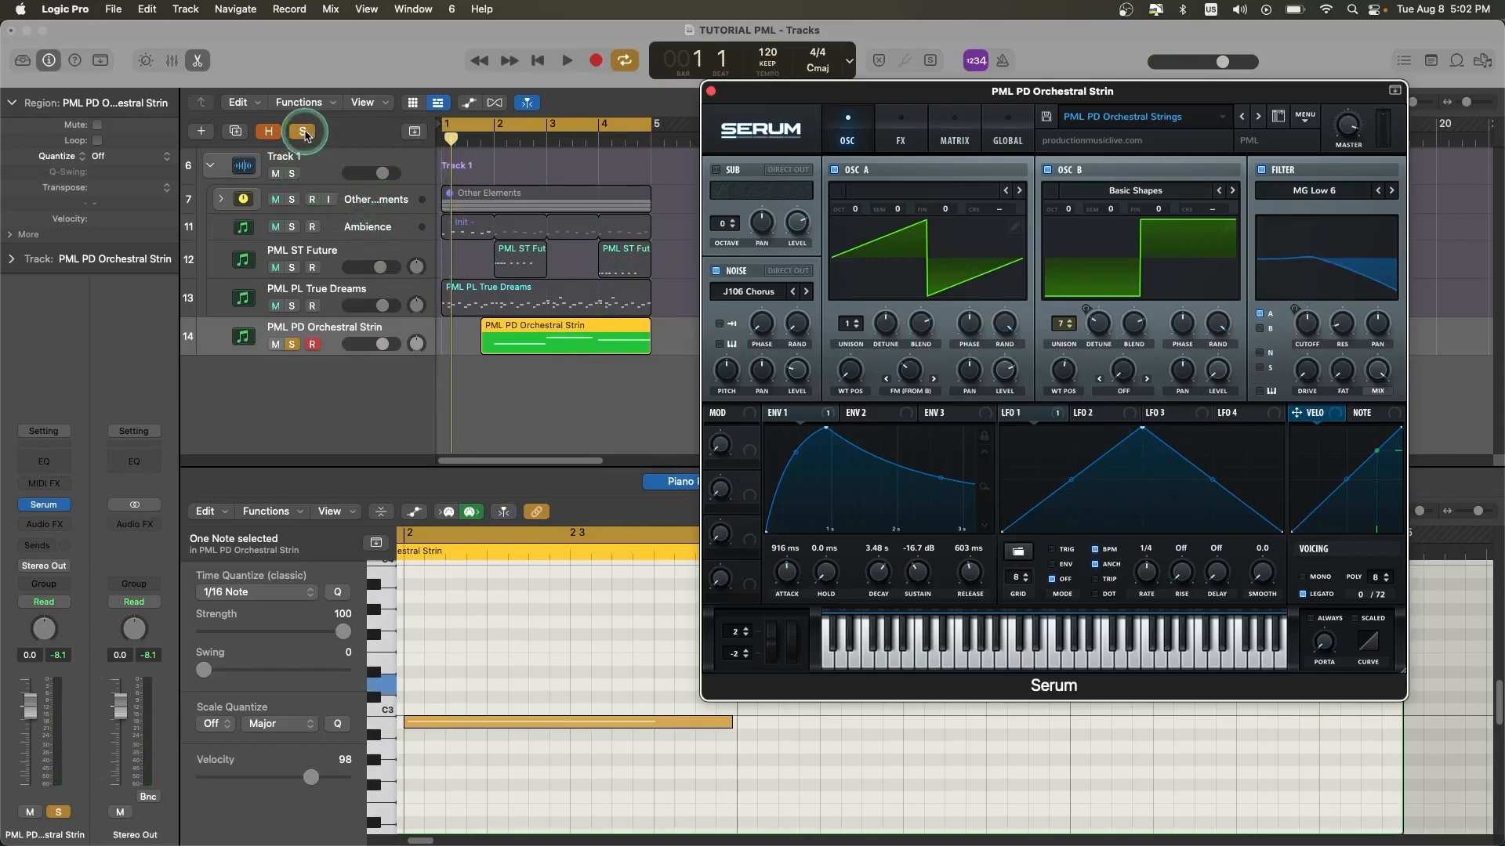
click(304, 133)
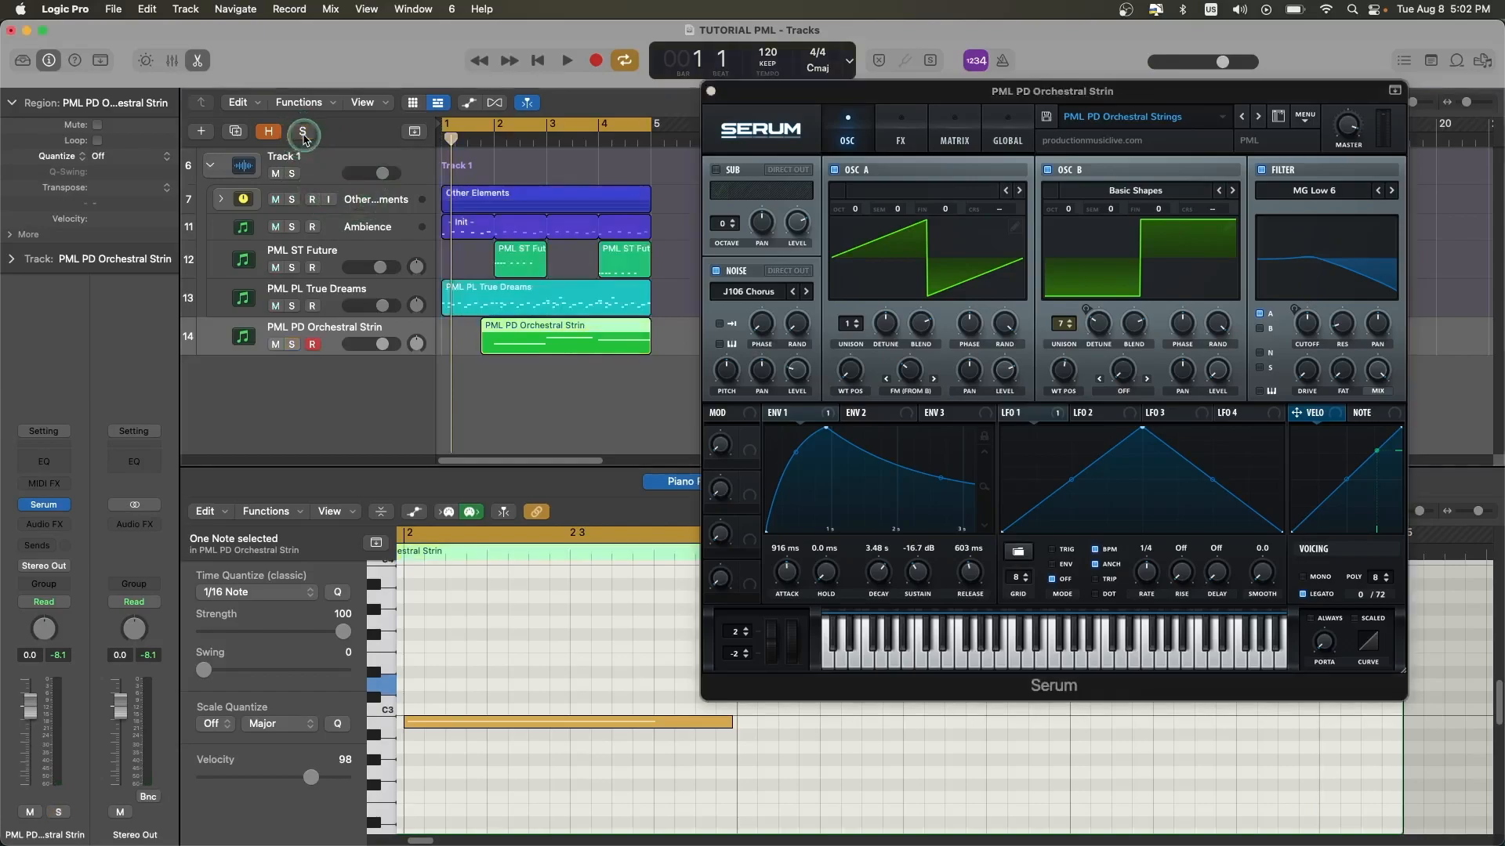
key(space)
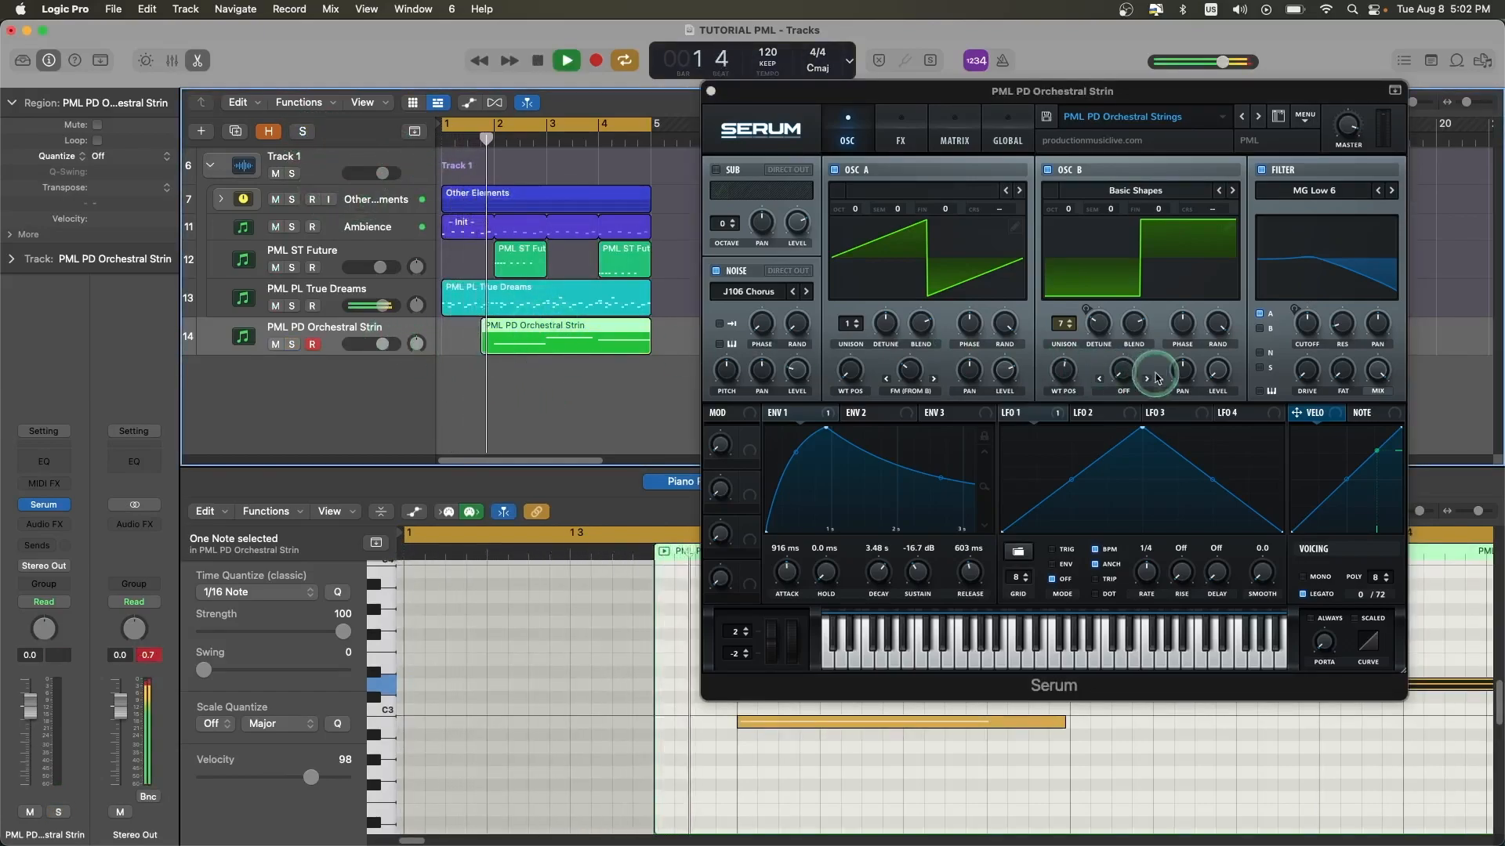
click(1306, 322)
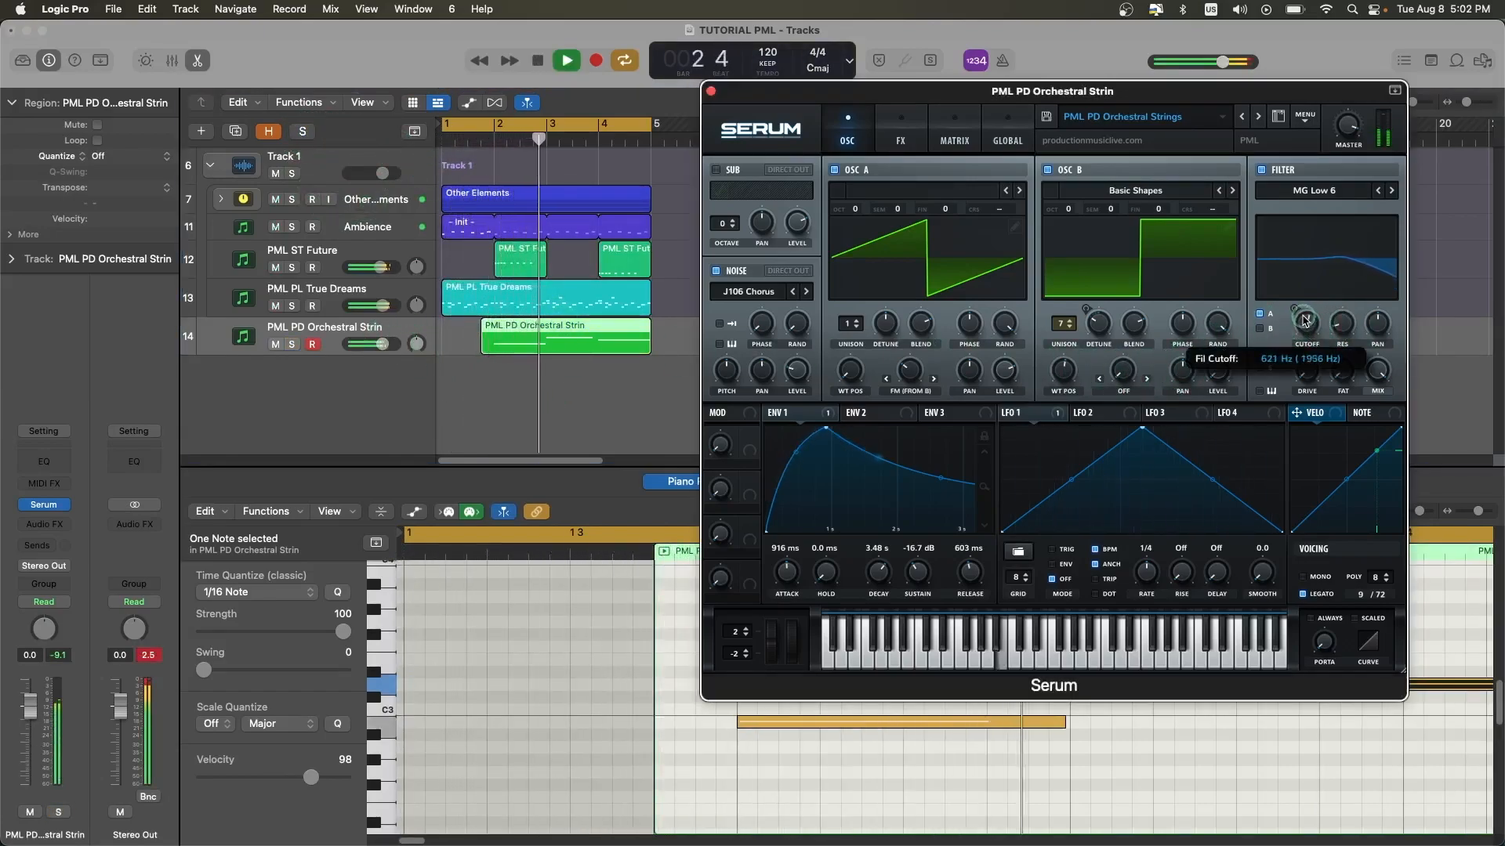
Step: Compare the Orchestral Strings alone and in the full mix by toggling its track solo during playback, and stop playback
click(292, 346)
click(292, 346)
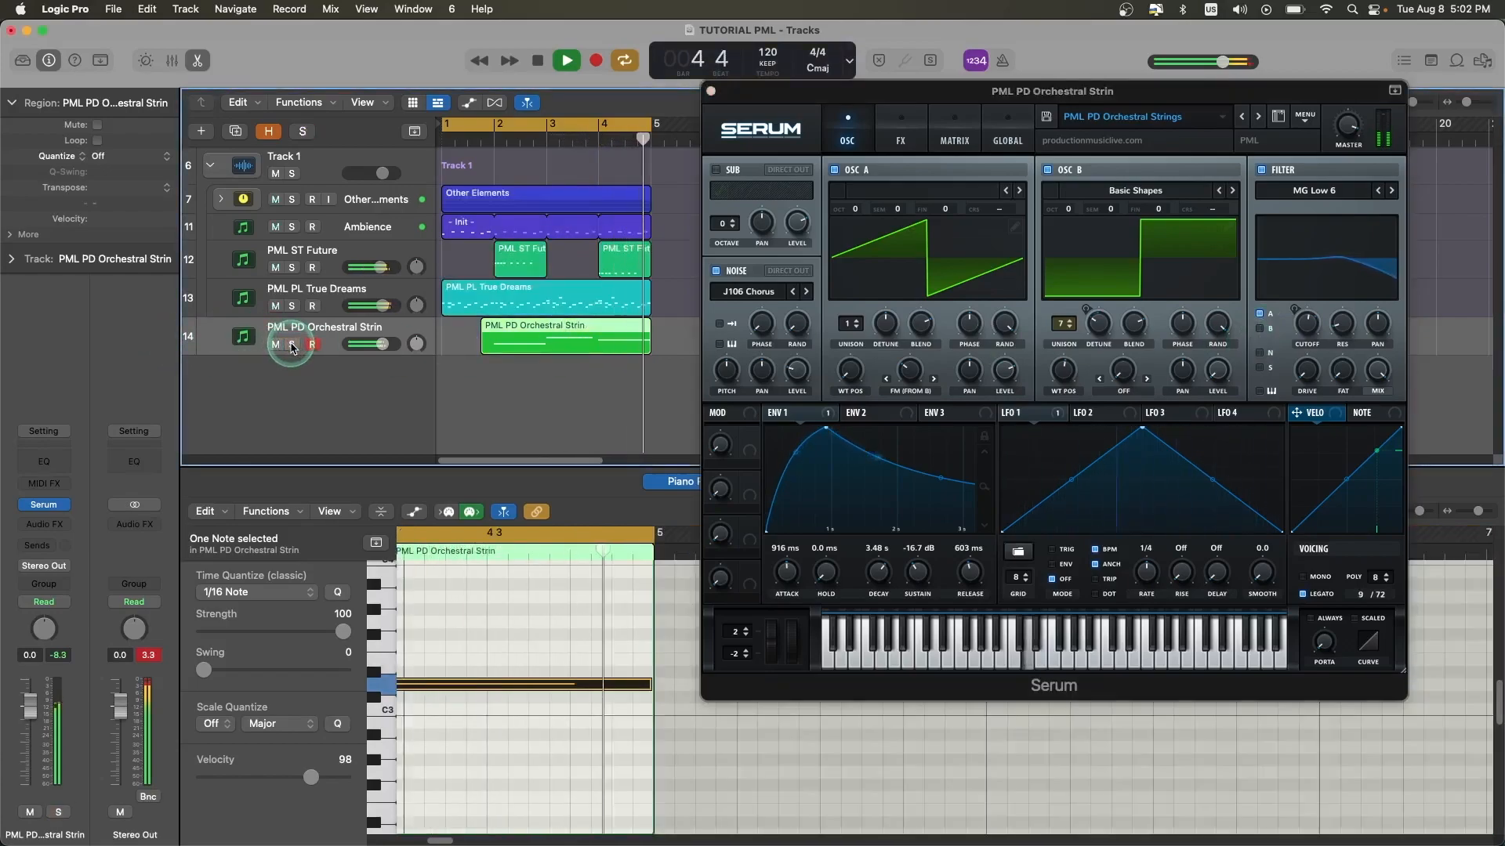
click(292, 346)
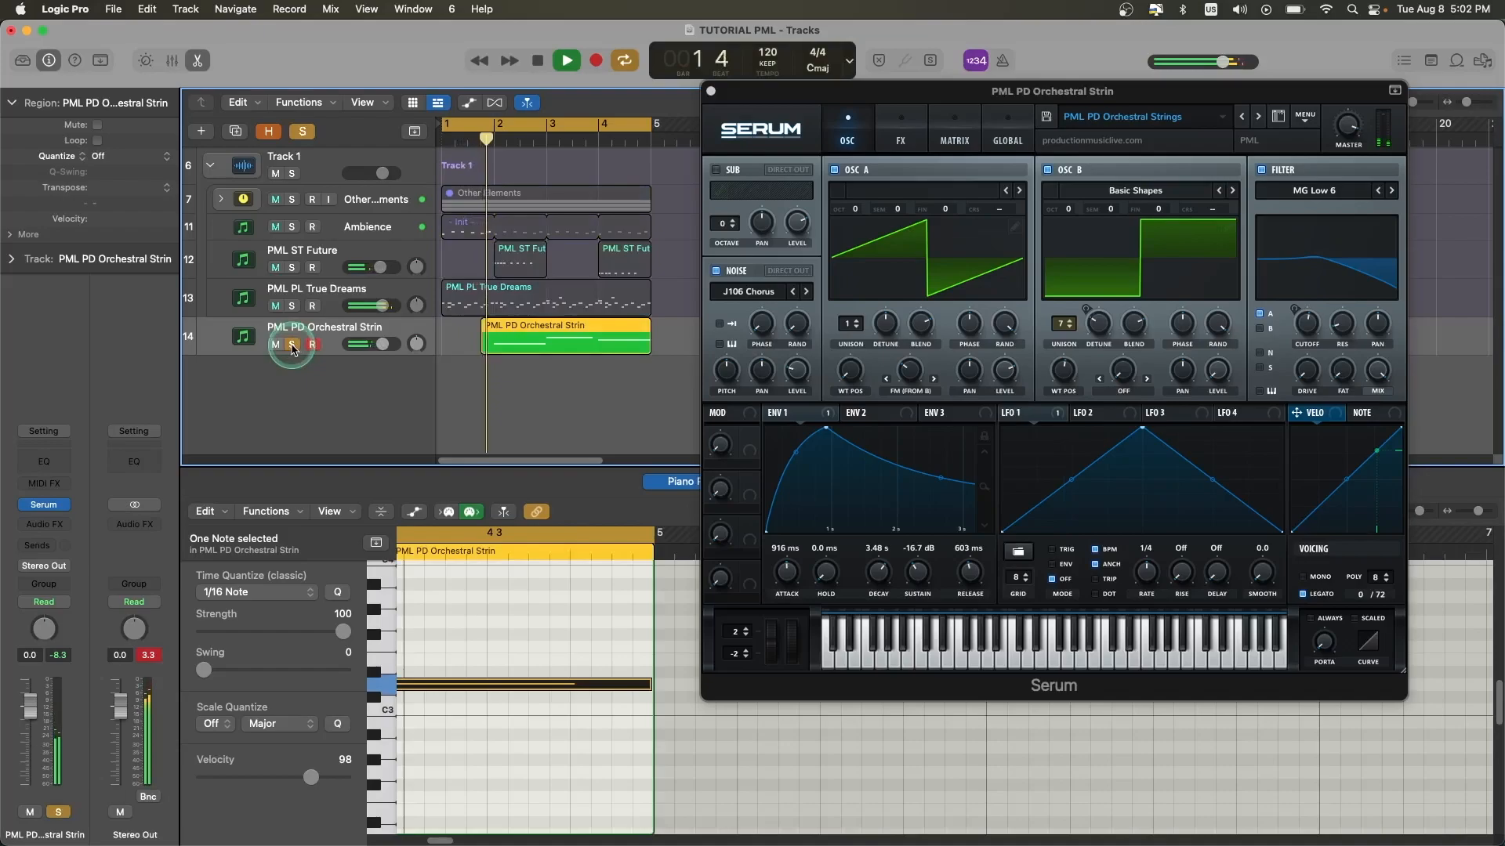
click(292, 346)
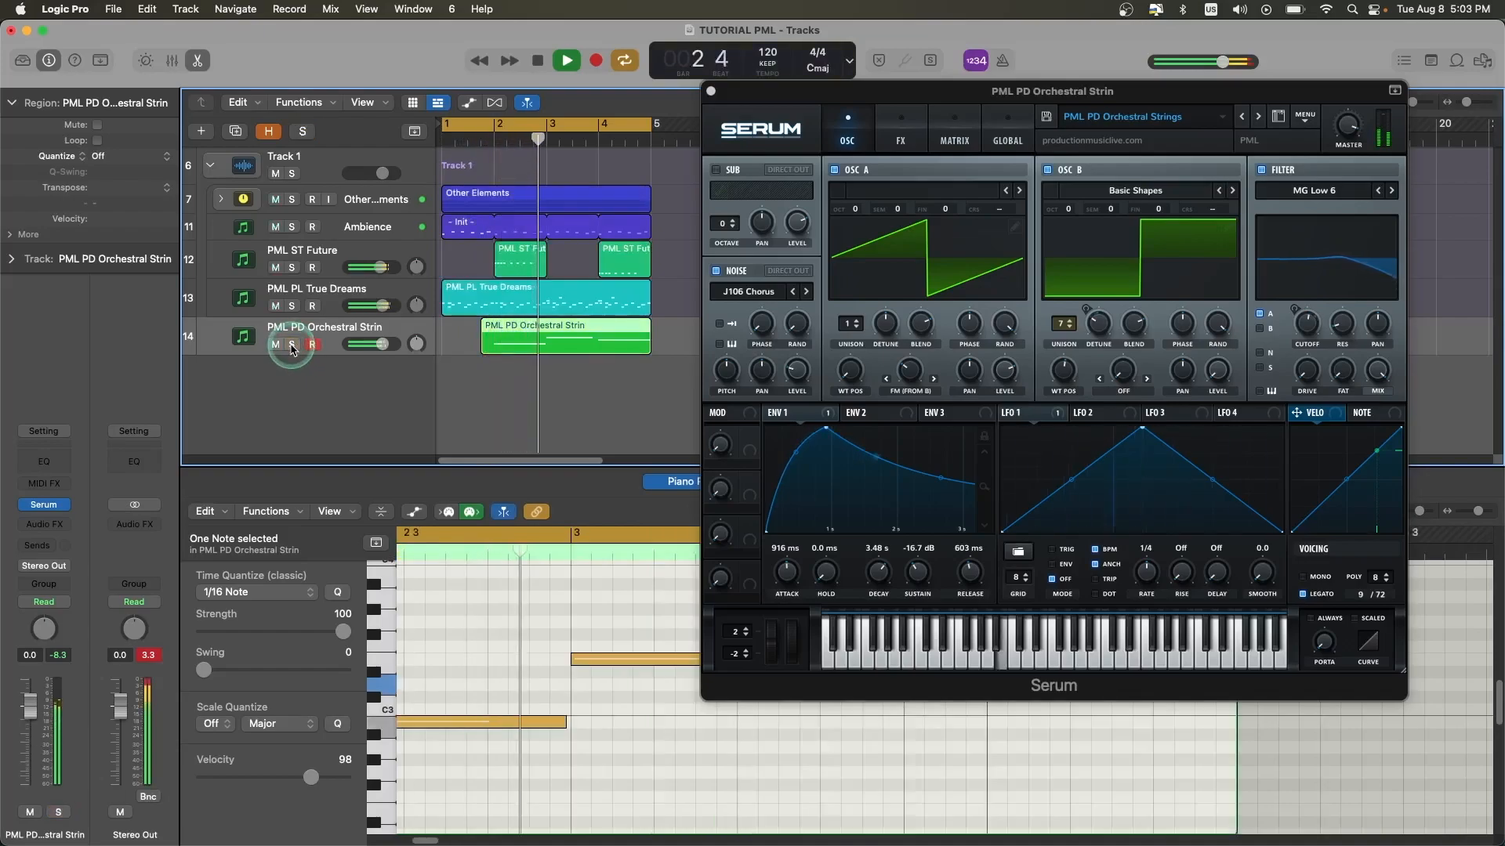
click(292, 345)
click(293, 346)
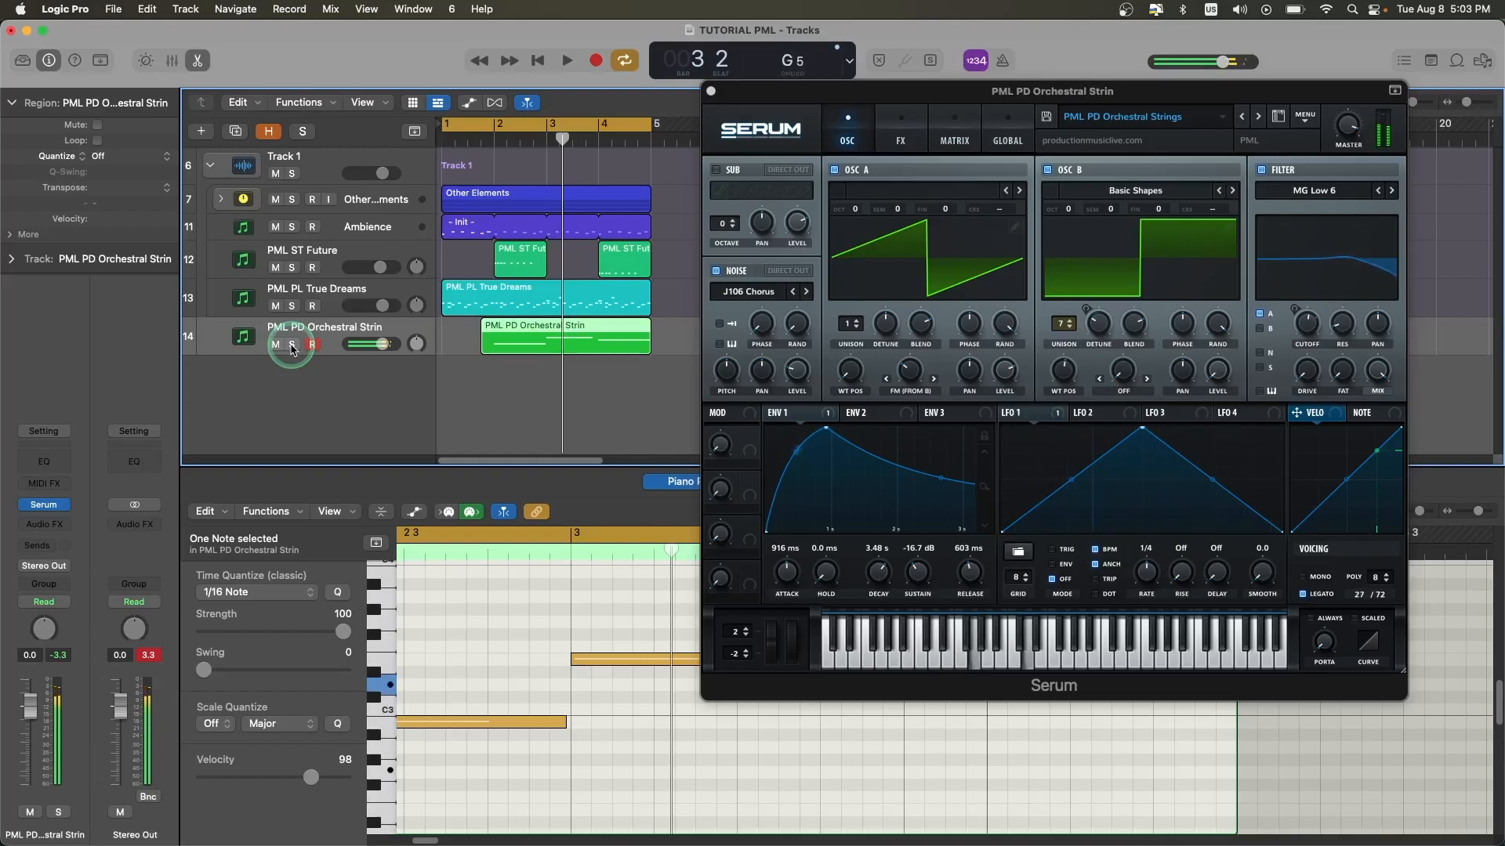
click(311, 347)
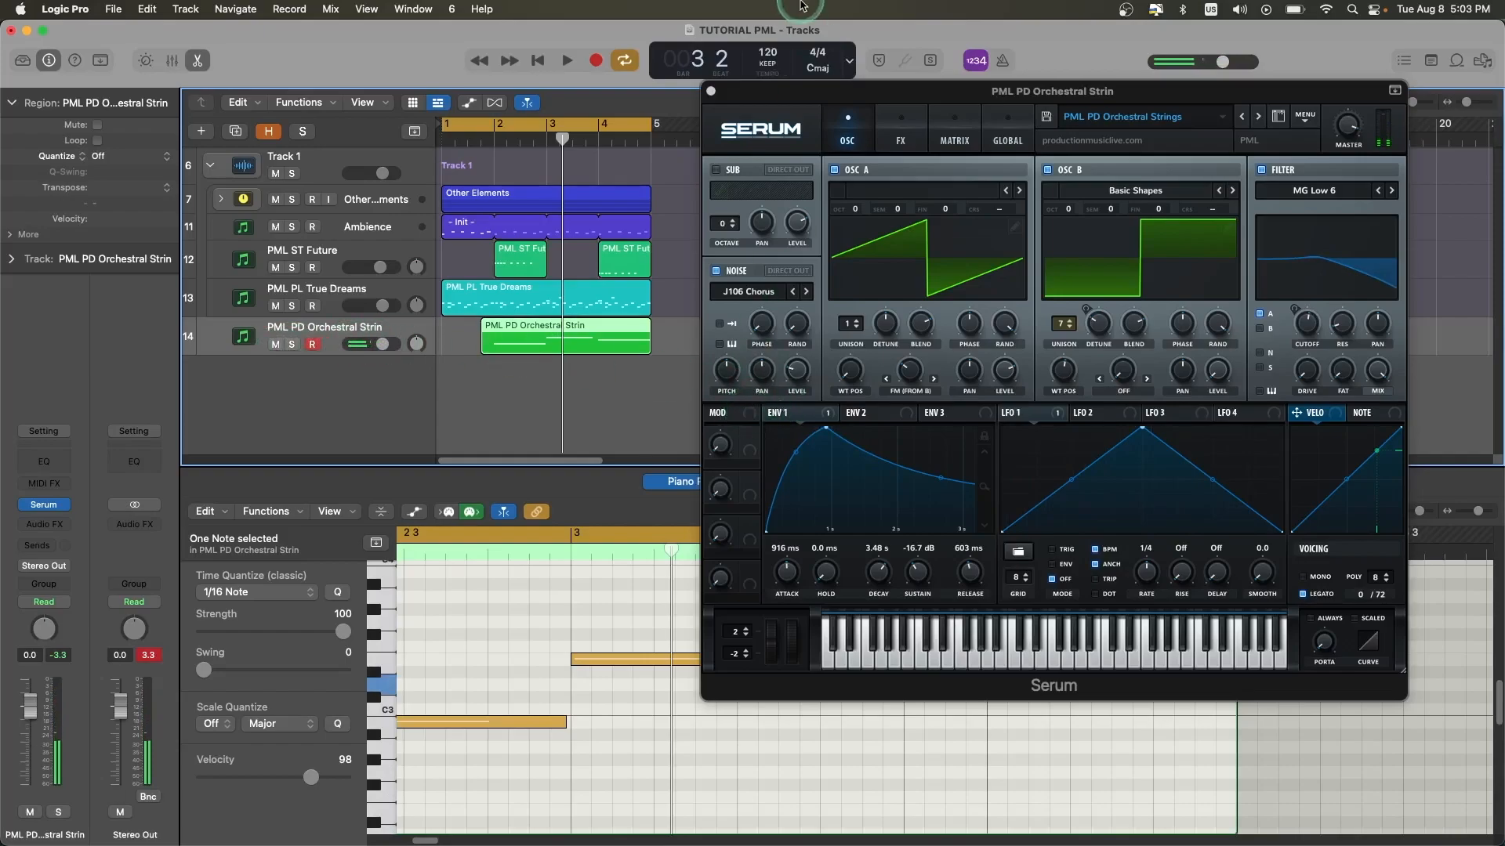
Step: Close the Serum window and the piano roll editor, and mute the Other Elements, Ambience, ST Future and True Dreams tracks
click(710, 91)
click(198, 60)
click(294, 302)
click(523, 335)
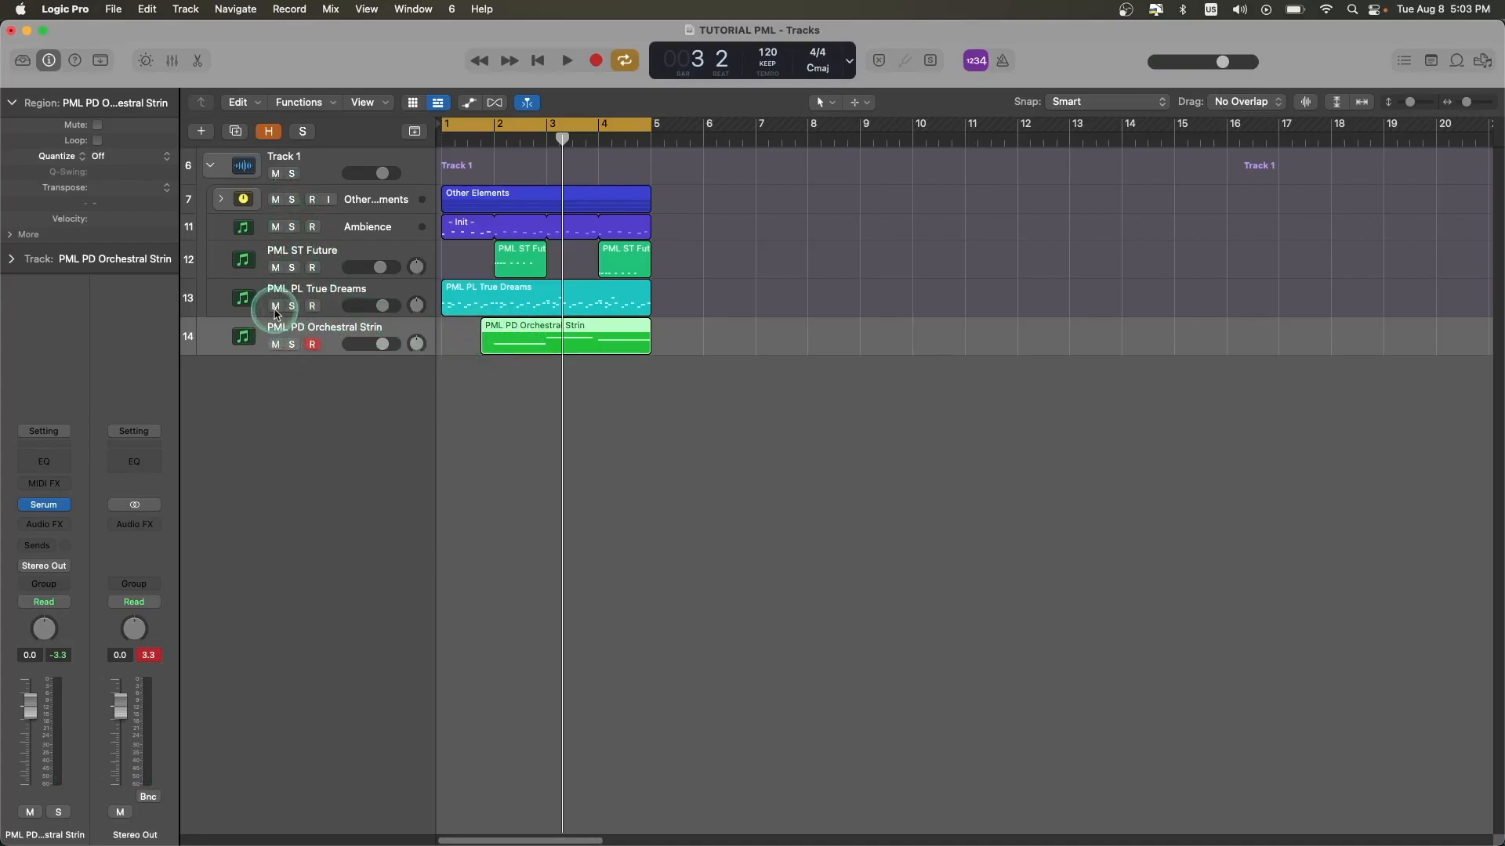
drag(275, 307, 273, 267)
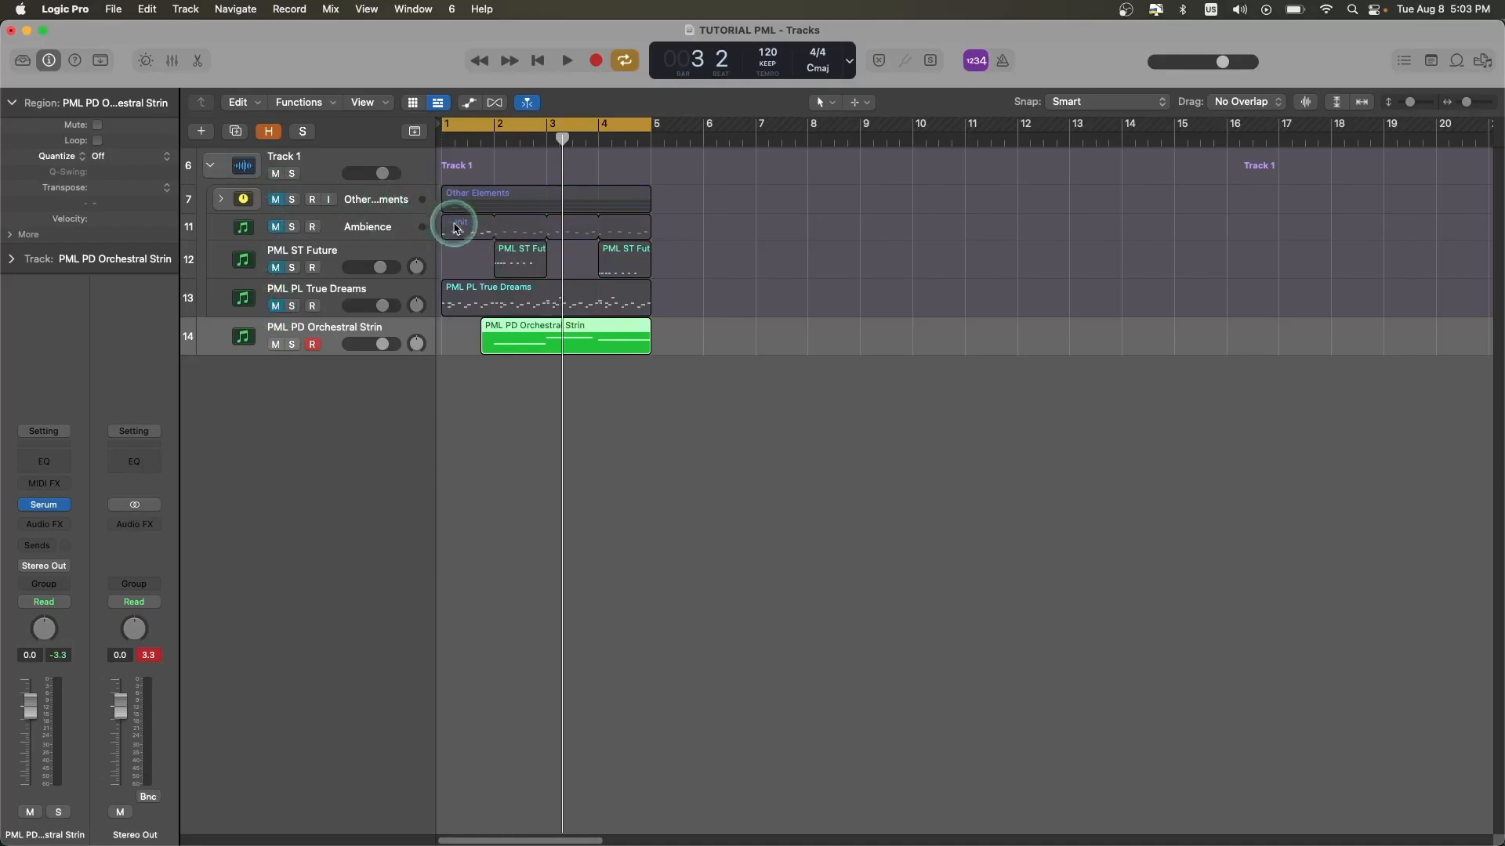
Step: Duplicate the Orchestral Strings track with its settings, copy its region to the same position on the duplicate and mute the original track
click(235, 132)
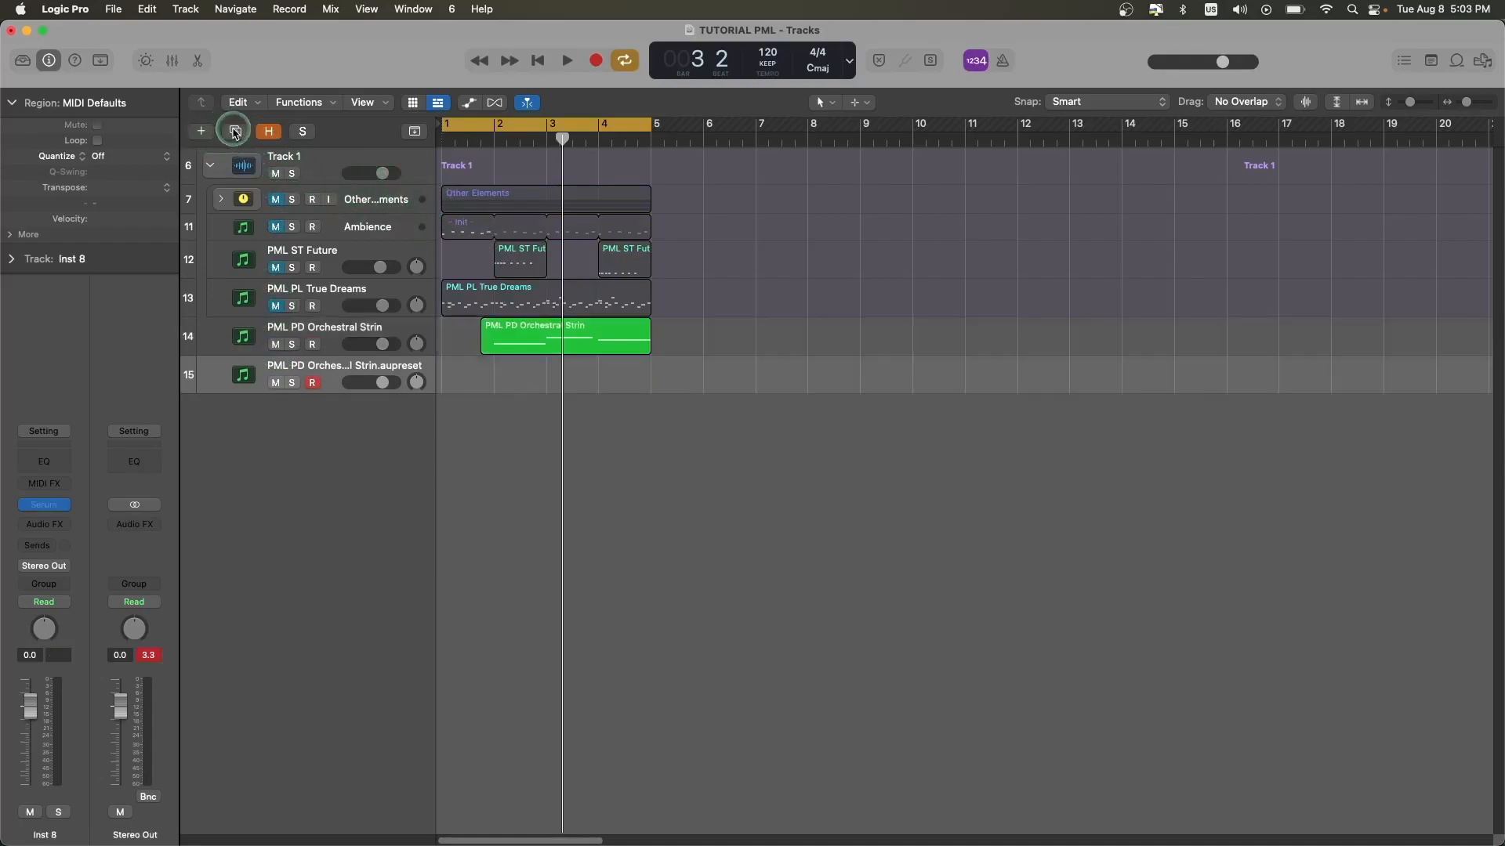
key(Return)
click(481, 141)
key(super+v)
drag(480, 130, 495, 130)
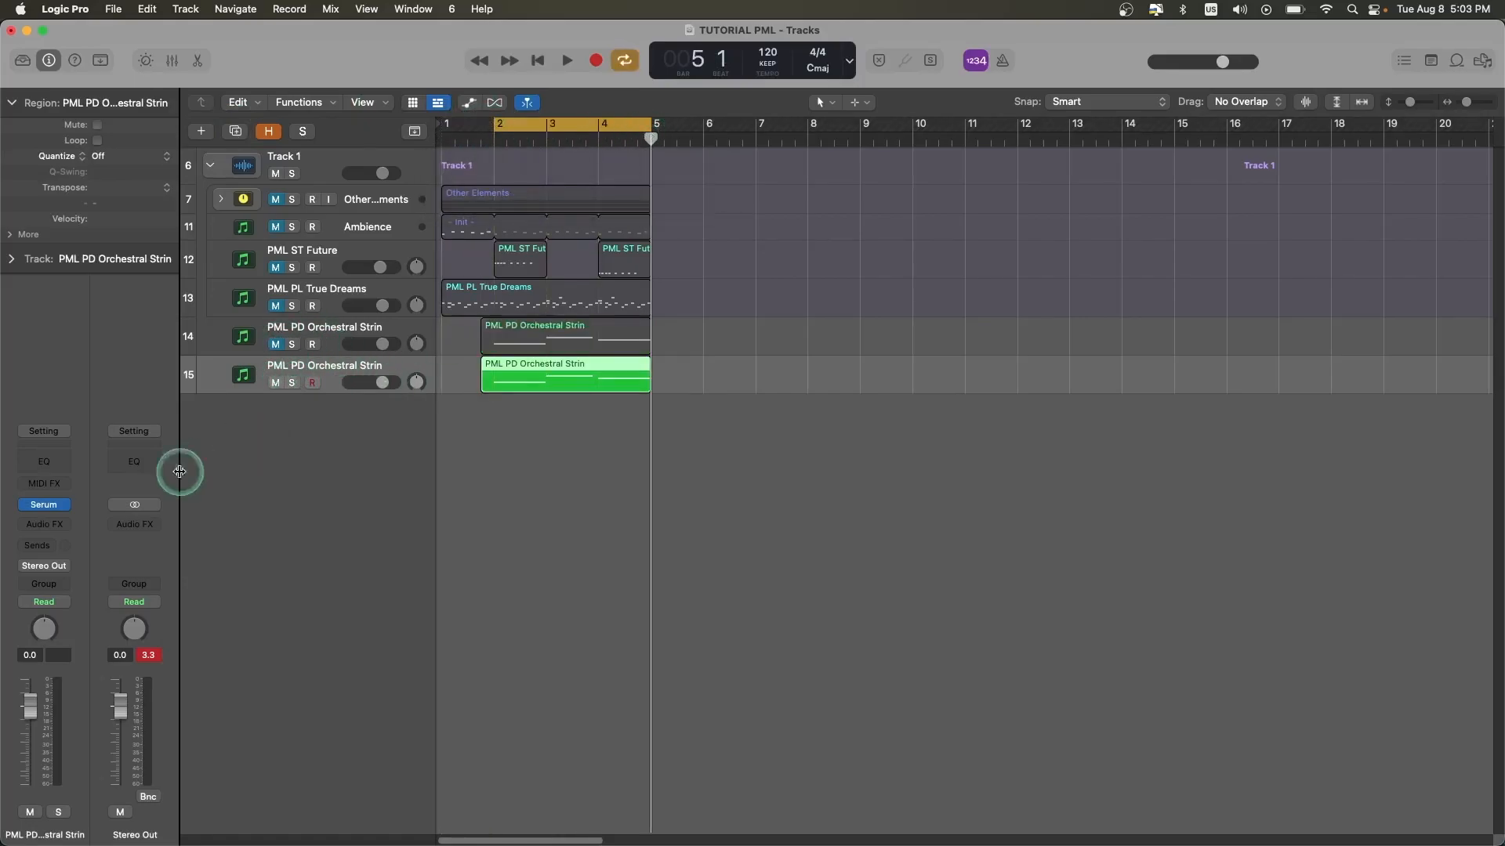
Step: Open Serum on the duplicated track and initialize its preset
click(44, 505)
click(963, 146)
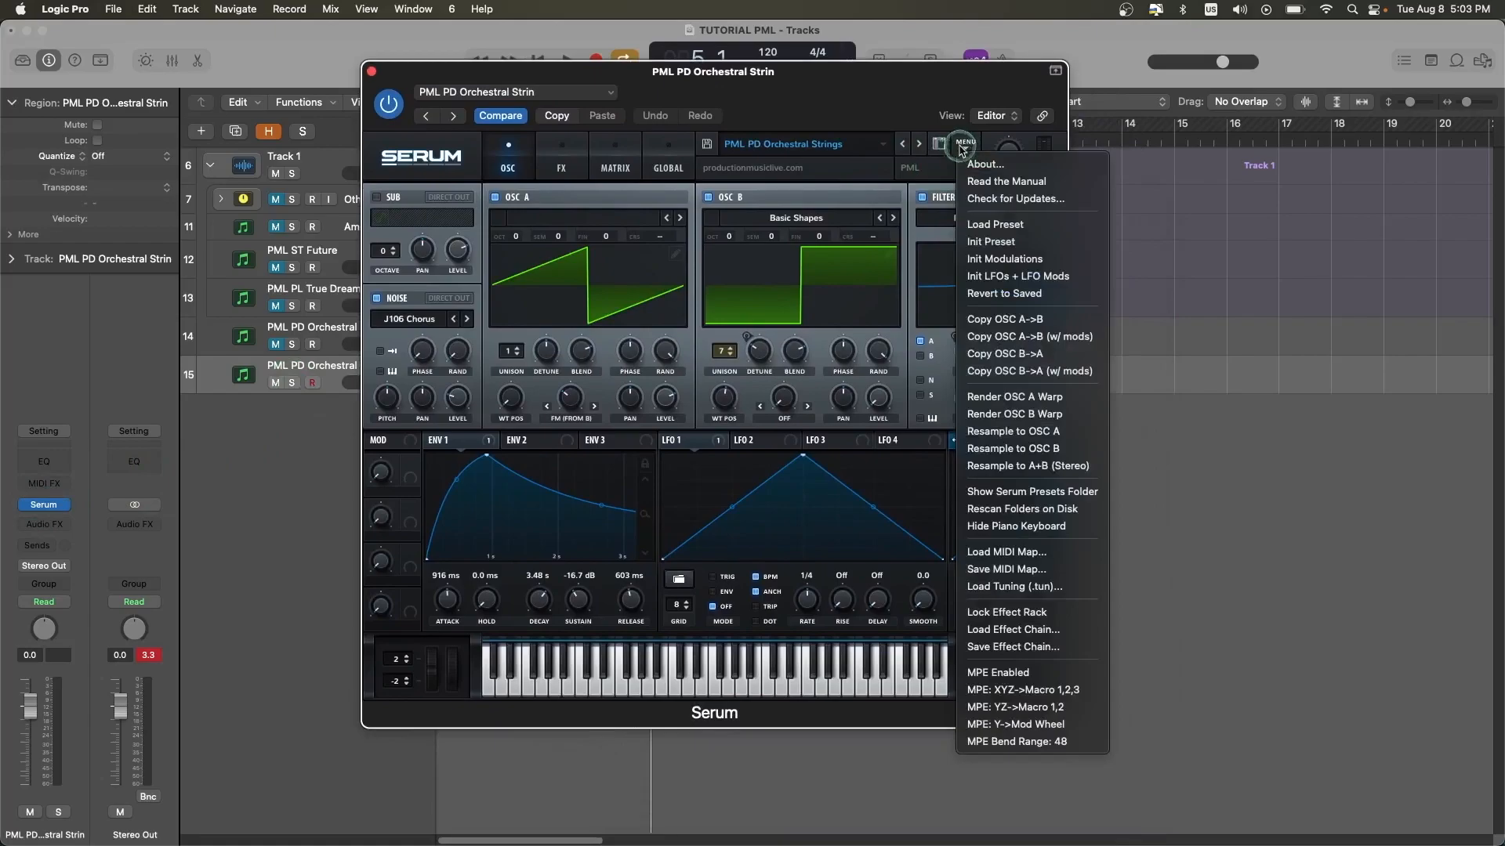
click(1037, 242)
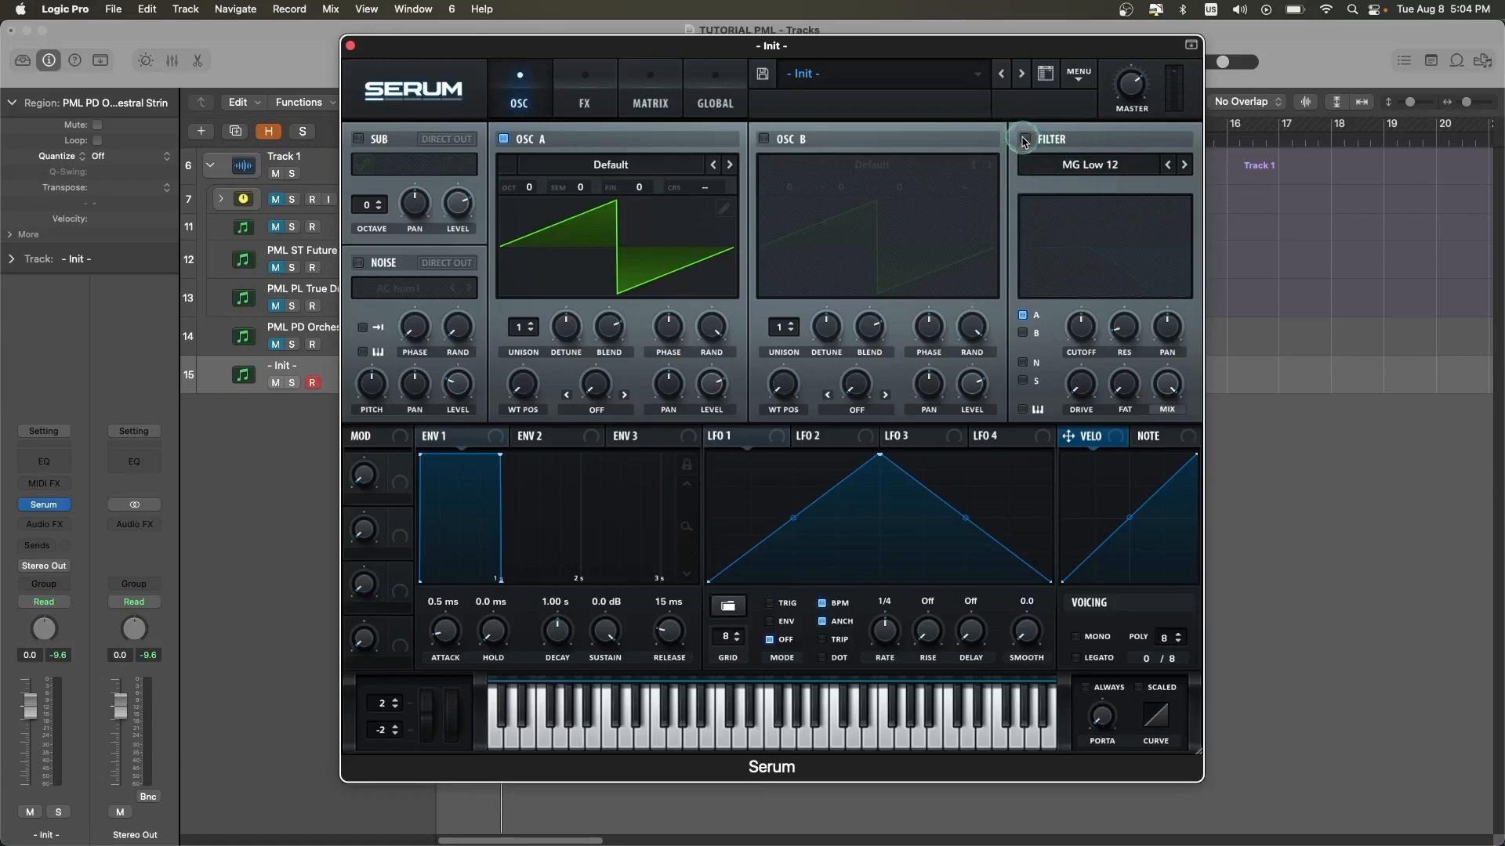
Step: Enable the filter as MG Low 6 and set oscillator A's warp mode to FM (From B) with a slightly raised amount
click(1024, 140)
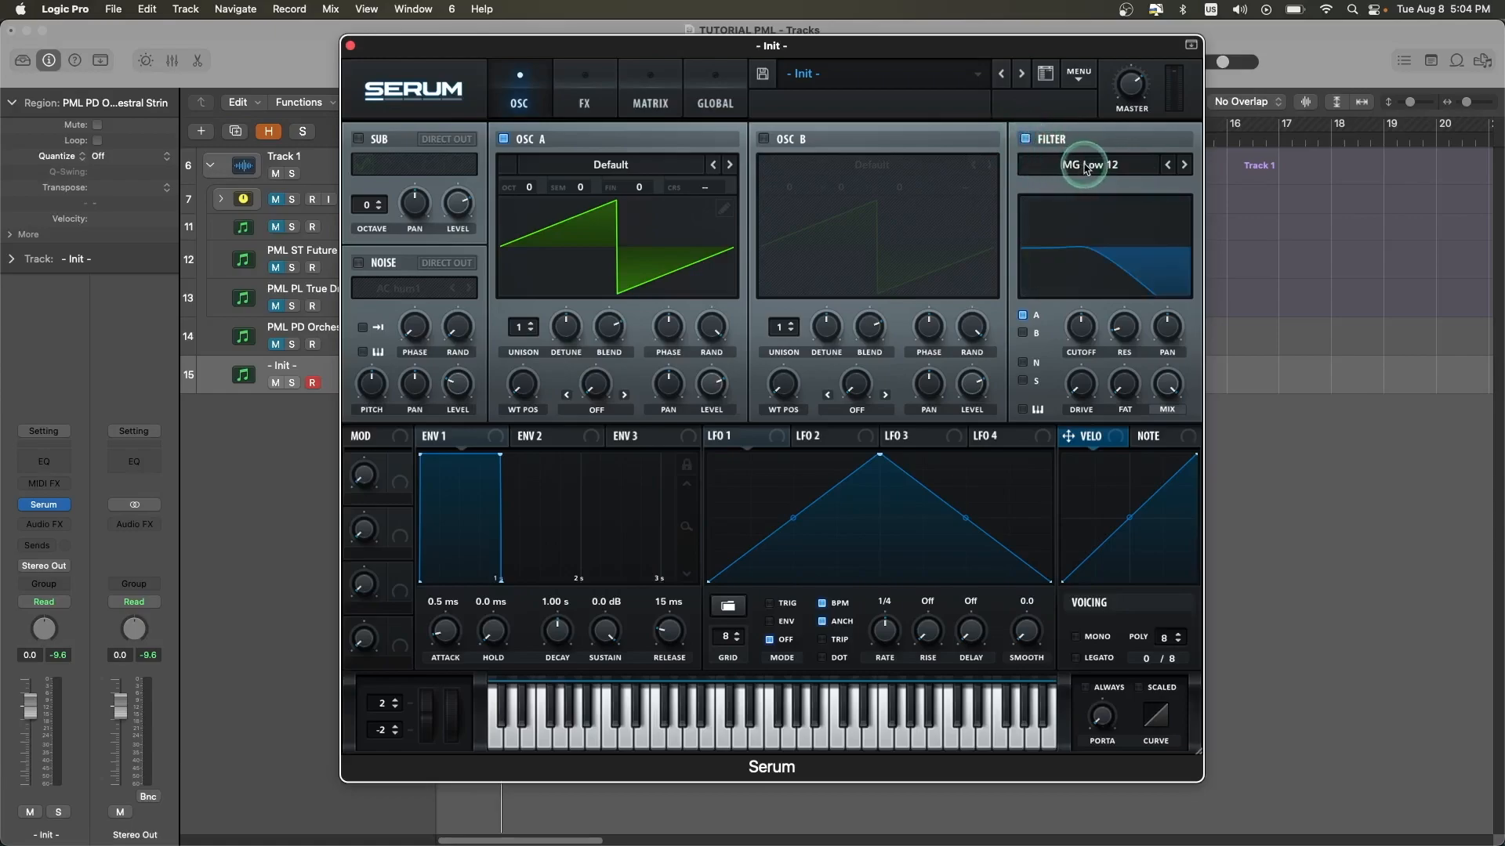
click(1167, 165)
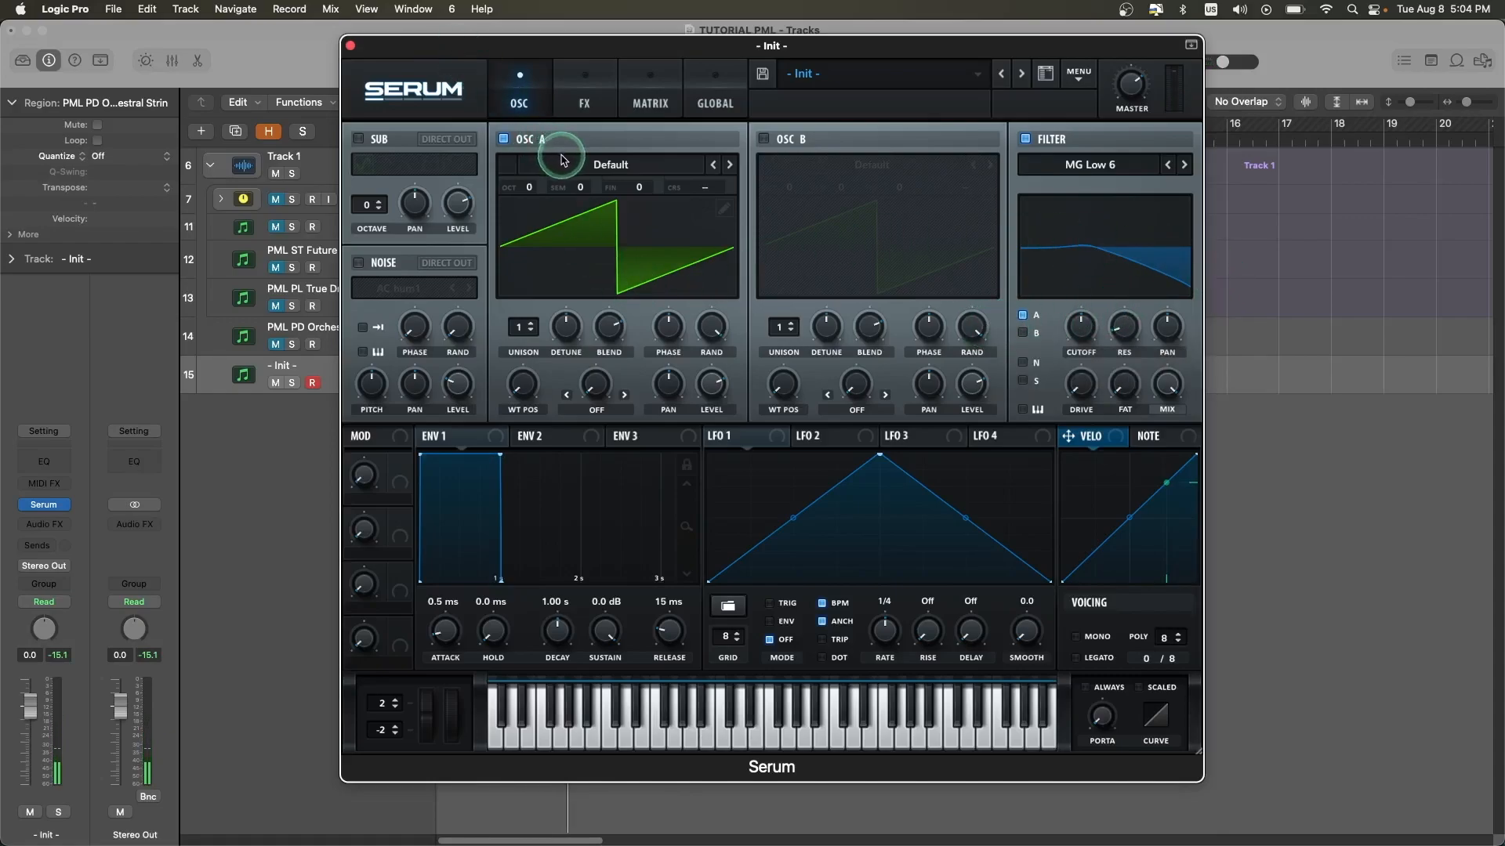
click(597, 410)
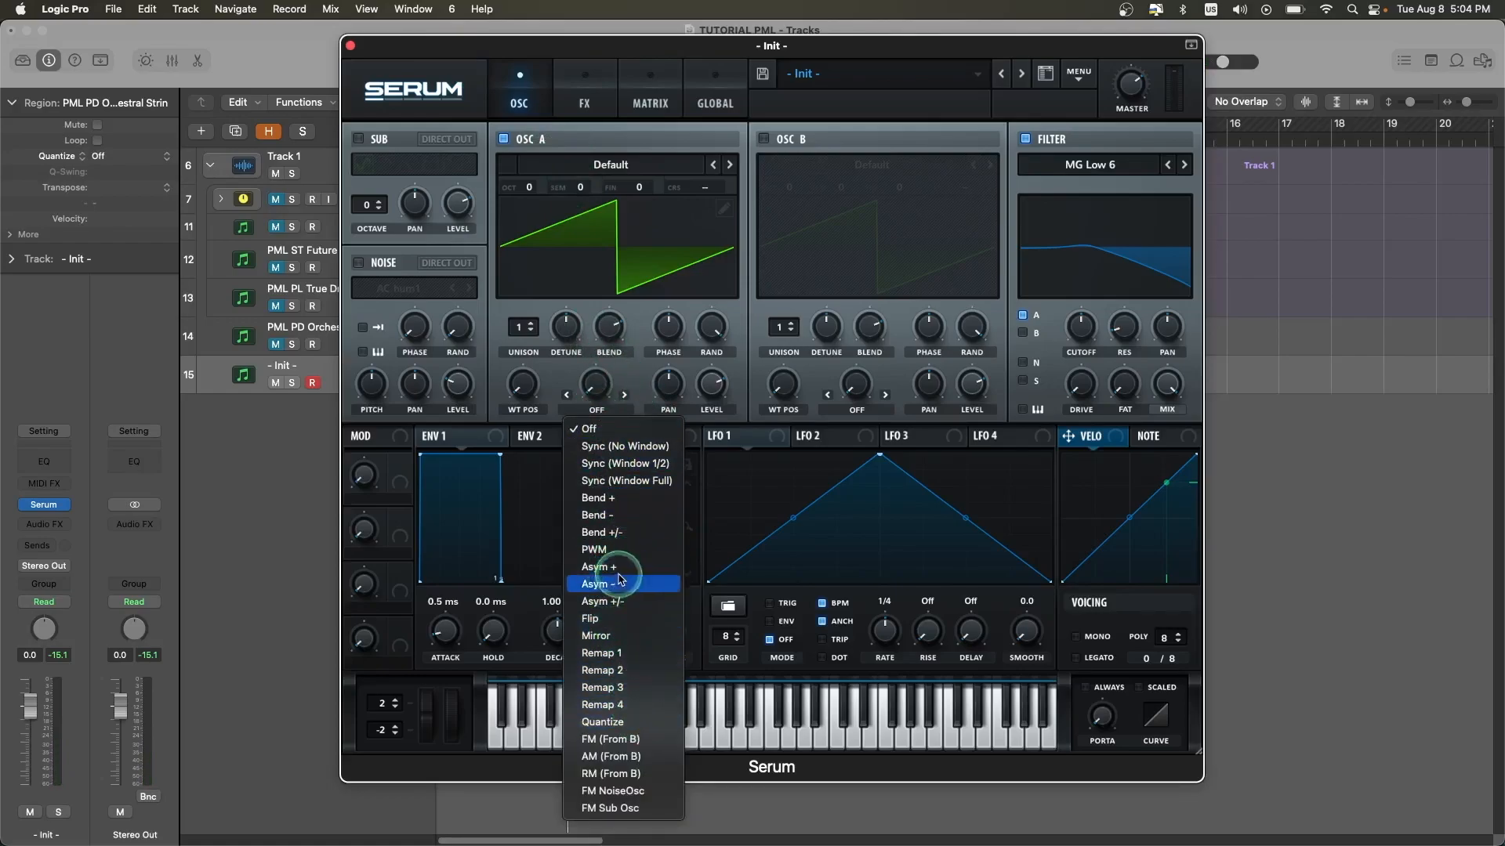
click(623, 739)
key(space)
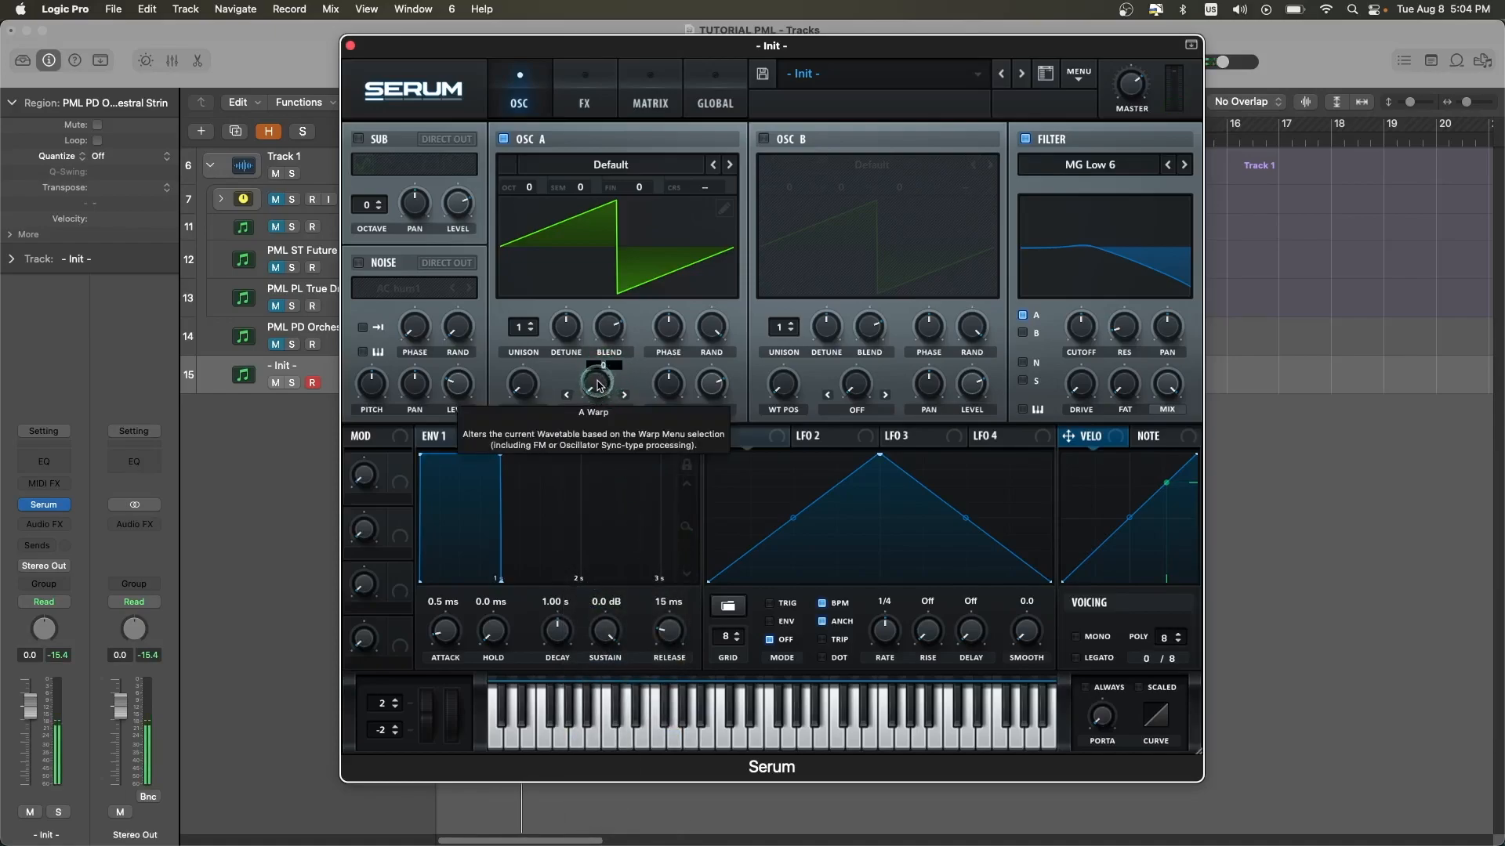
click(597, 385)
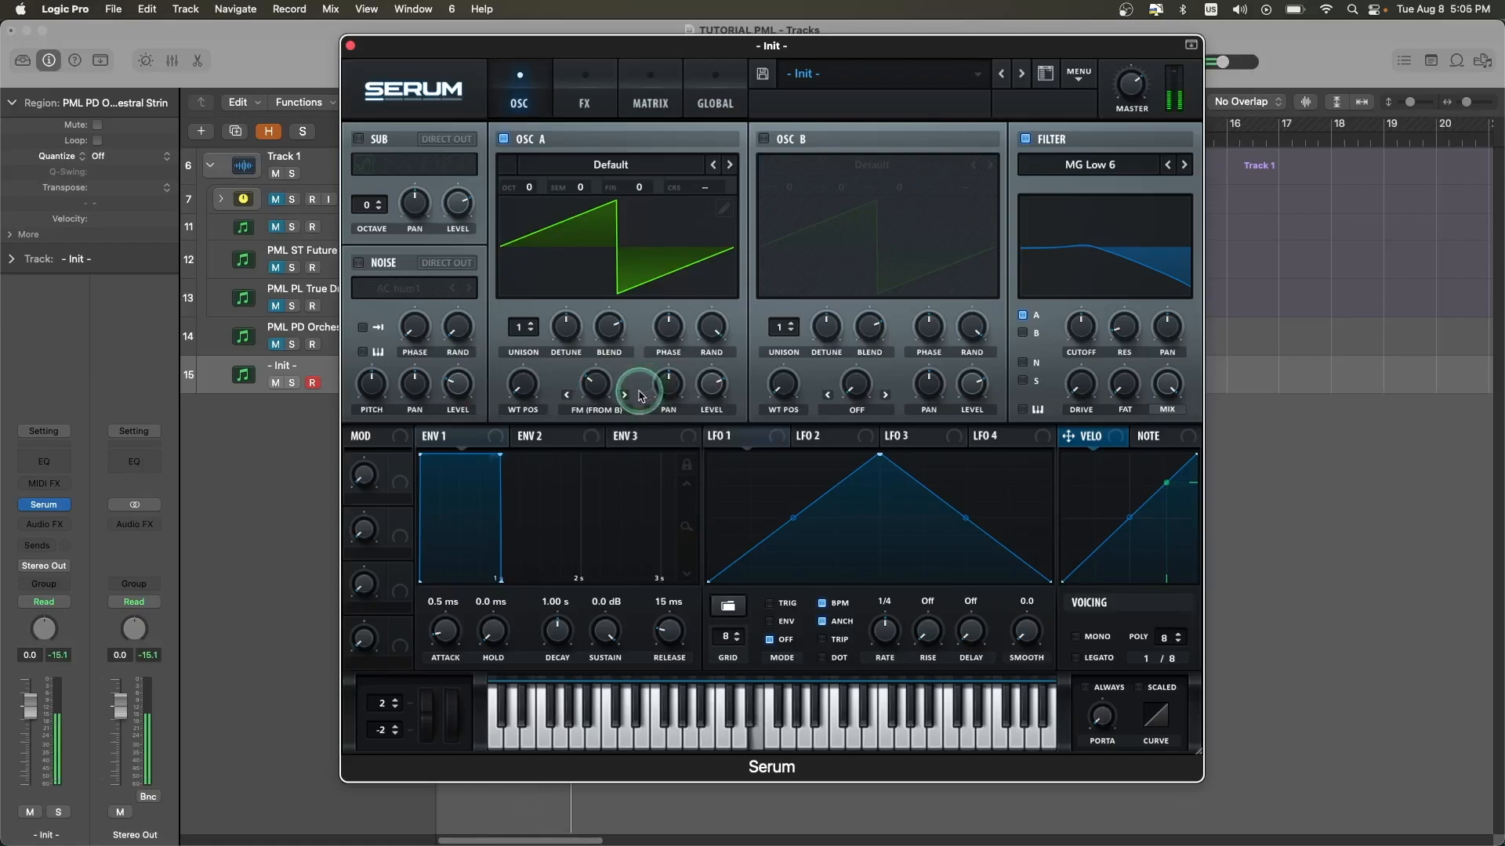
Step: Enable oscillator B with the Basic Shapes wavetable and set its wavetable position to 4 for a square wave
click(764, 144)
click(788, 167)
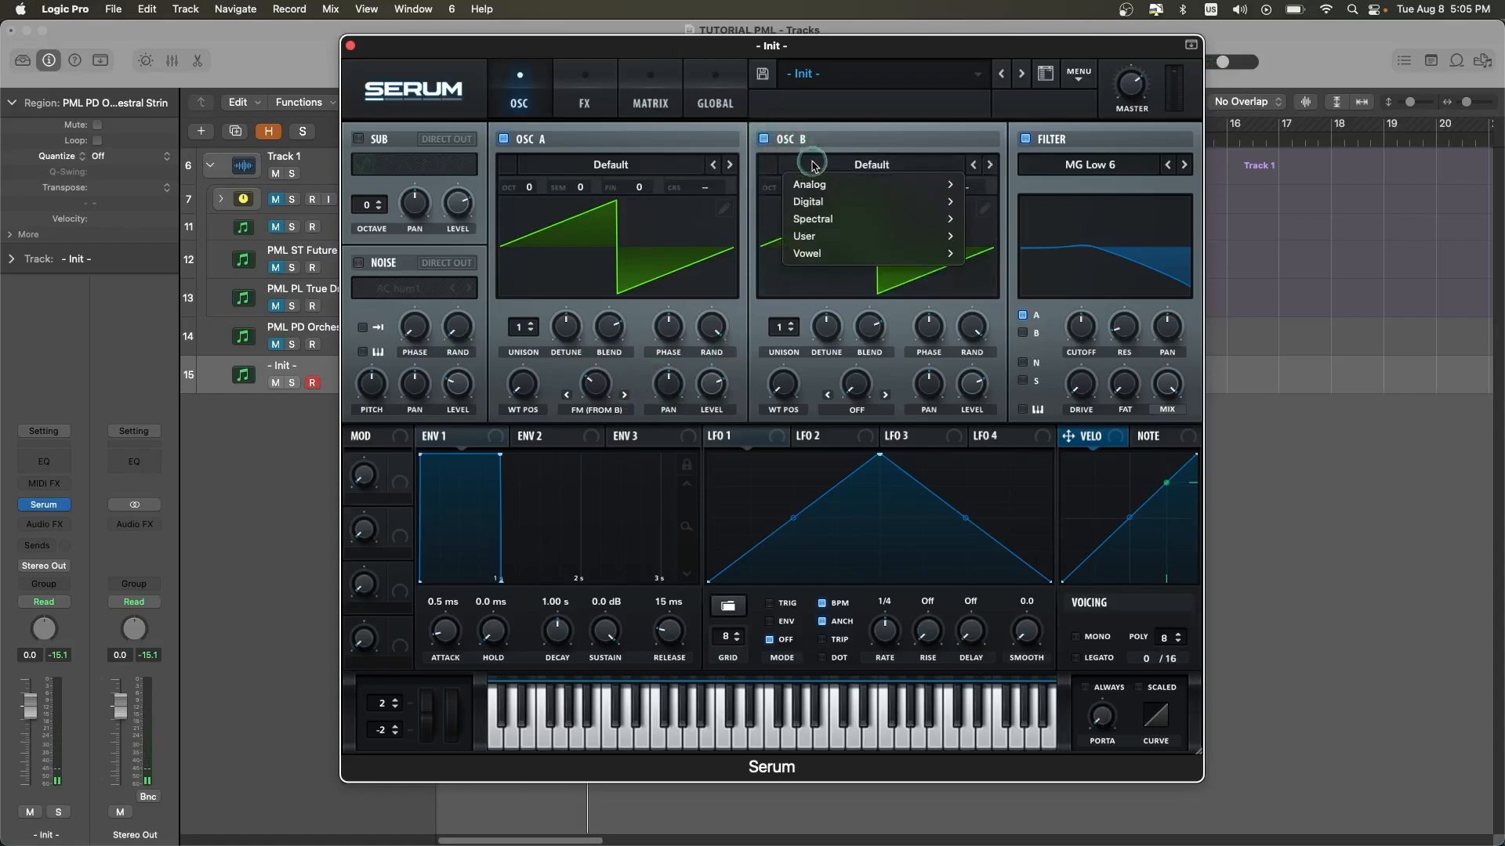
mouse_move(819, 187)
click(1049, 208)
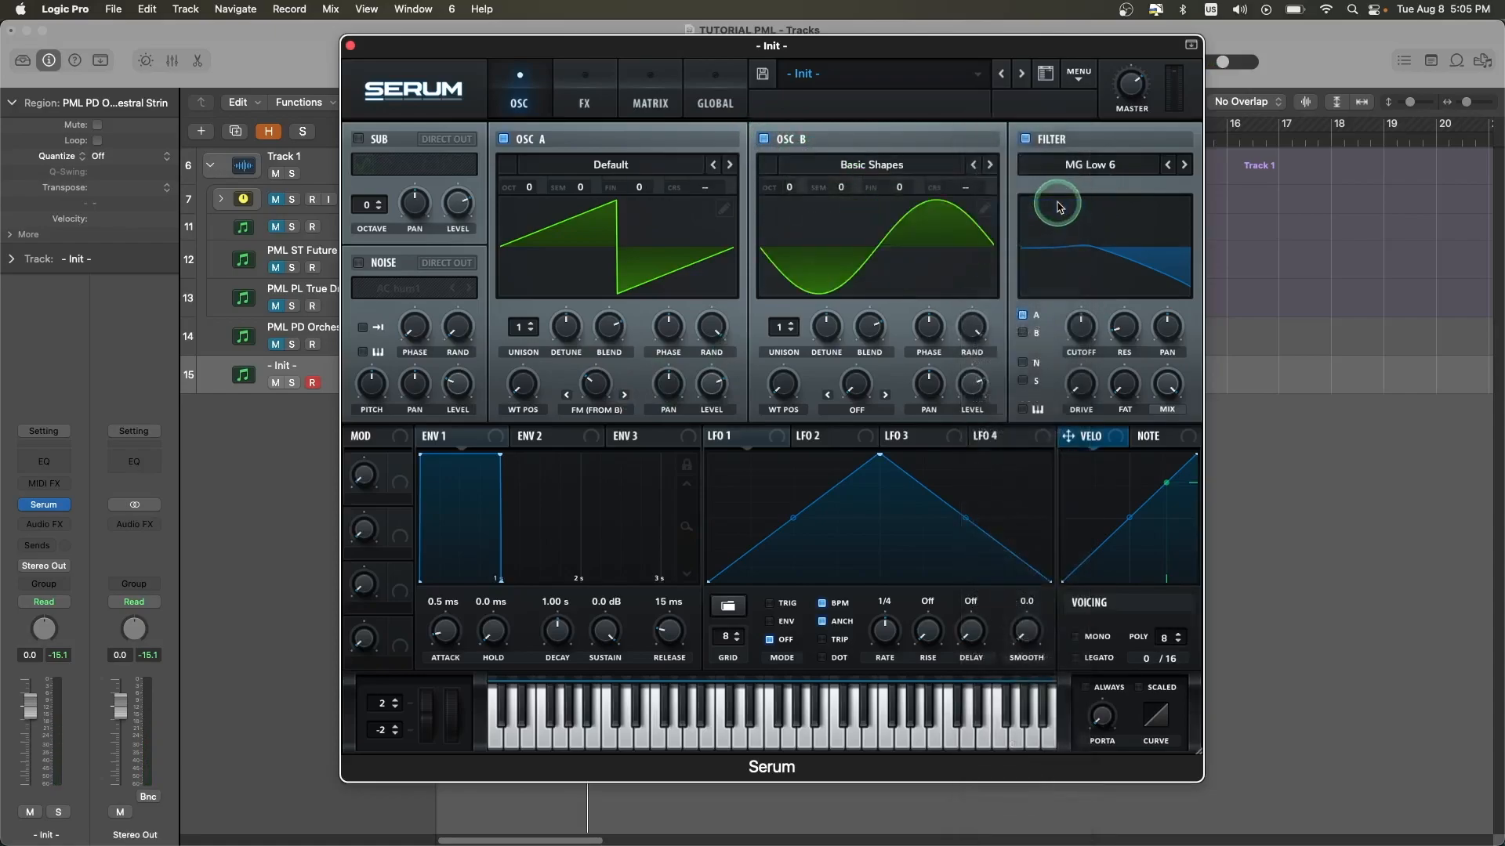
drag(786, 392, 792, 357)
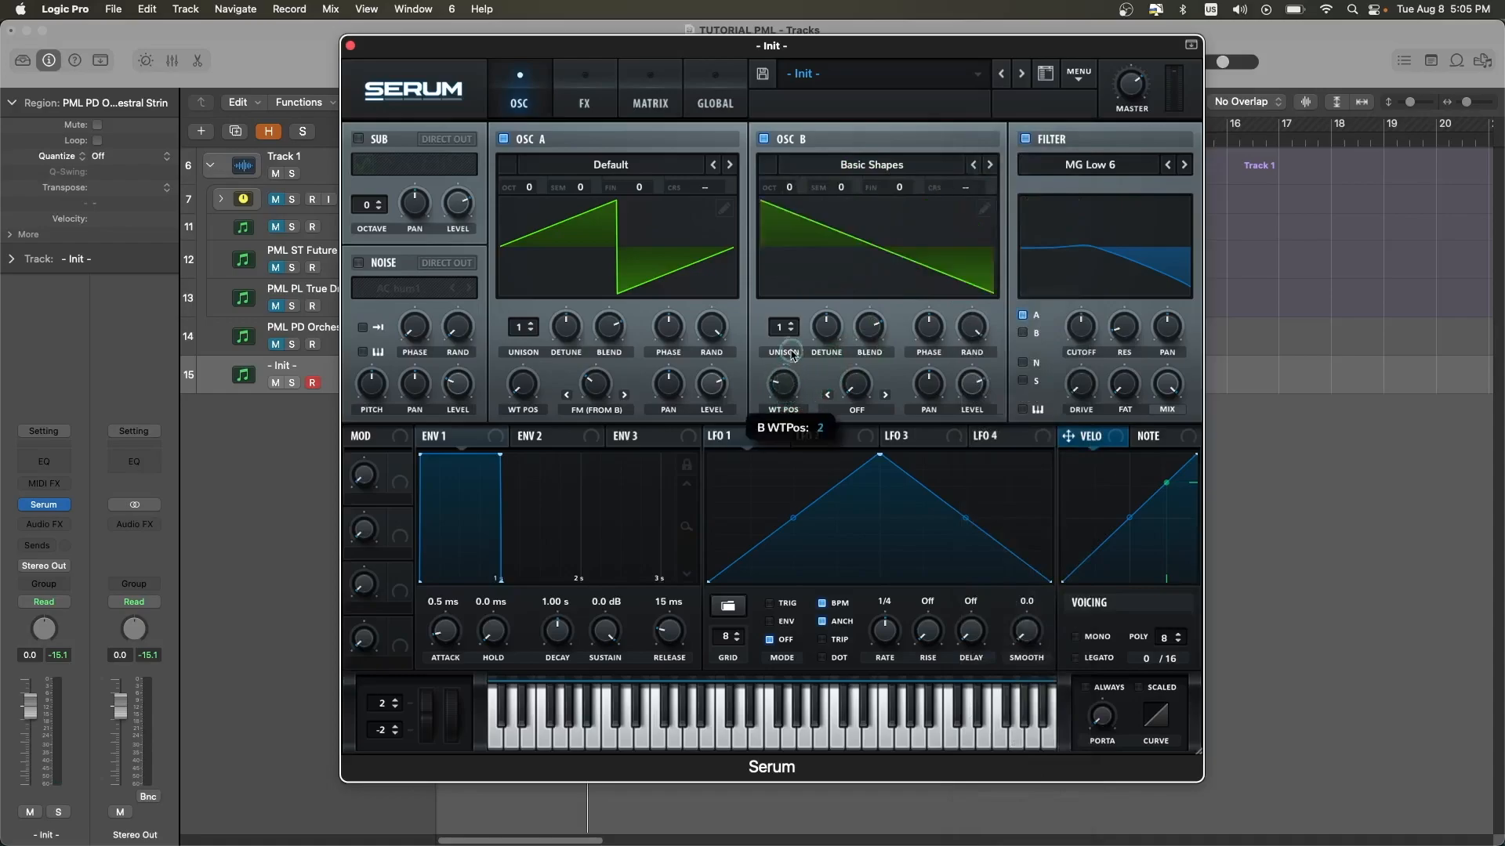
drag(796, 288, 790, 399)
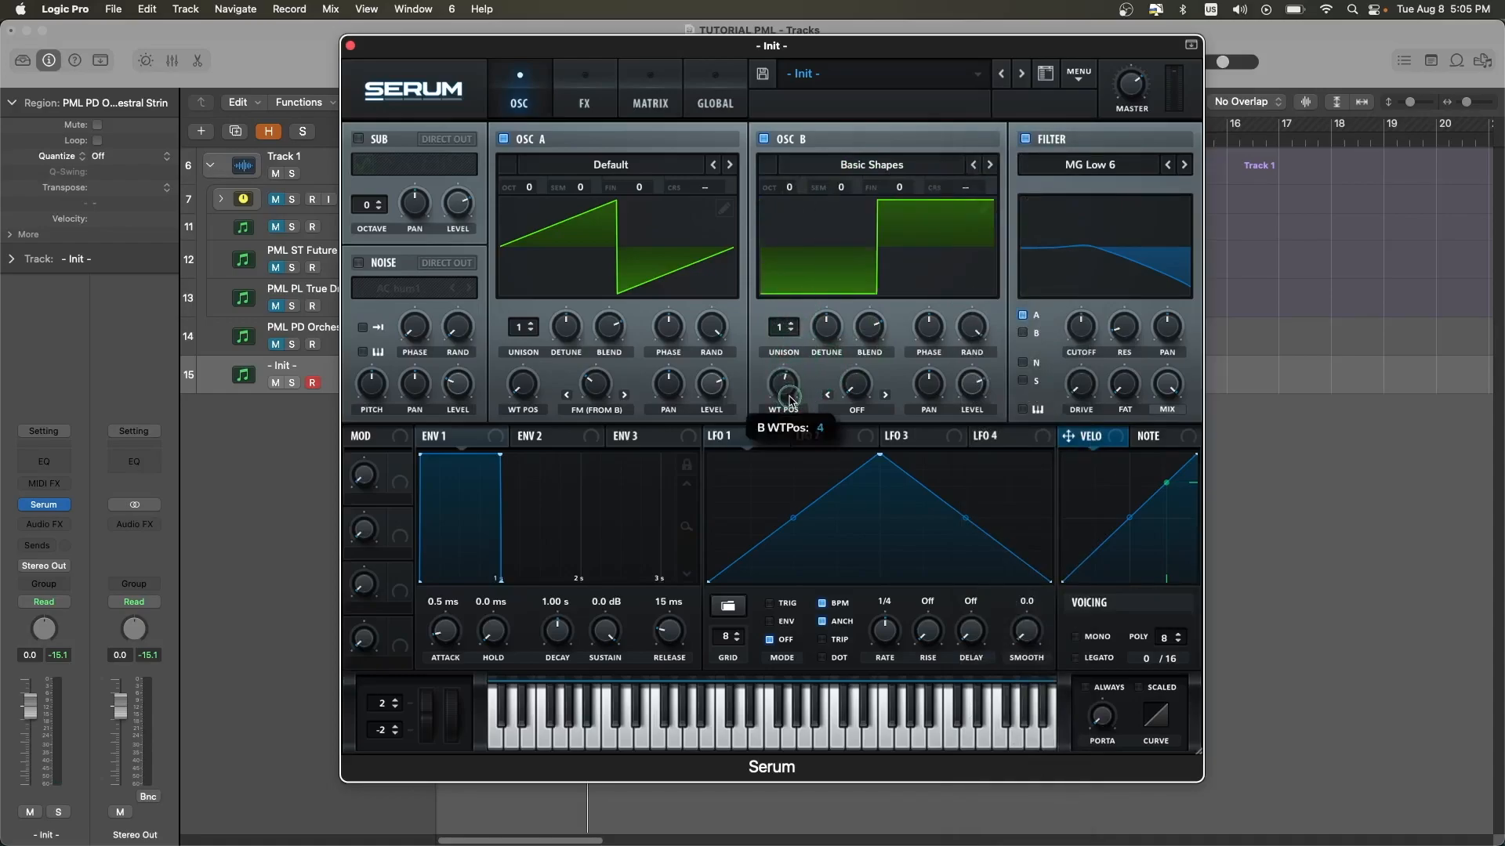
Step: Set oscillator B to 7 unison voices with a detune of about 0.09
click(774, 328)
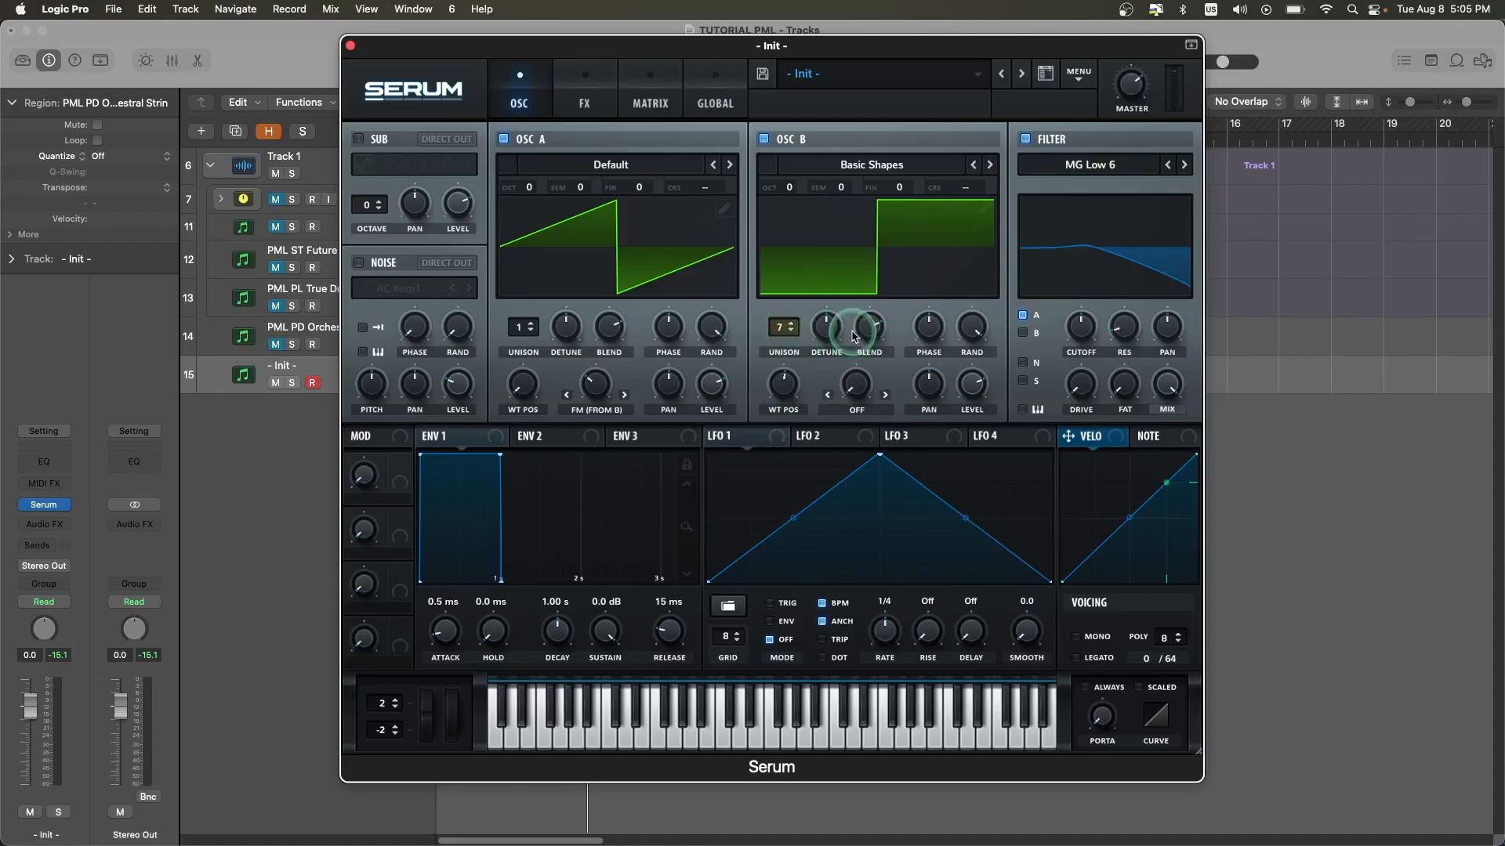
drag(840, 330, 837, 365)
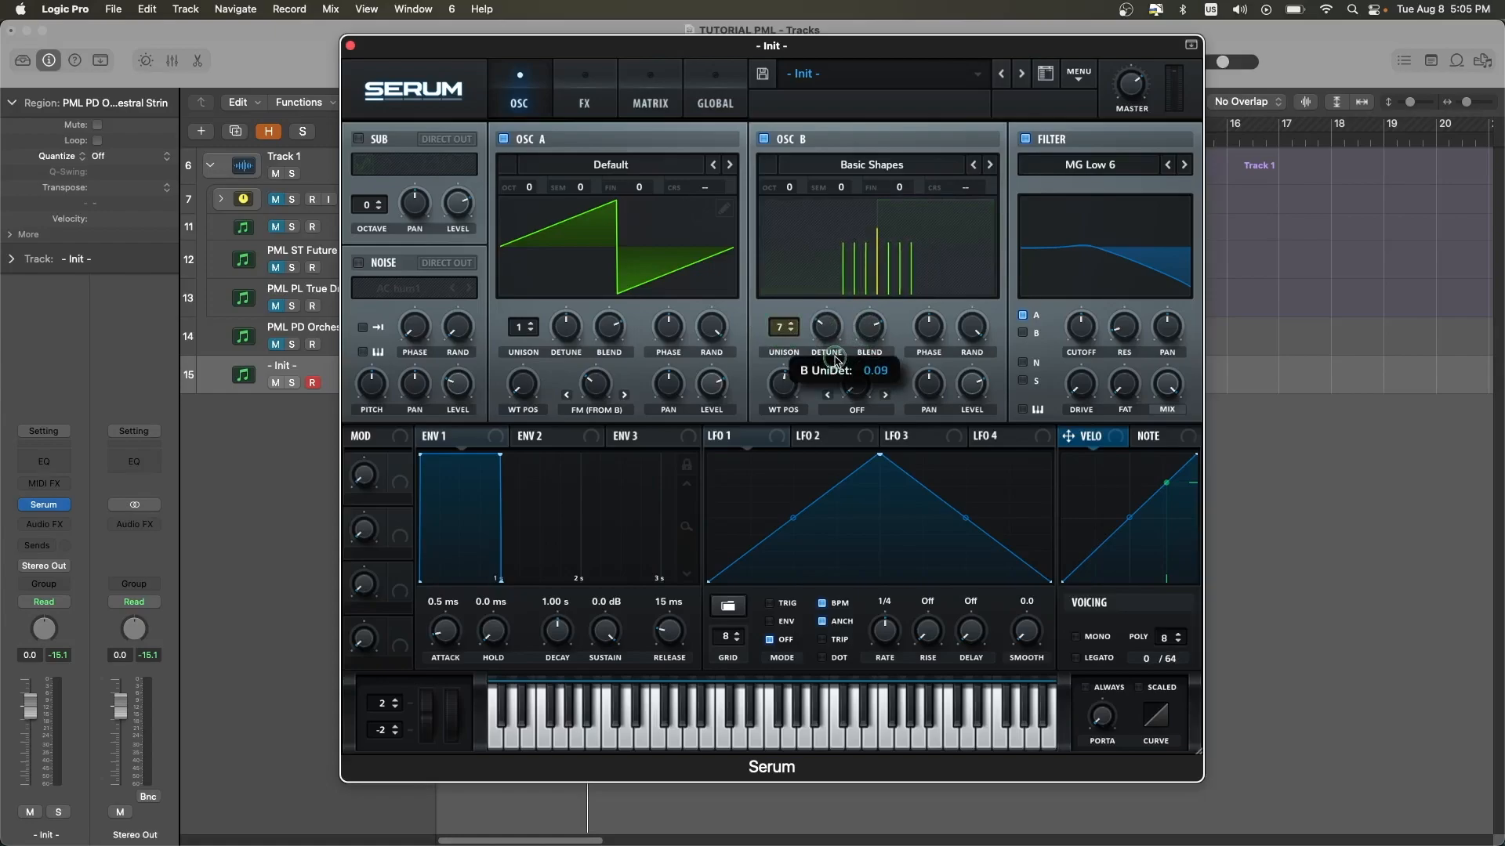
drag(835, 361, 836, 362)
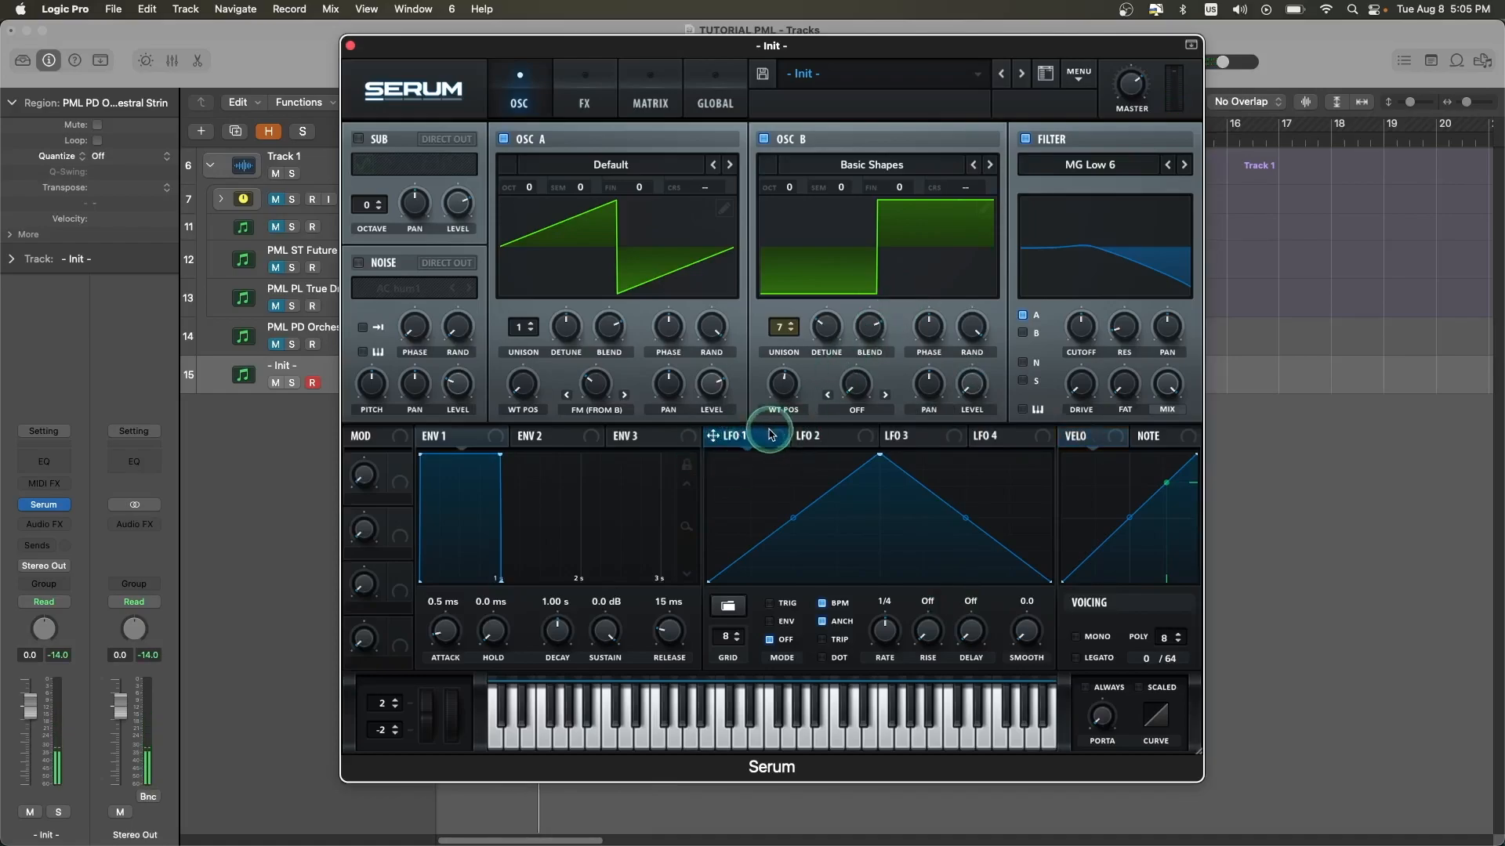
Step: Modulate oscillator B's unison detune with LFO 1 at an amount of about 23
drag(768, 438, 823, 317)
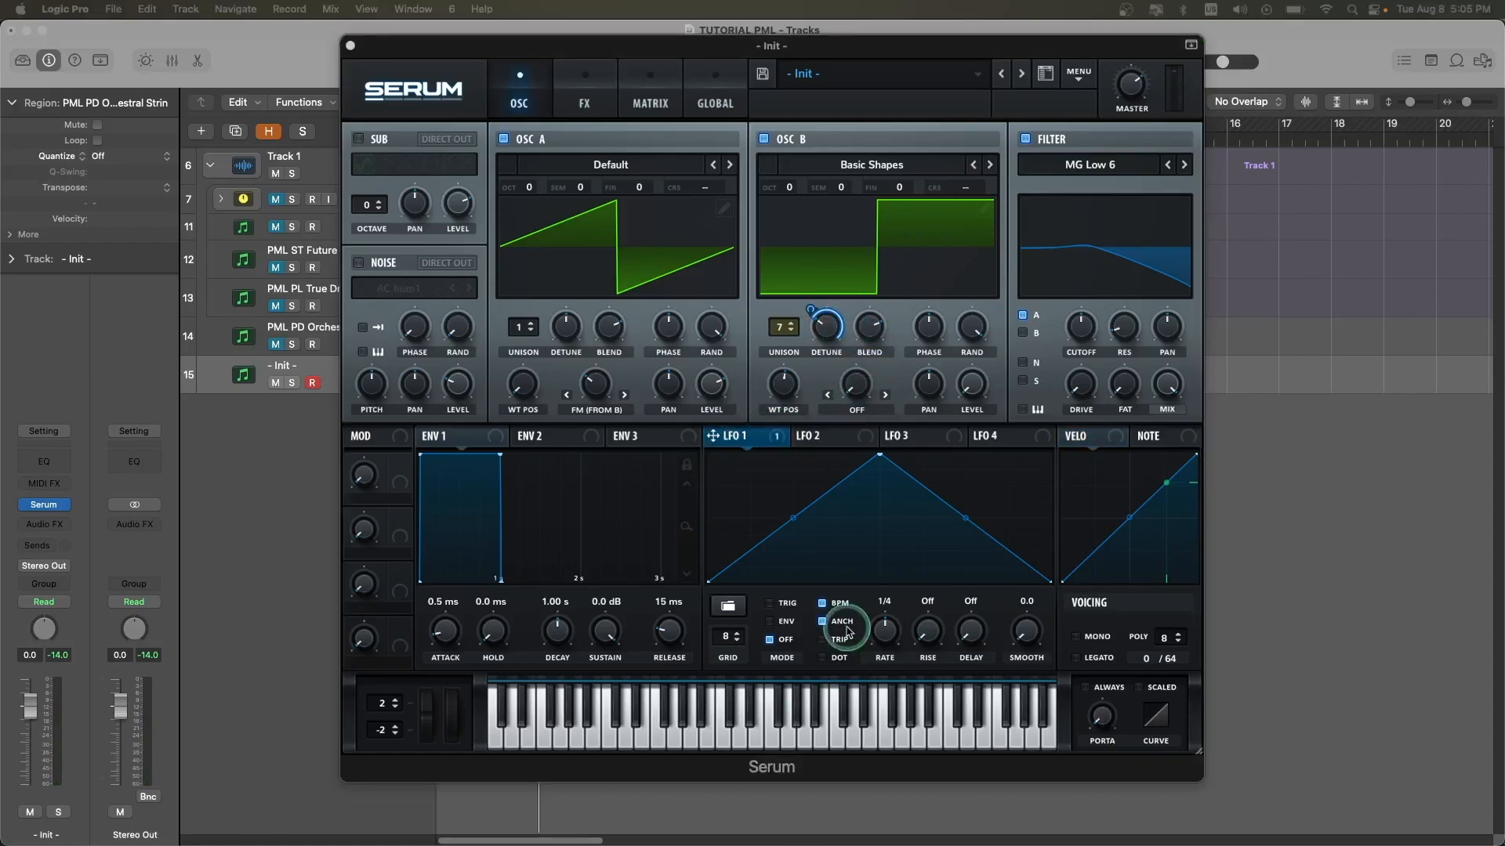
drag(811, 308, 808, 358)
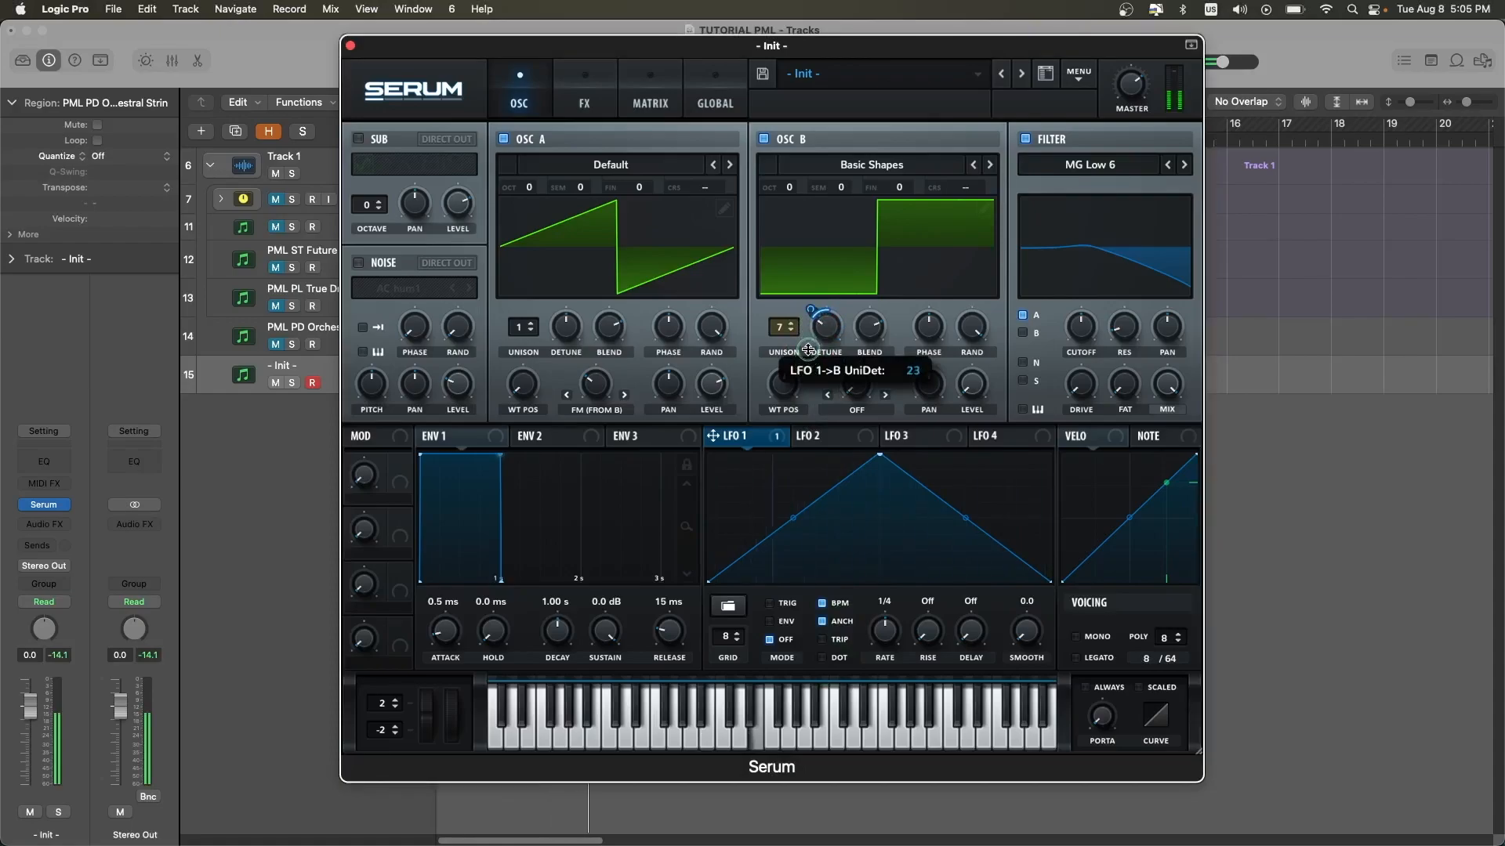
drag(808, 349, 811, 354)
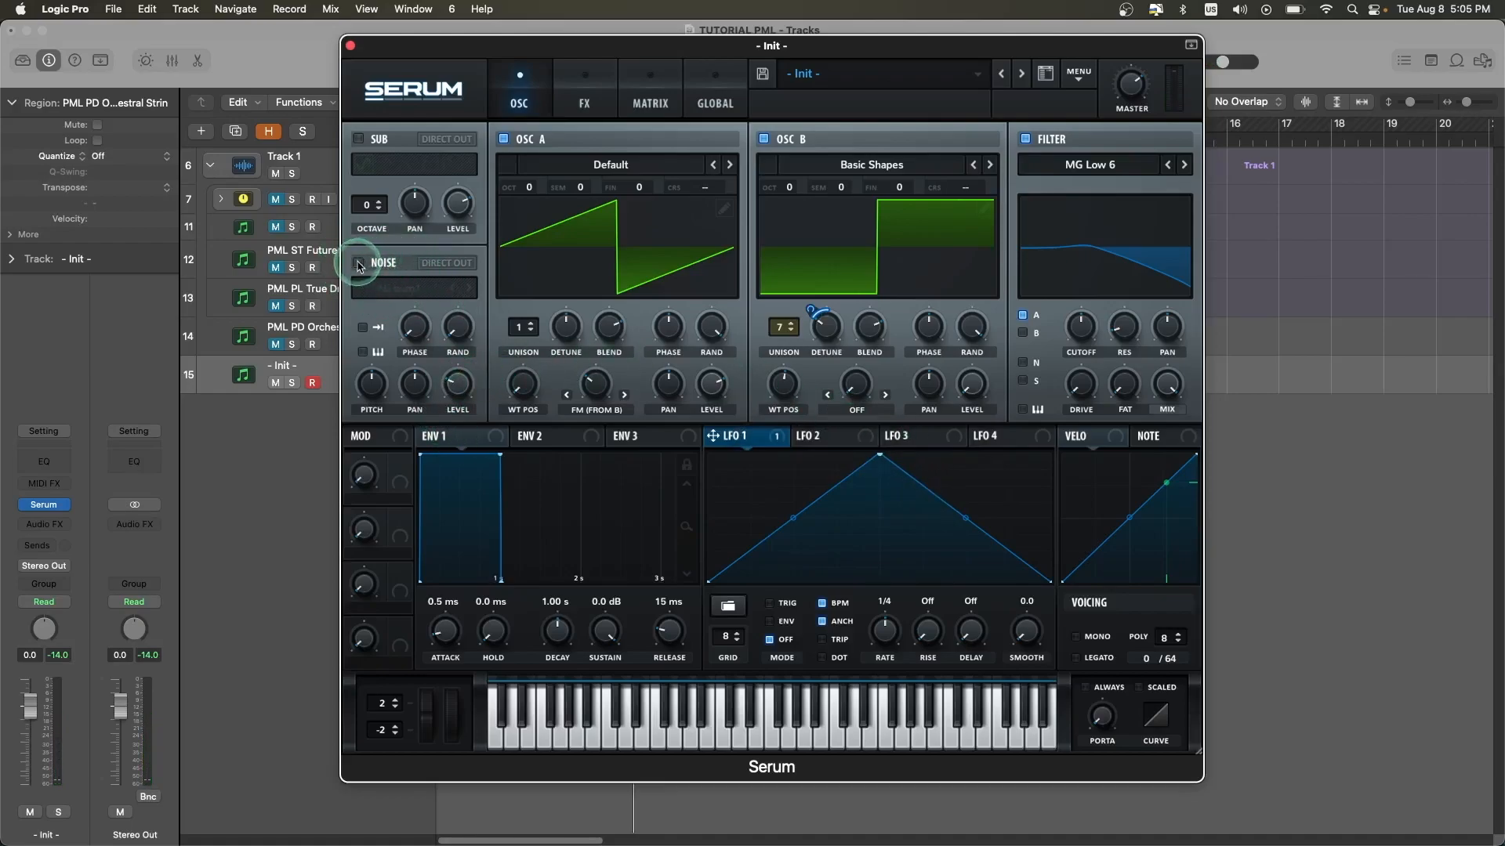
Step: Enable the noise oscillator with the analog J106 Chorus sample and adjust its level
click(377, 272)
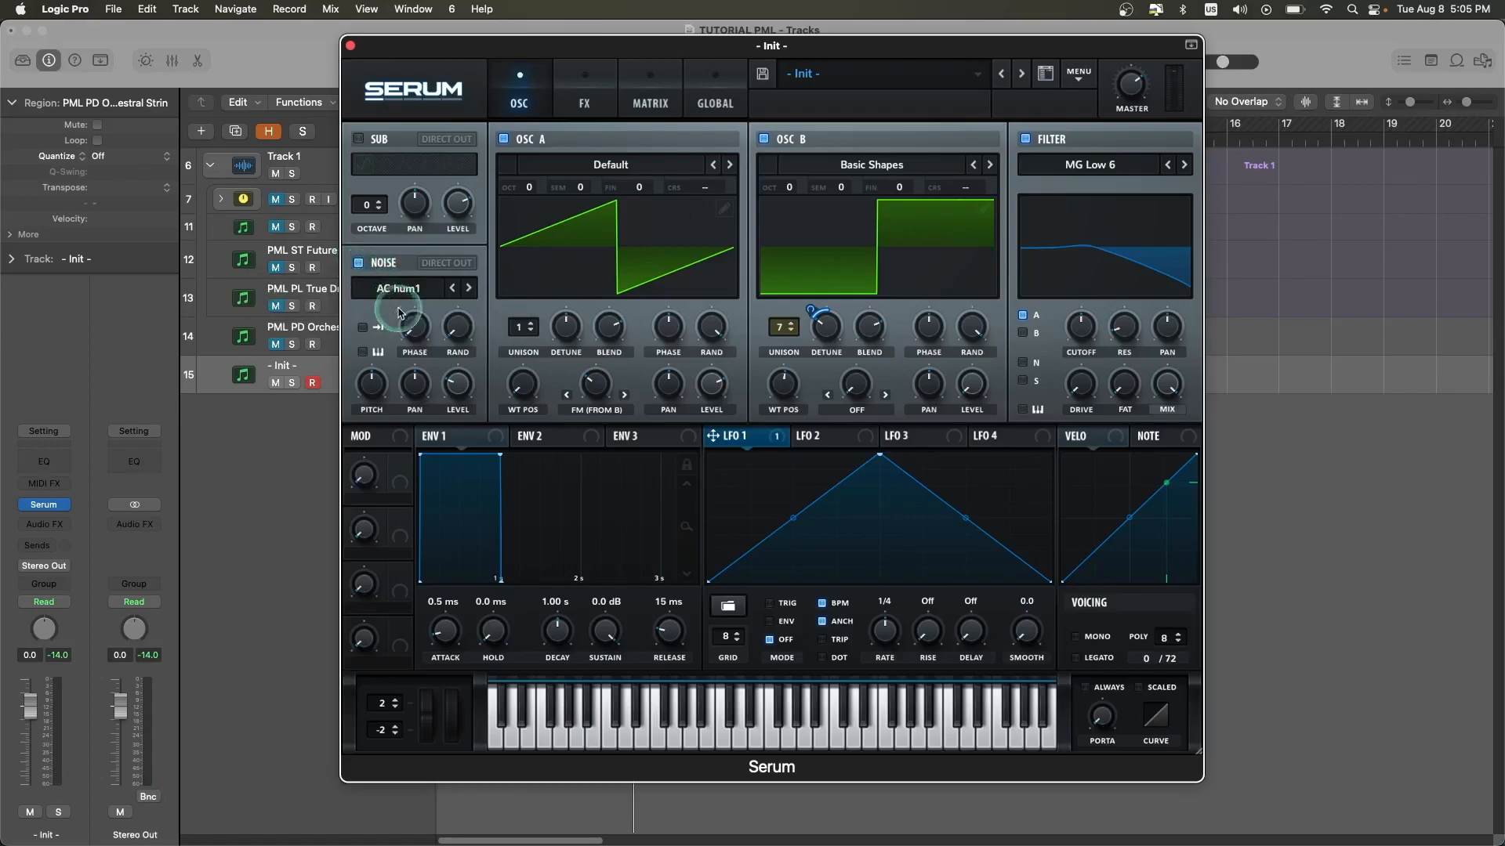
click(424, 295)
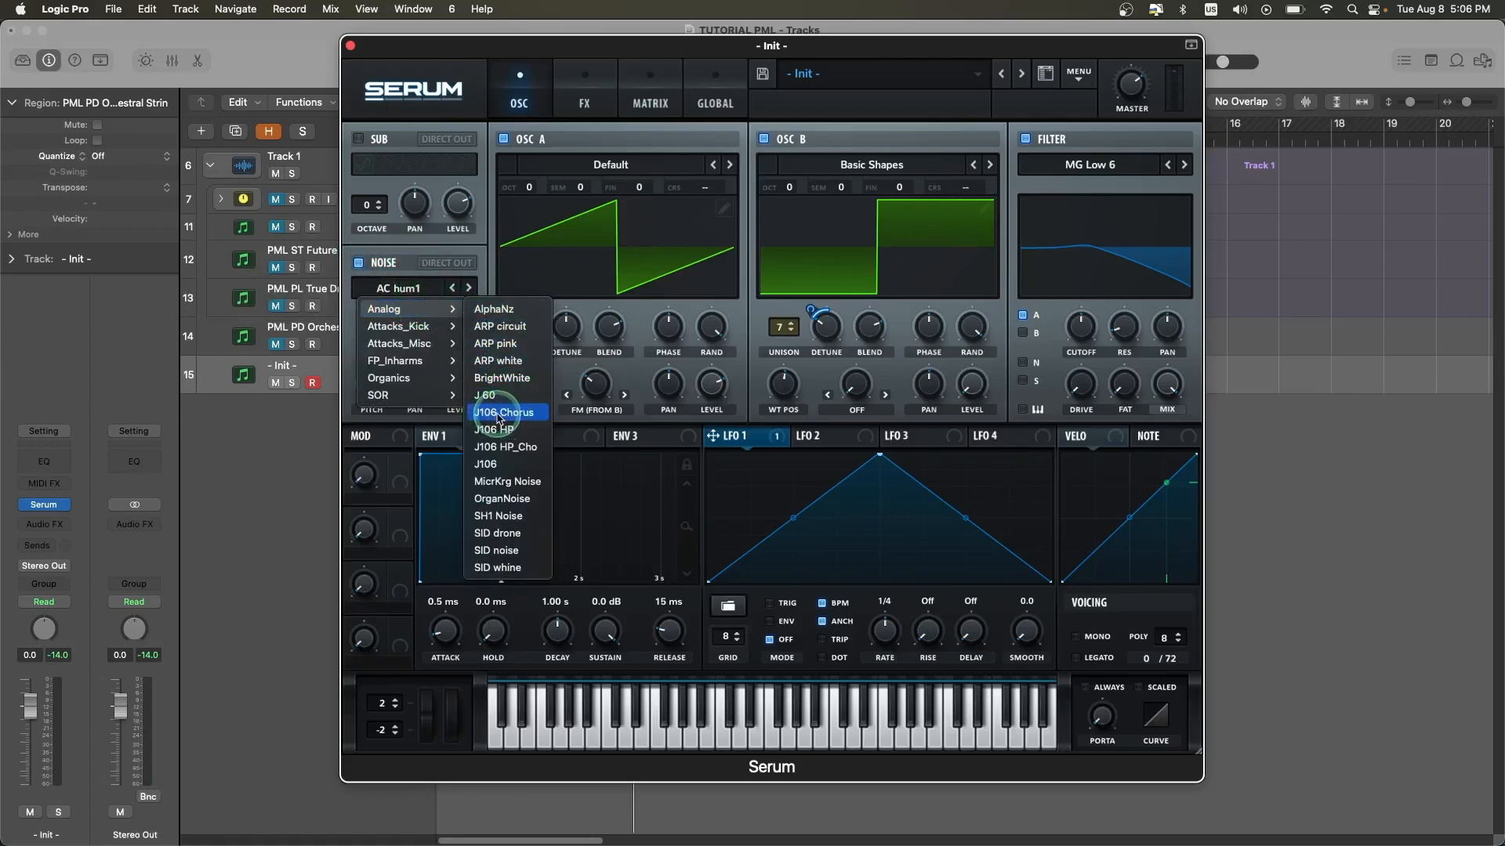
click(500, 416)
drag(452, 376, 467, 394)
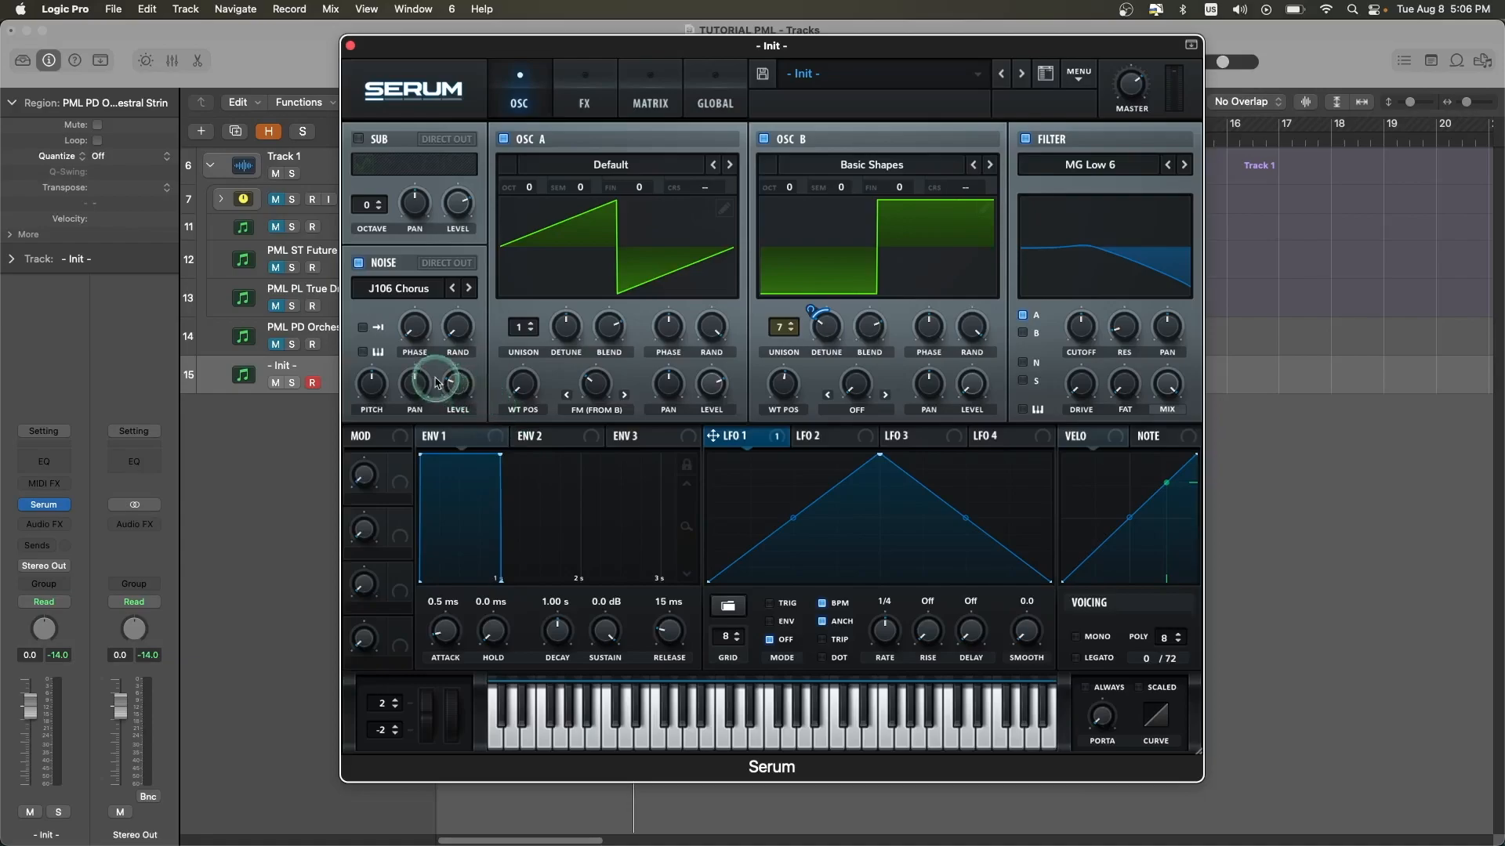
Step: Modulate the filter cutoff with Env 1 at an amount of 24 and fine-tune the base cutoff frequency
click(460, 438)
drag(1071, 331, 1071, 335)
drag(467, 441, 1070, 321)
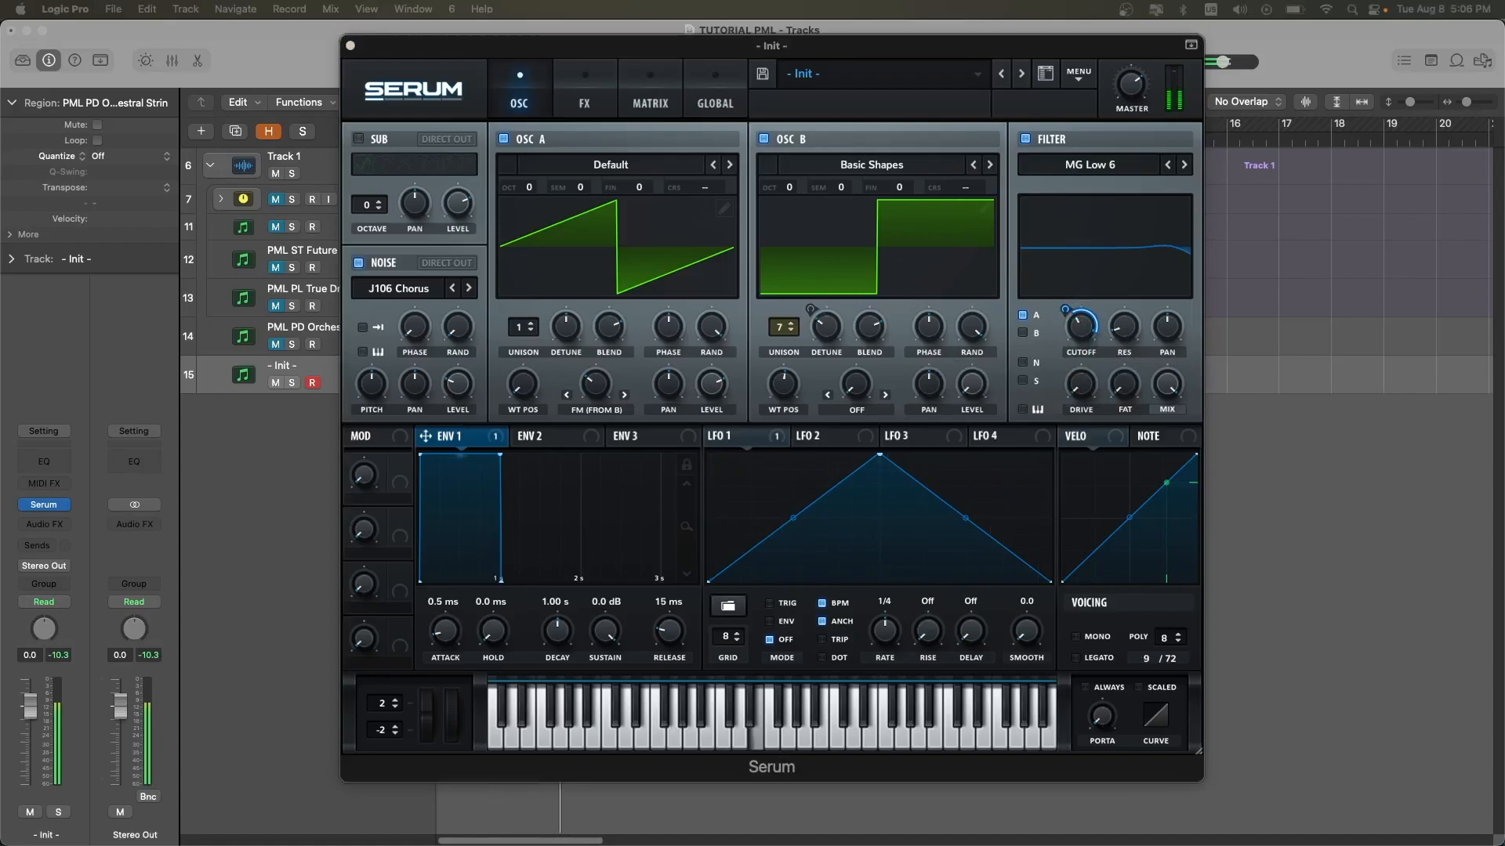
mouse_move(1064, 310)
mouse_down()
mouse_move(1070, 331)
mouse_move(1067, 309)
mouse_up()
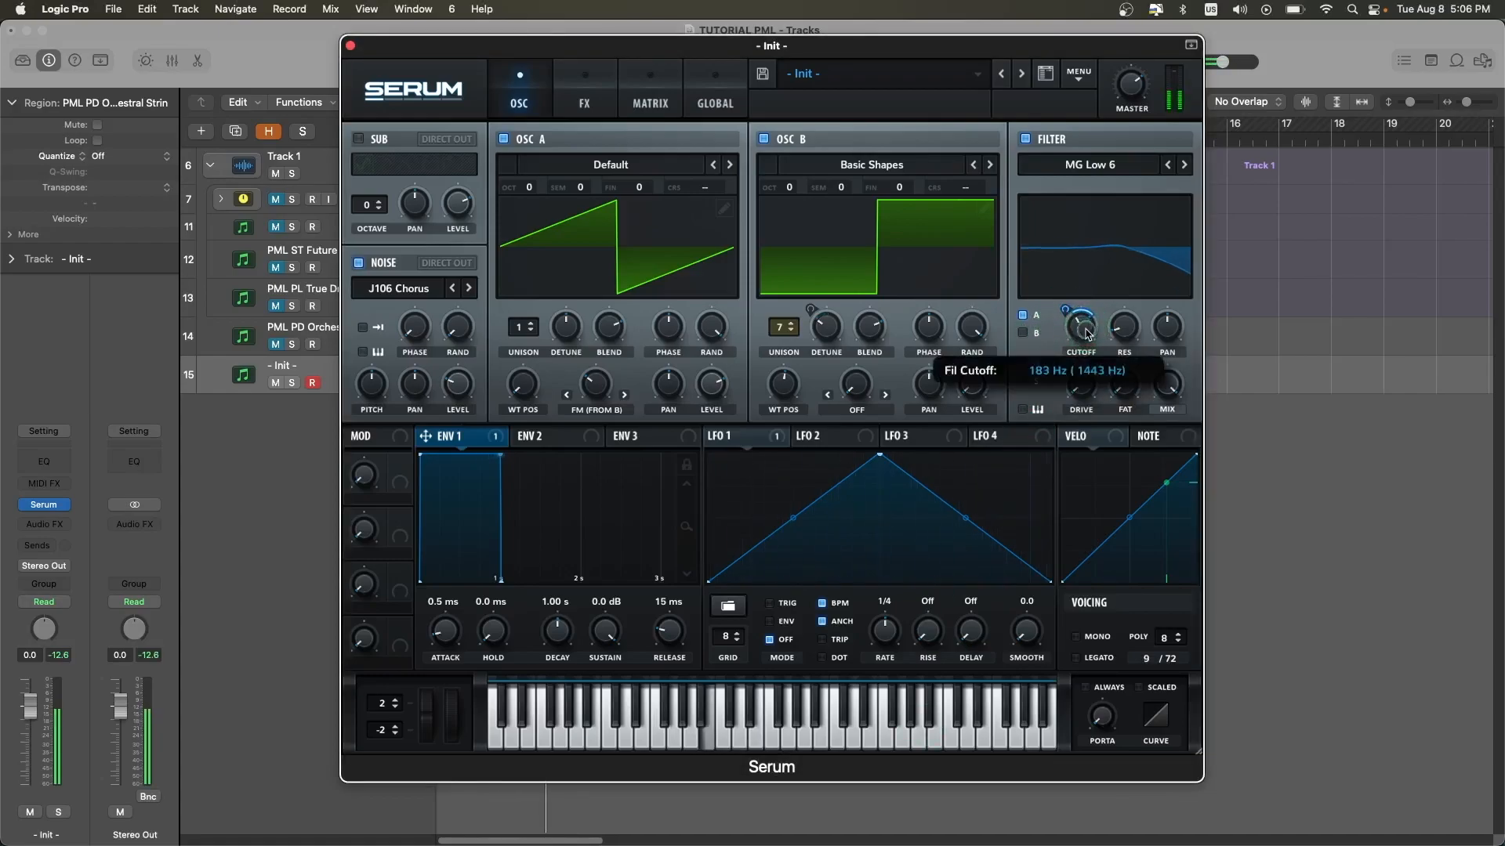
mouse_move(1062, 310)
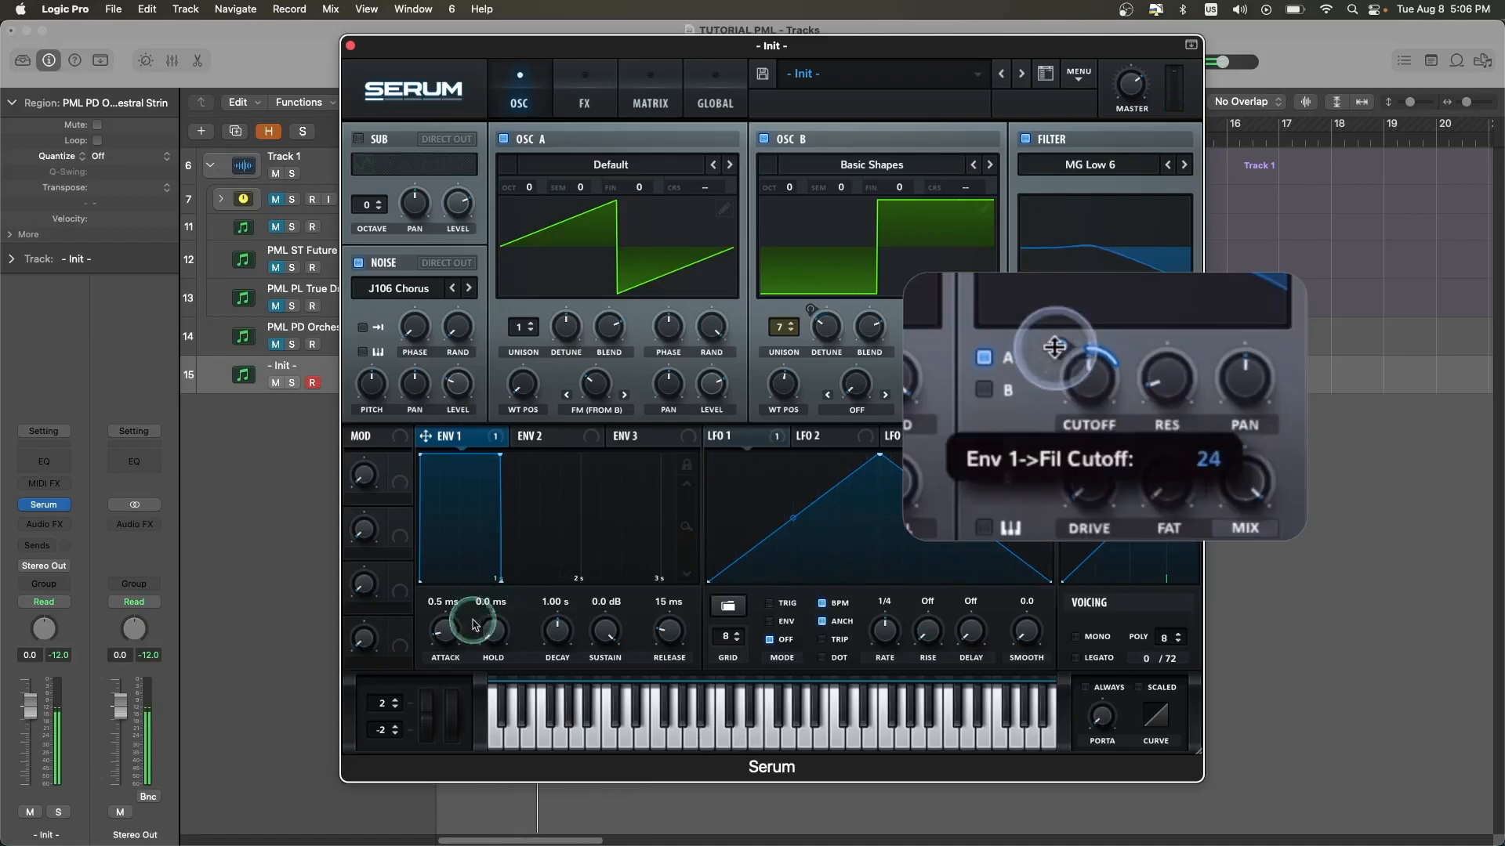
Step: Set Env 1's attack to 916 ms, its decay to 3.48 s and its sustain to -16.7 dB
double_click(442, 605)
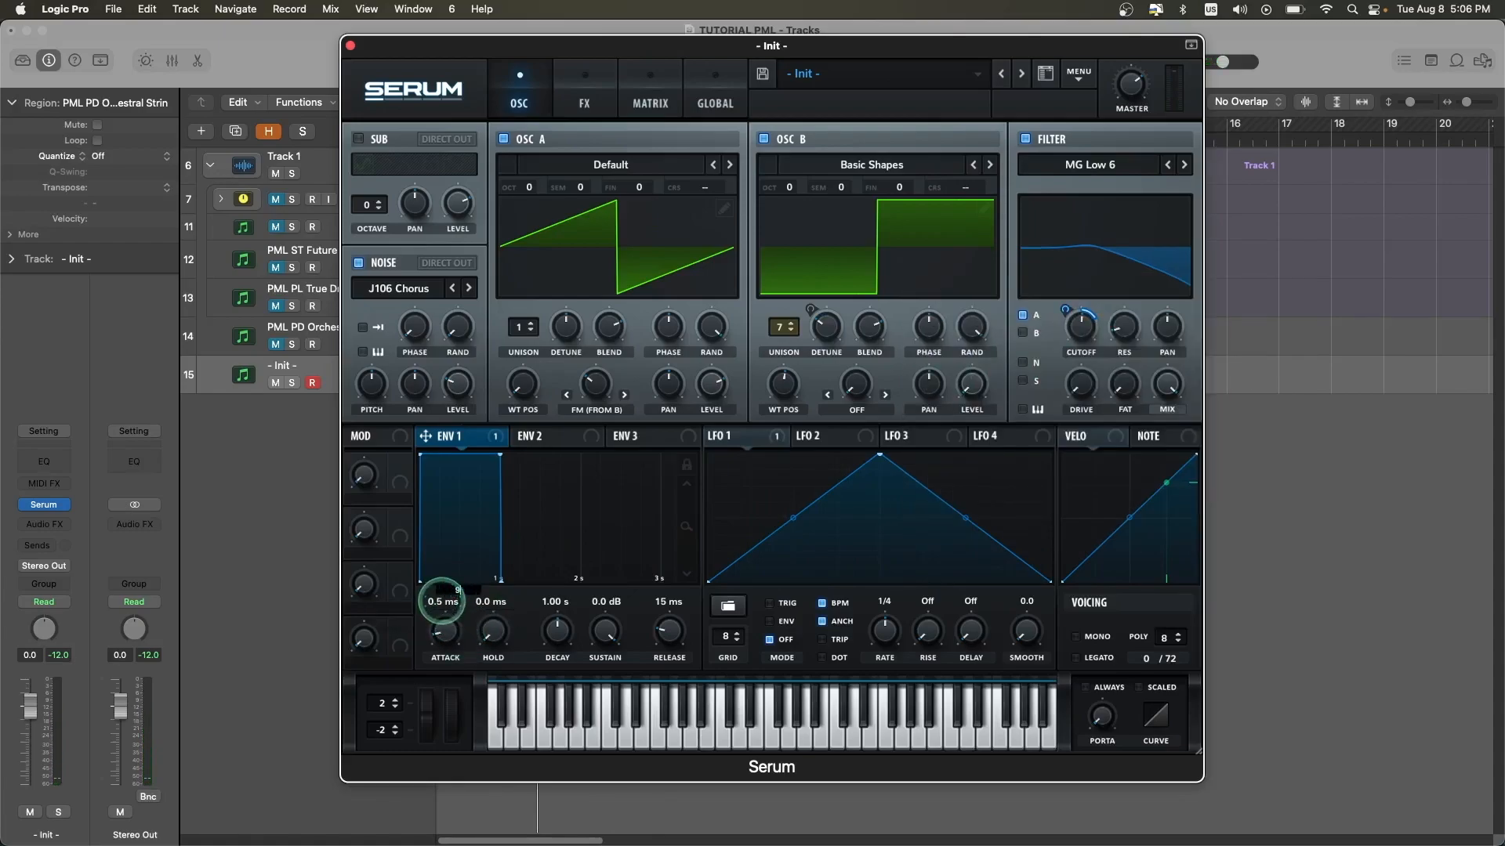
key(Return)
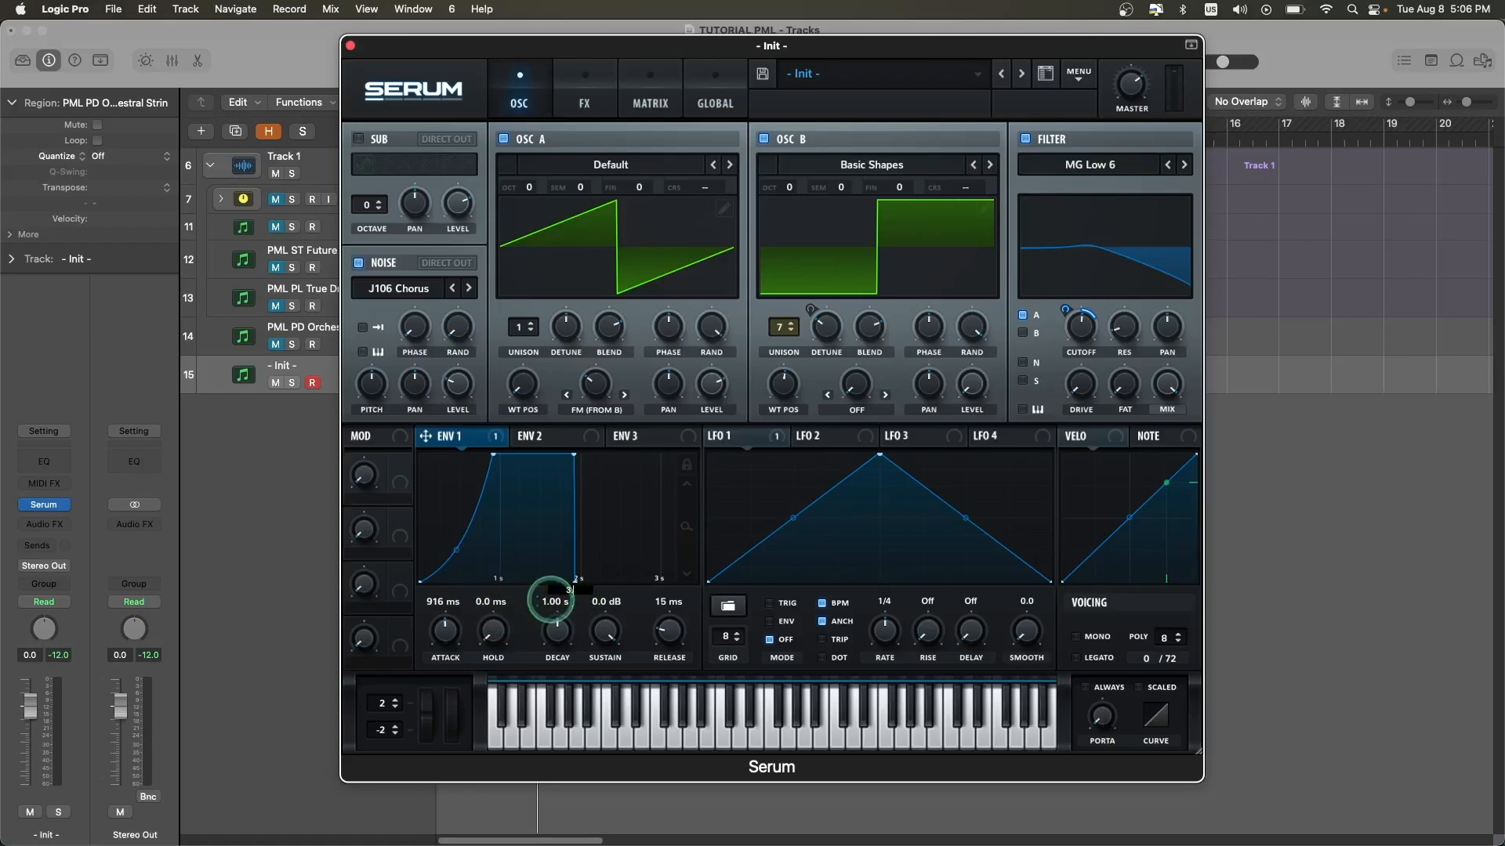
key(Return)
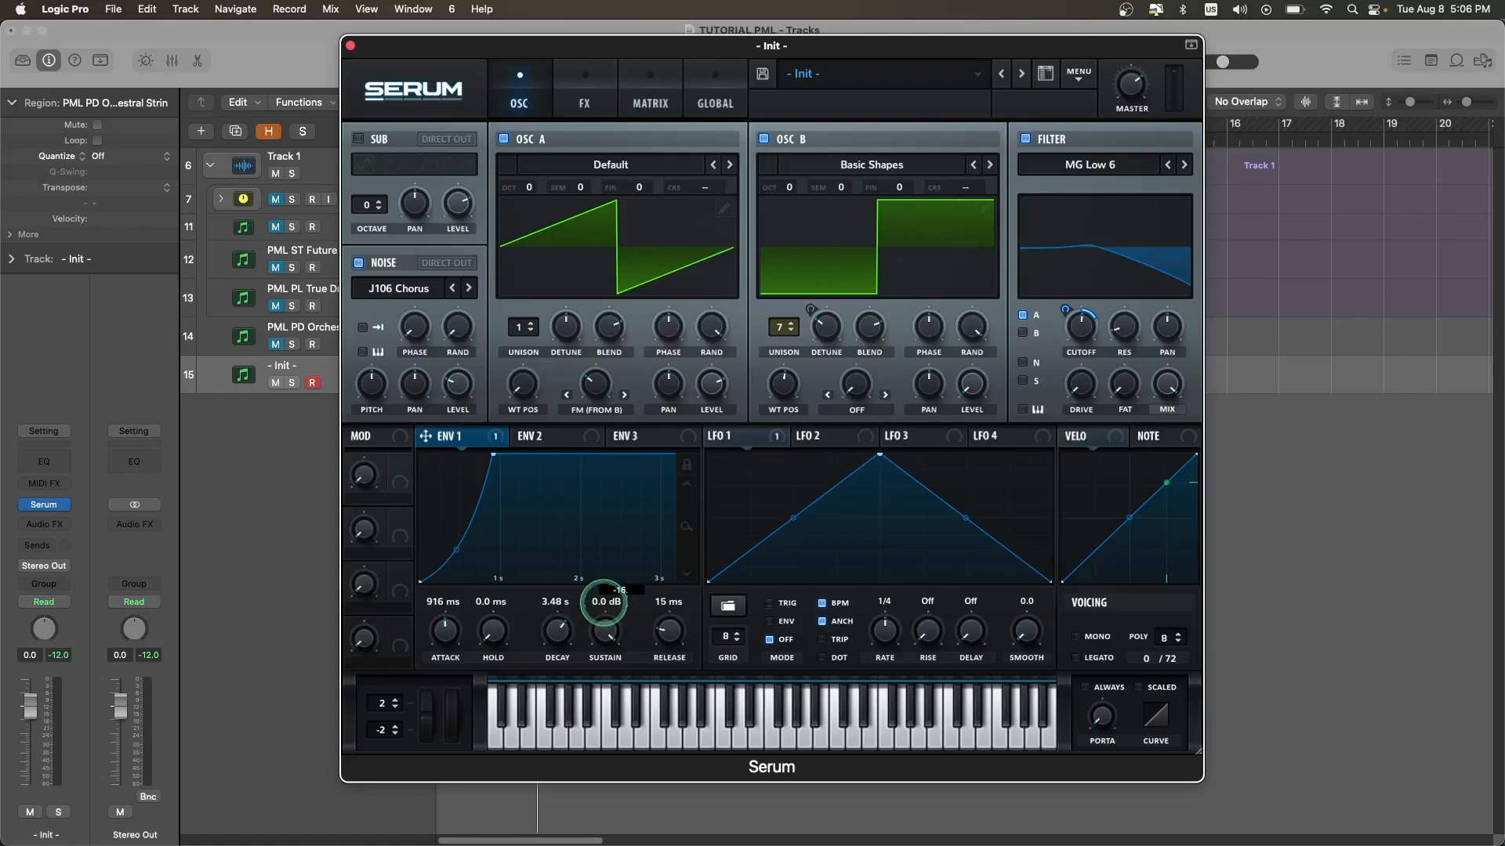
key(Return)
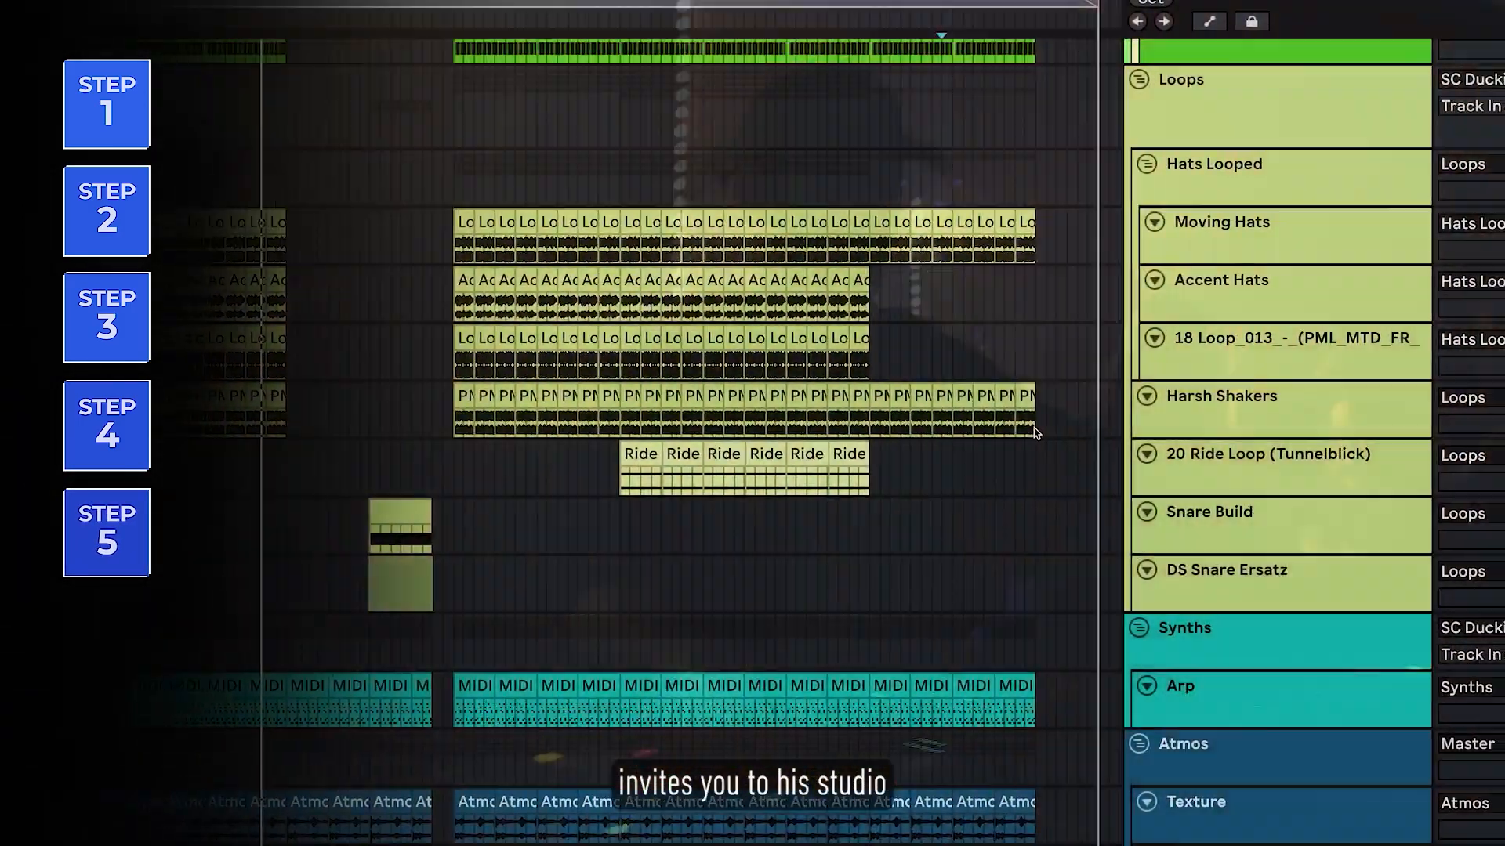
scroll(919, 426, down, 3)
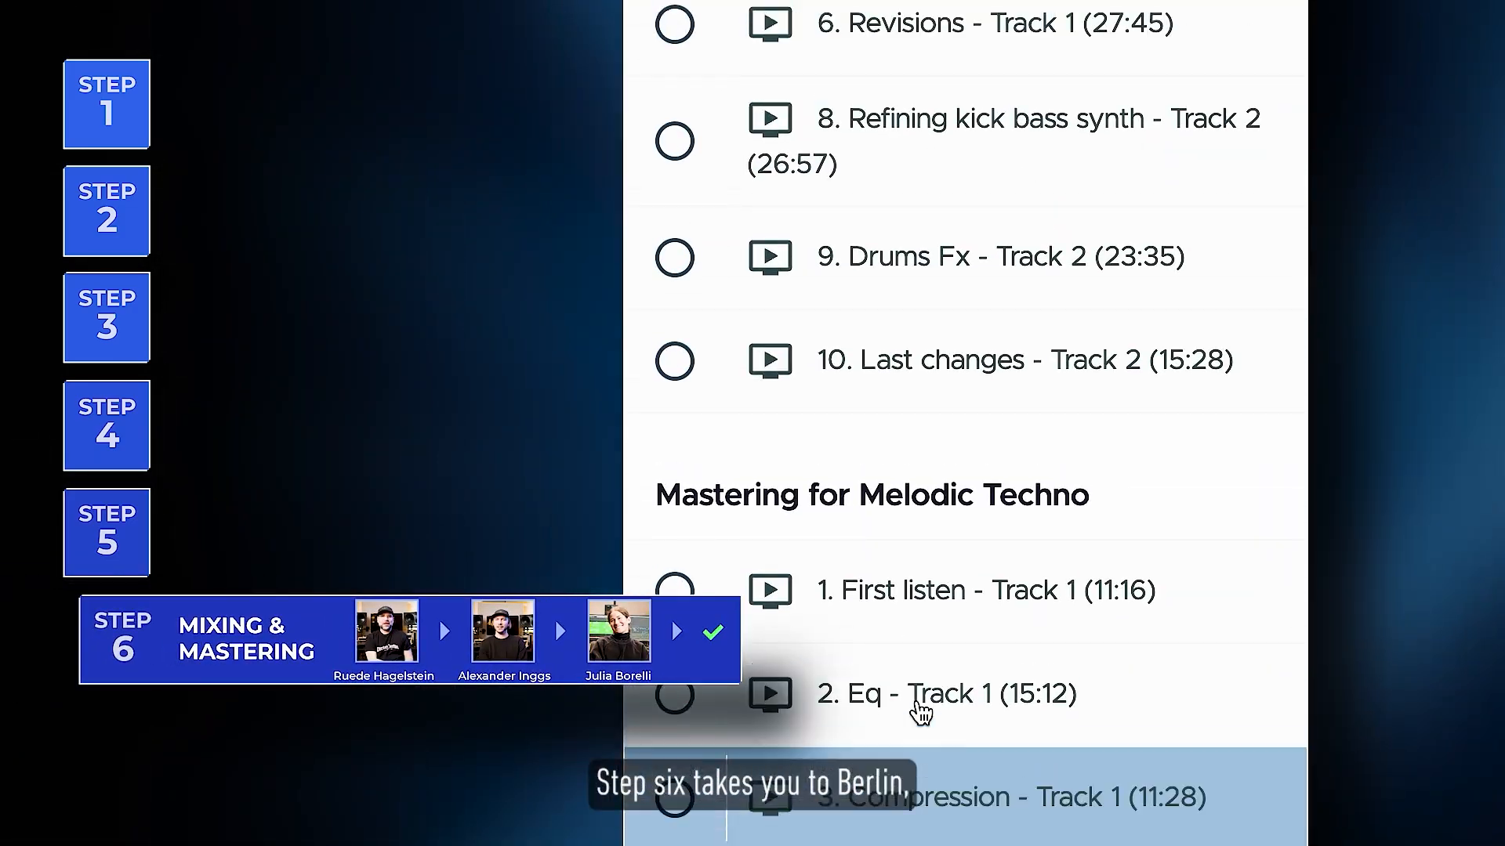
scroll(924, 558, up, 10)
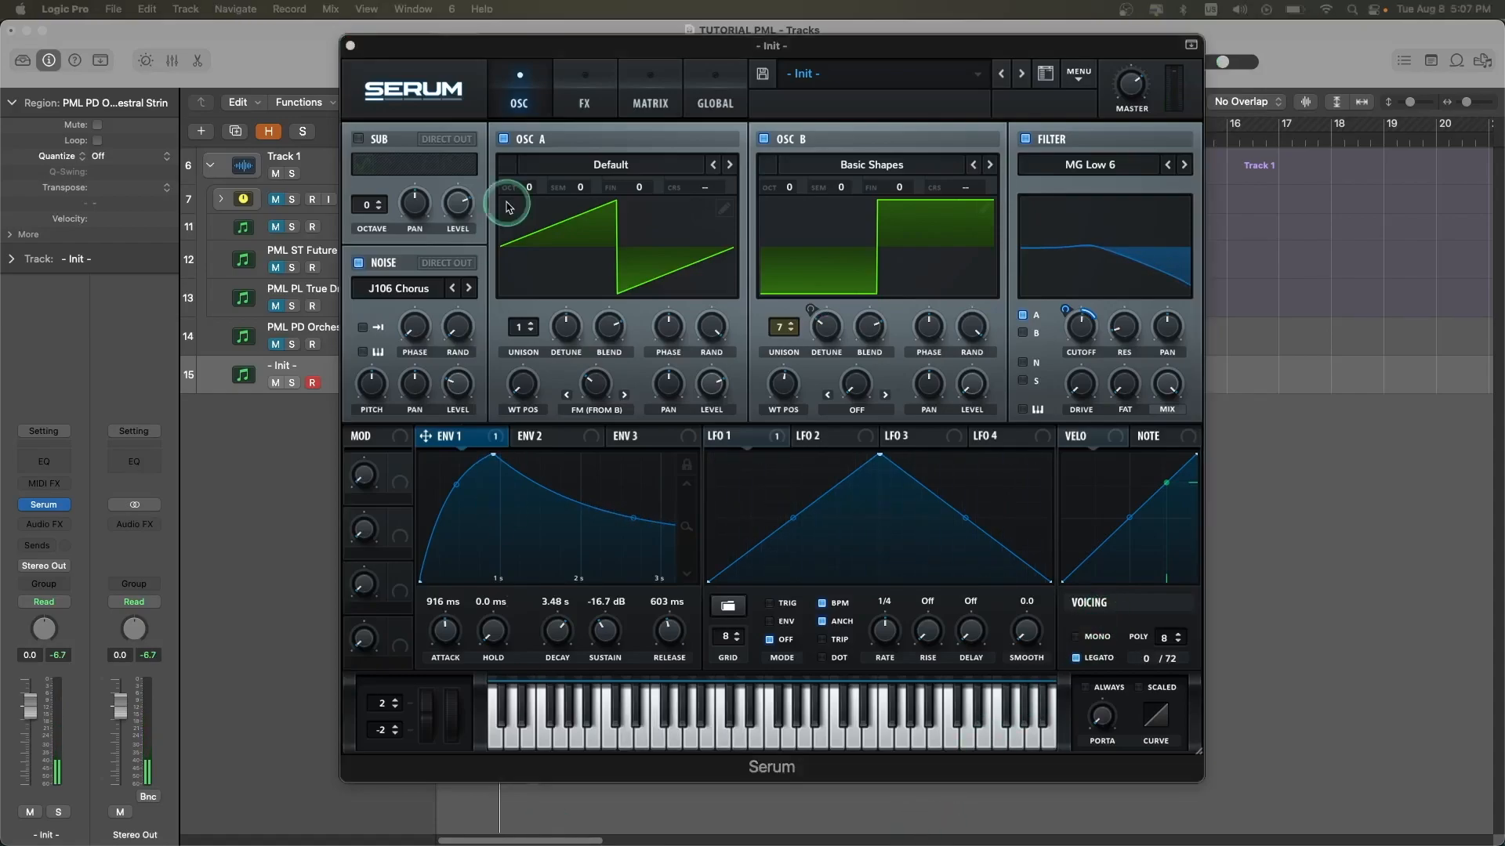
Step: Enable the Reverb effect, place it first in the effects chain and raise its mix
click(579, 100)
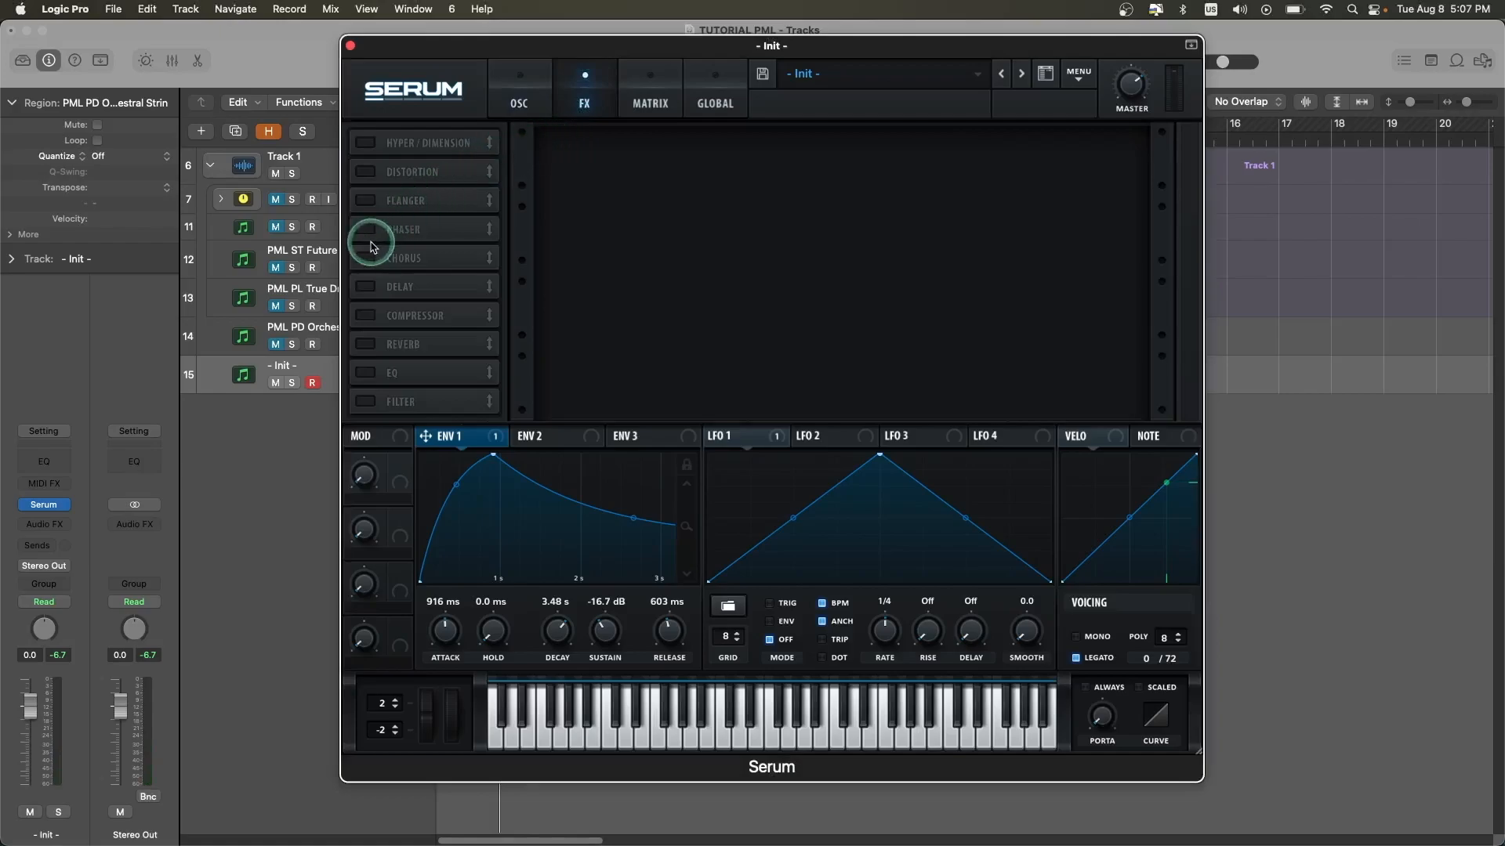
click(366, 344)
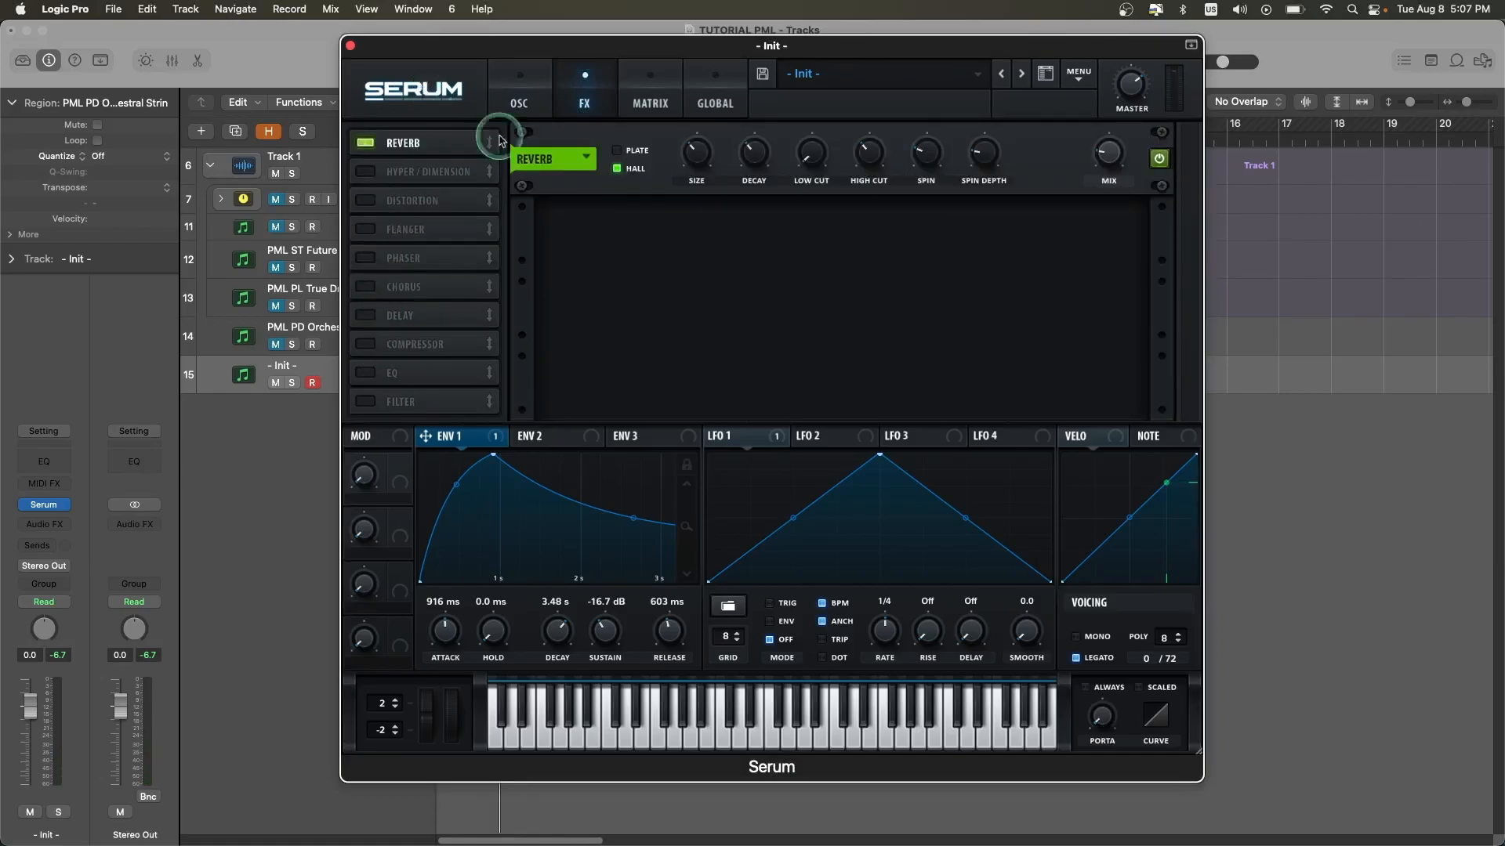
mouse_move(1119, 159)
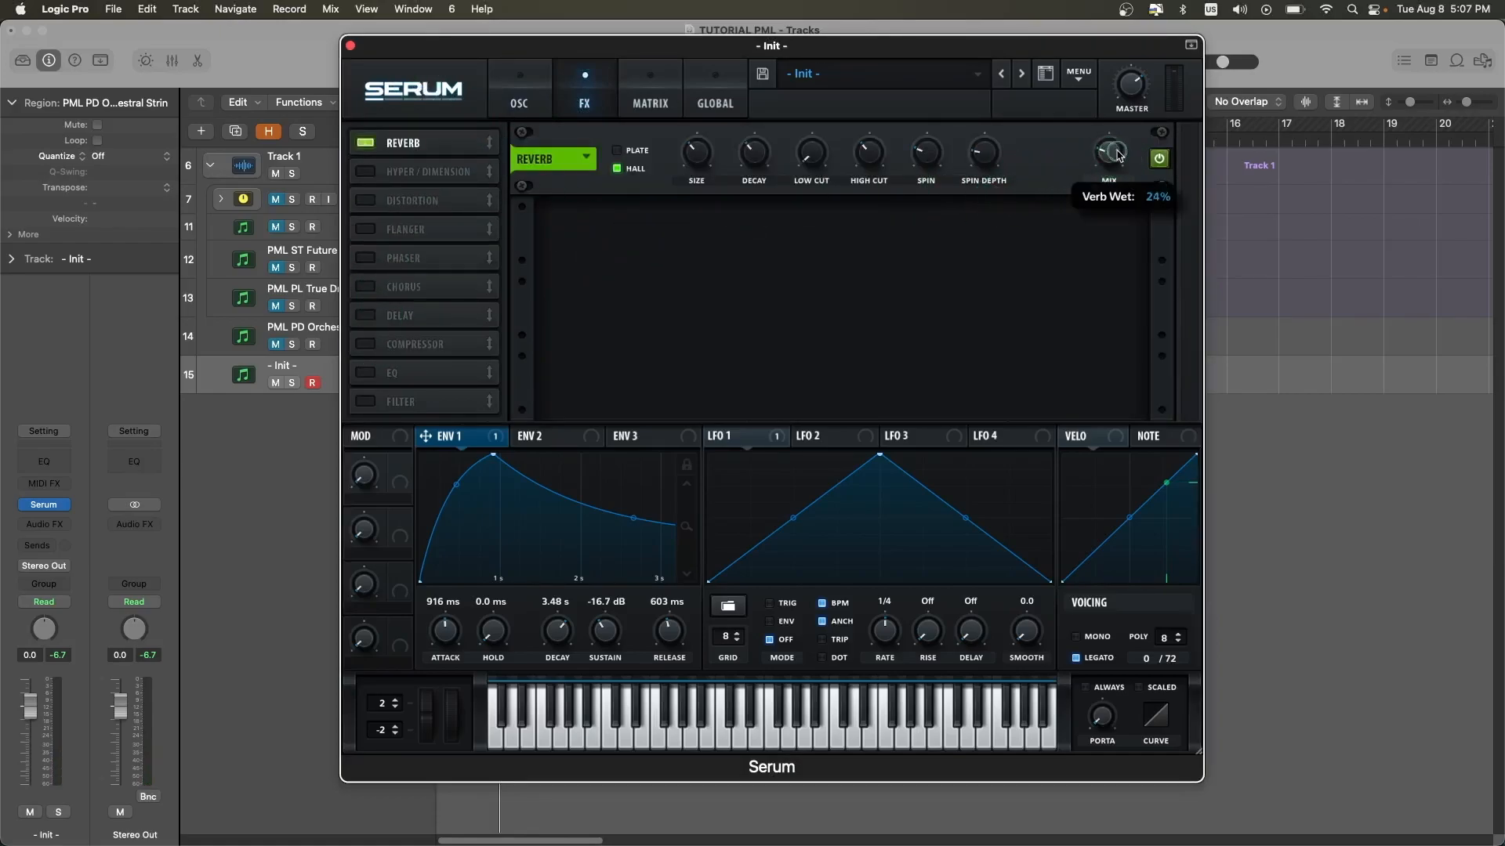
click(1114, 106)
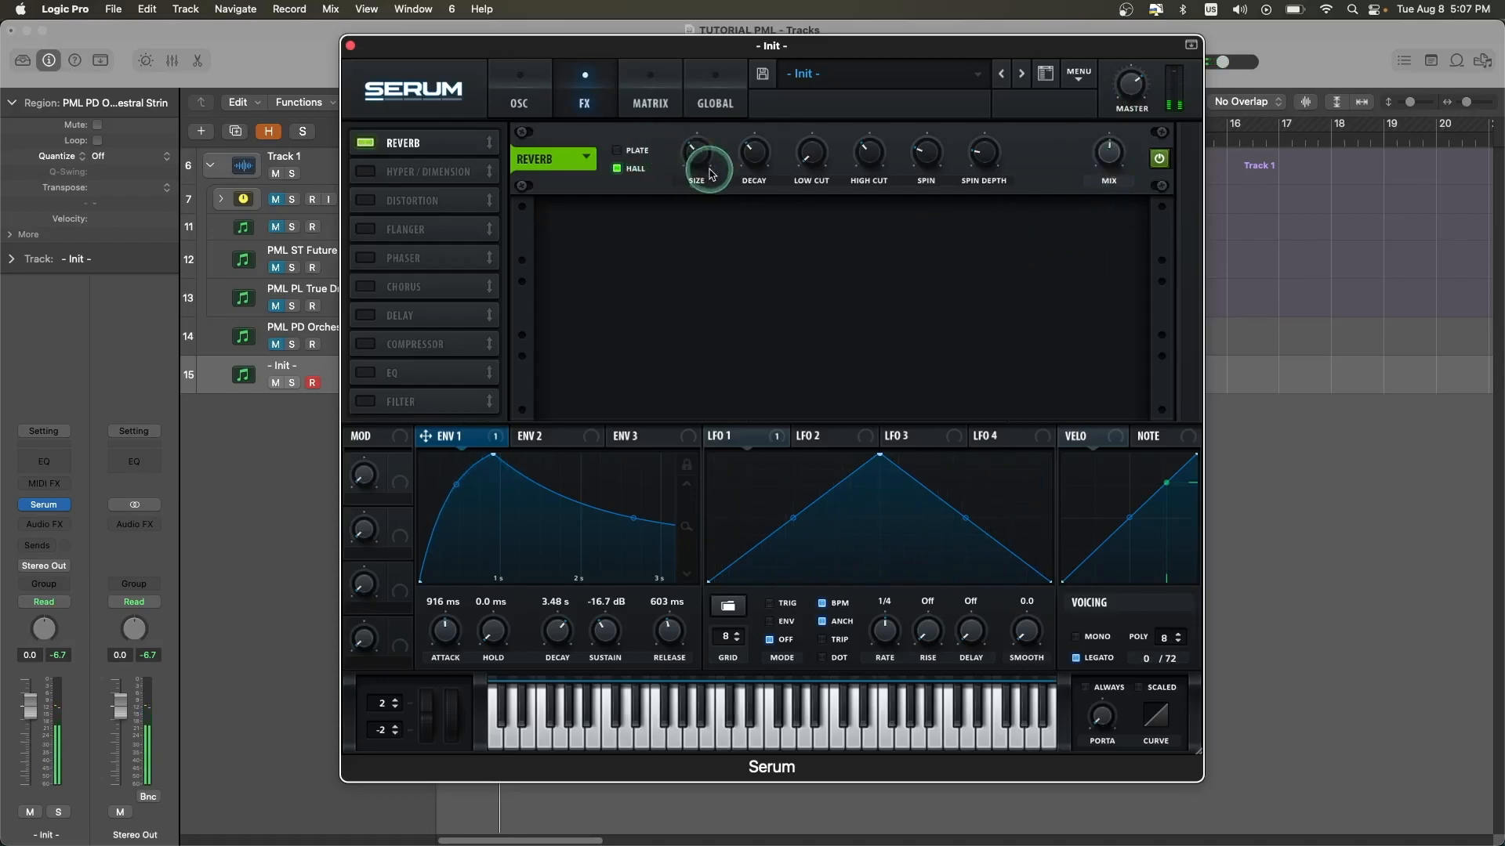
Step: Set the reverb size to 50%, lengthen its decay and set its low cut to about 29%
drag(710, 174, 700, 127)
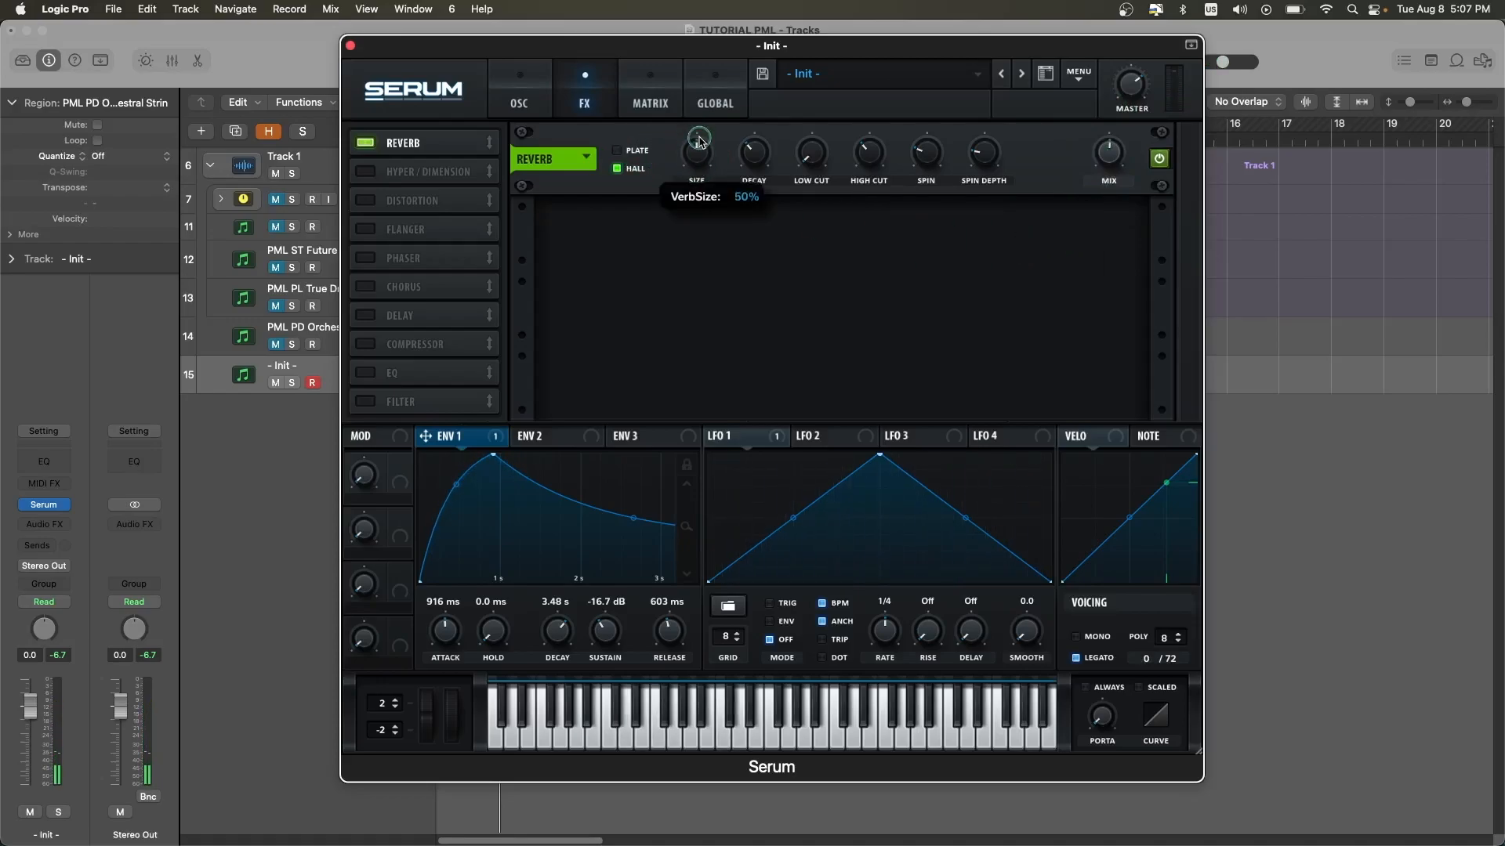
click(699, 141)
click(756, 141)
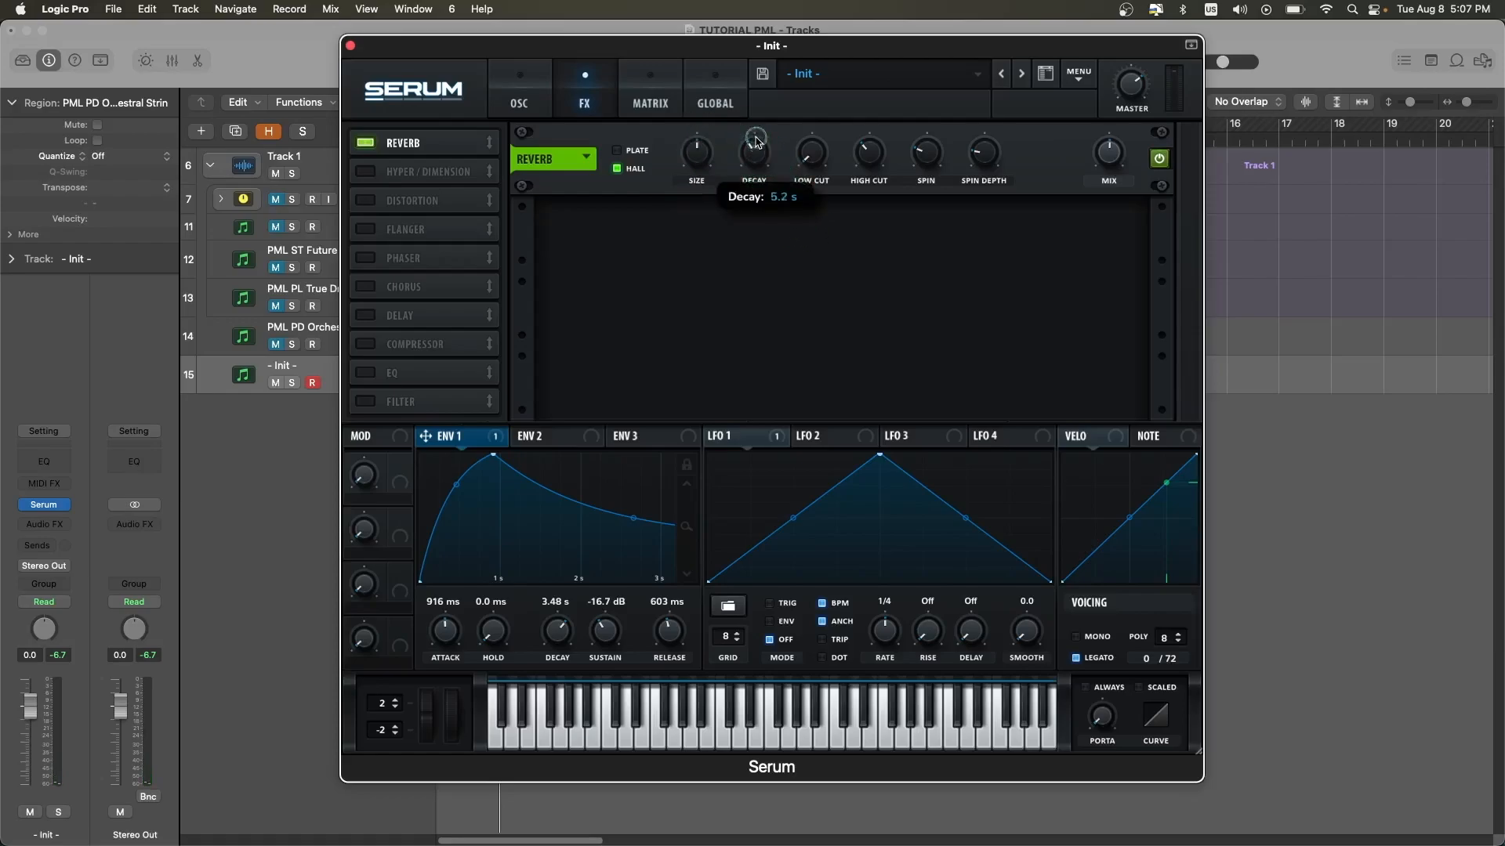
click(815, 149)
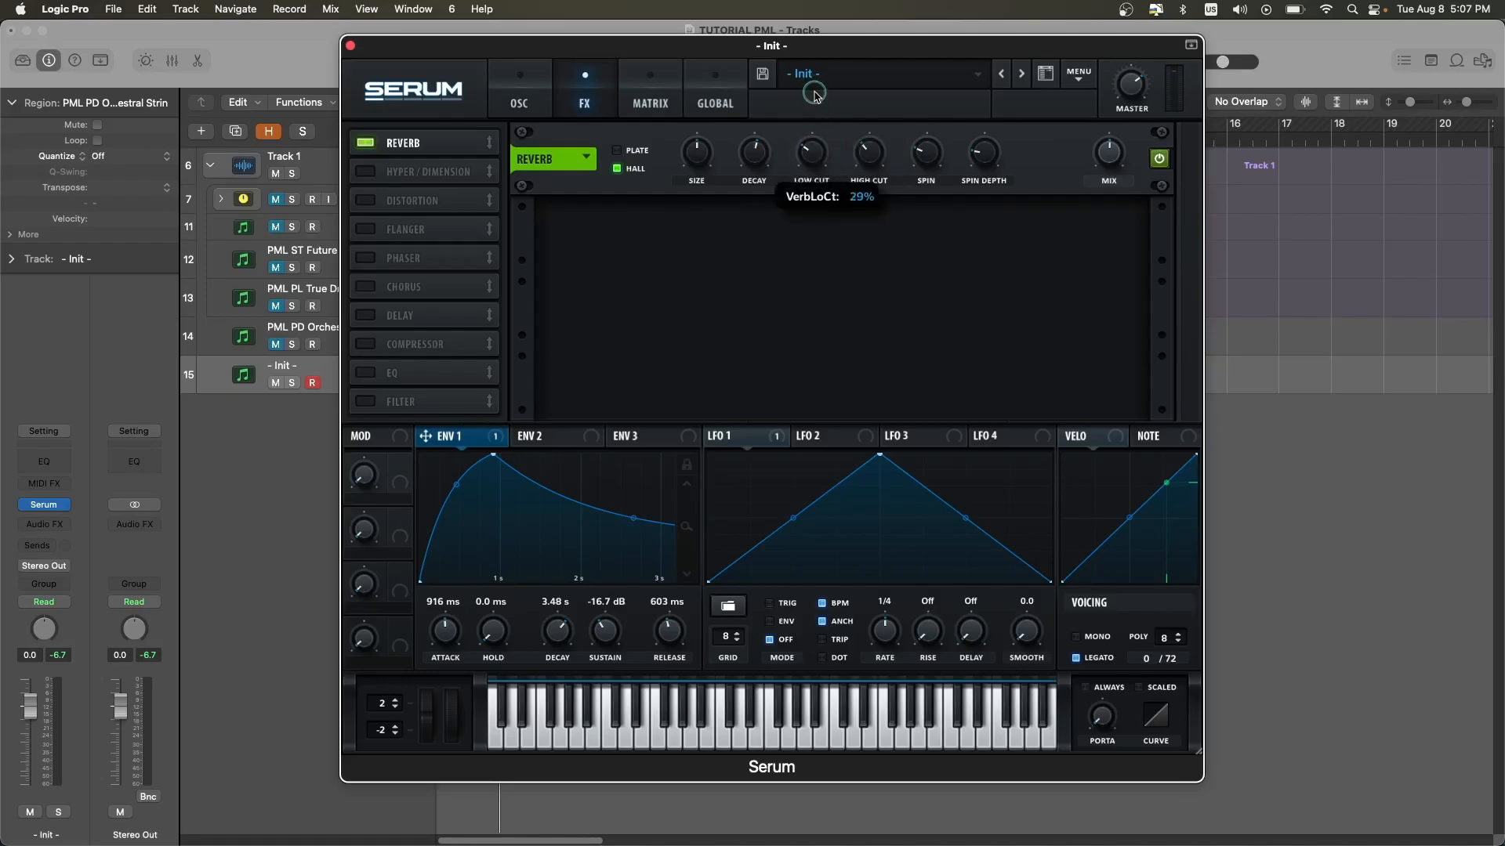
drag(815, 93, 814, 92)
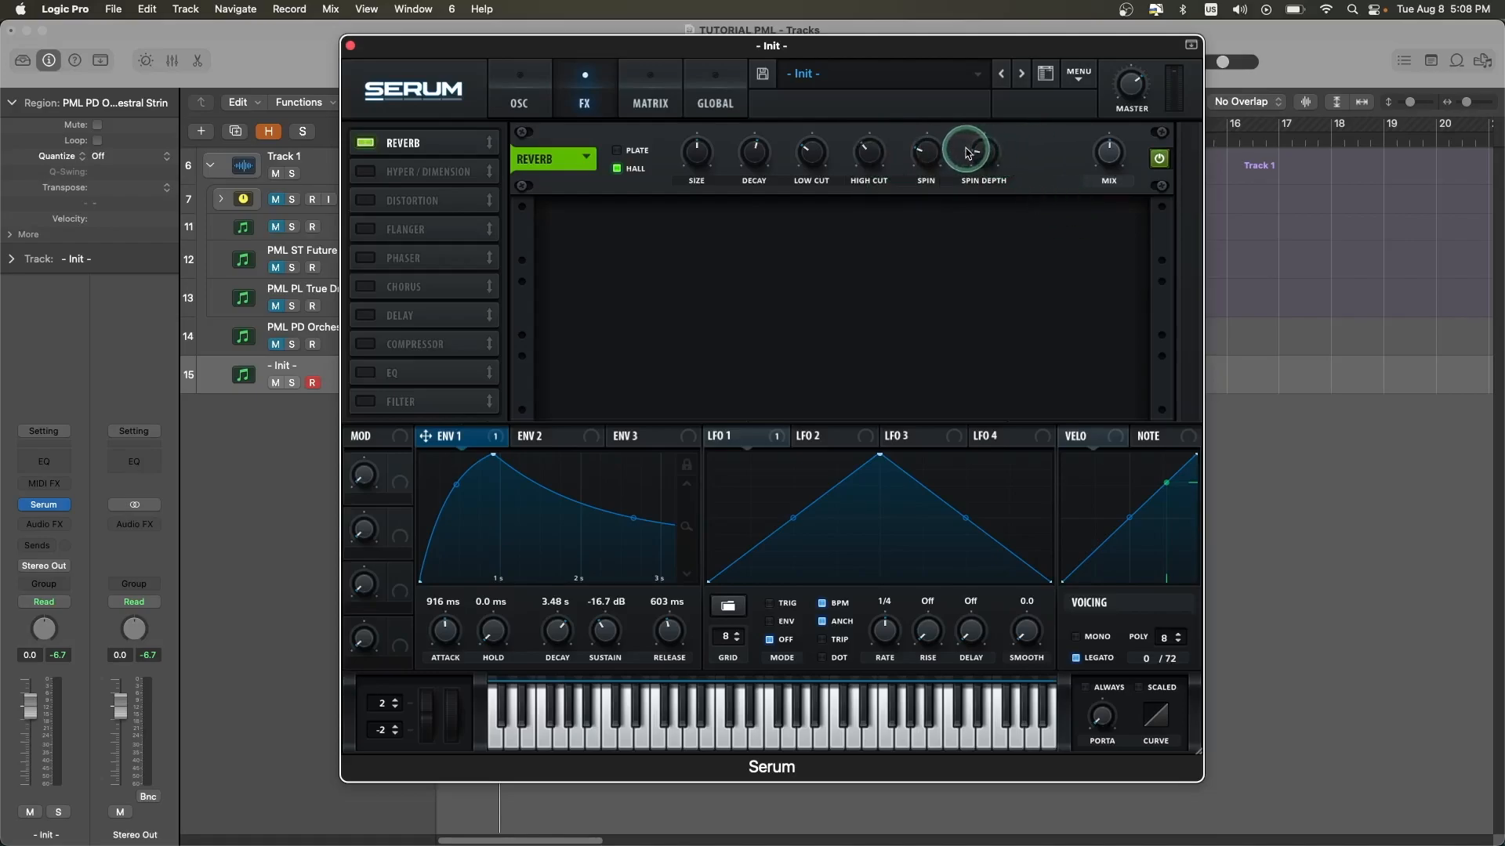
Step: Enable the EQ right after the reverb, turn its low band into a high-pass filter and lower that band's frequency
click(364, 374)
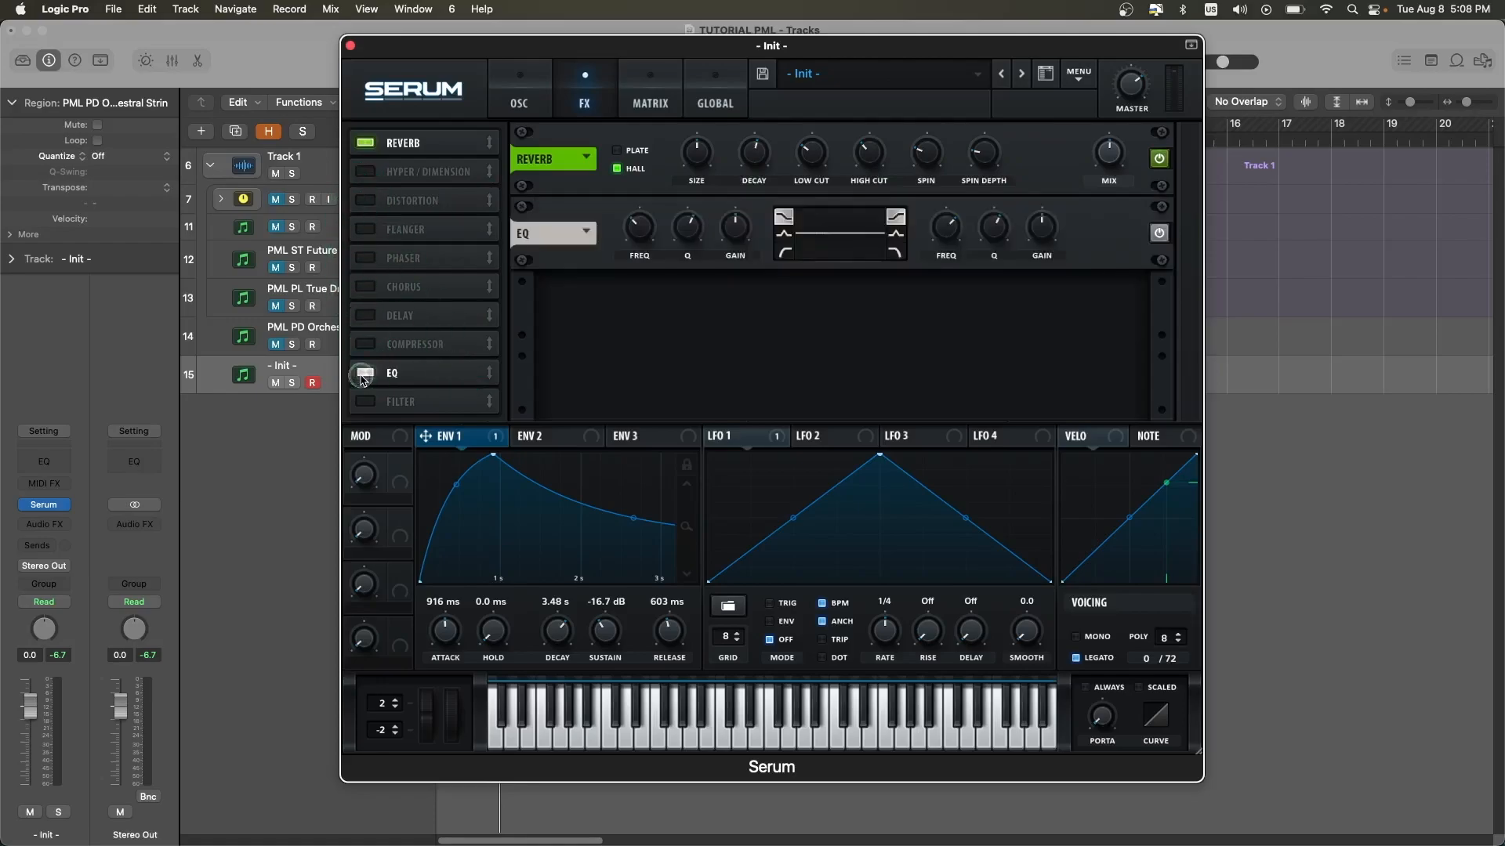
drag(437, 371, 427, 172)
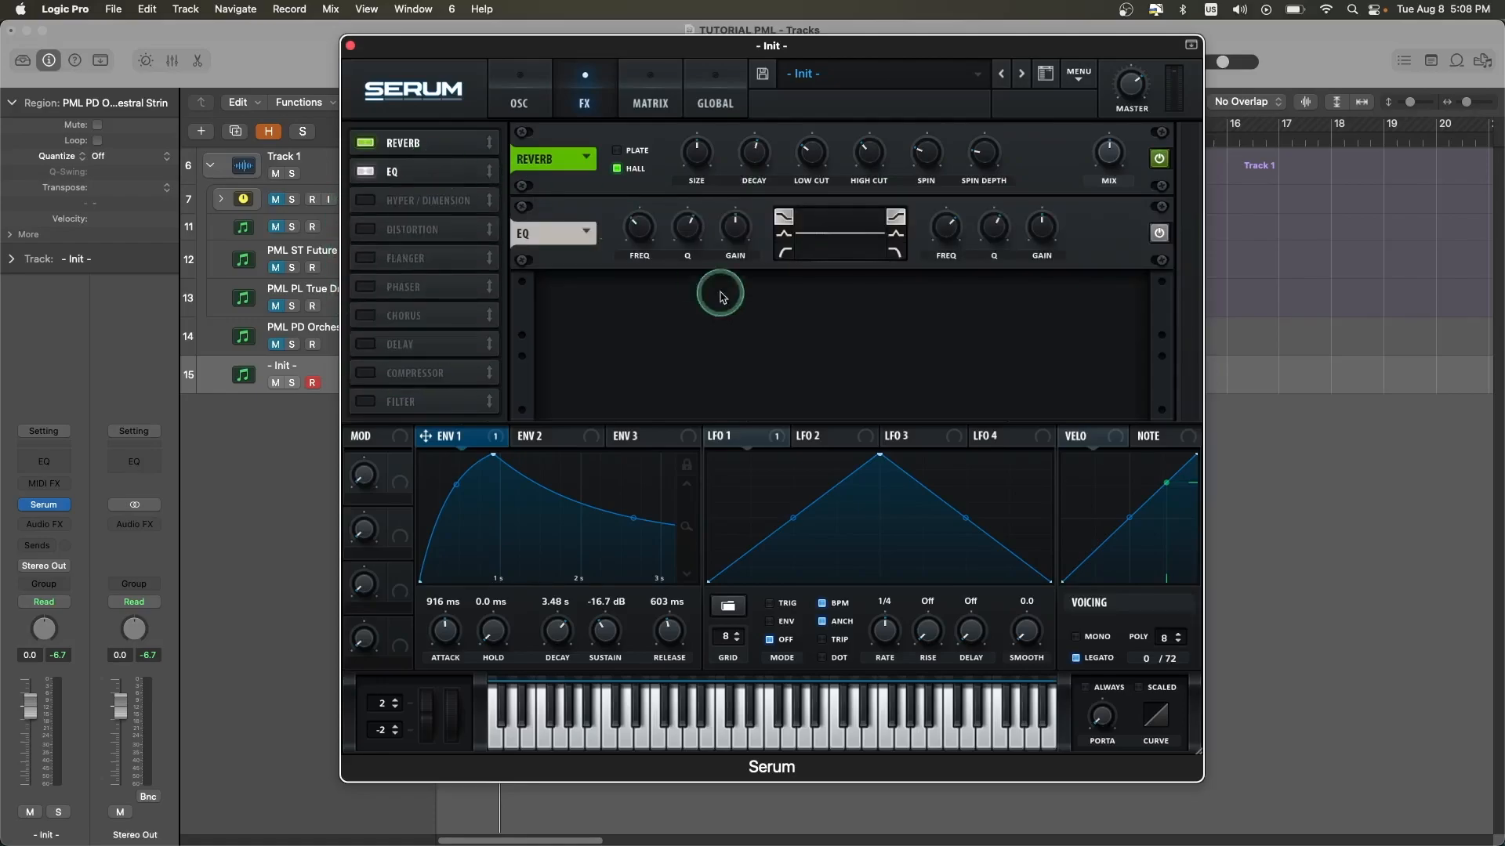
click(775, 253)
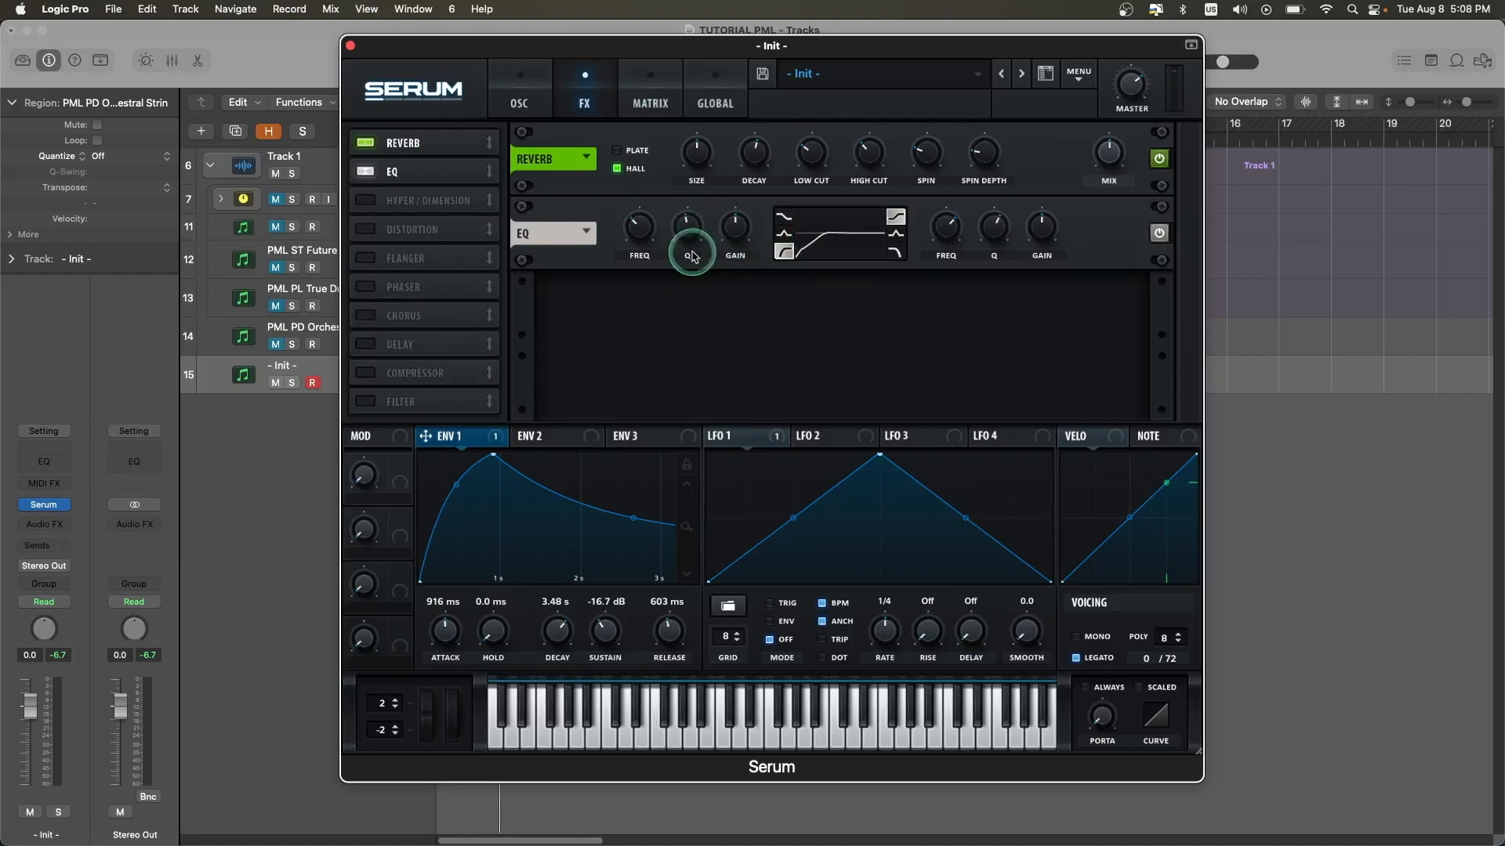
drag(642, 230, 642, 242)
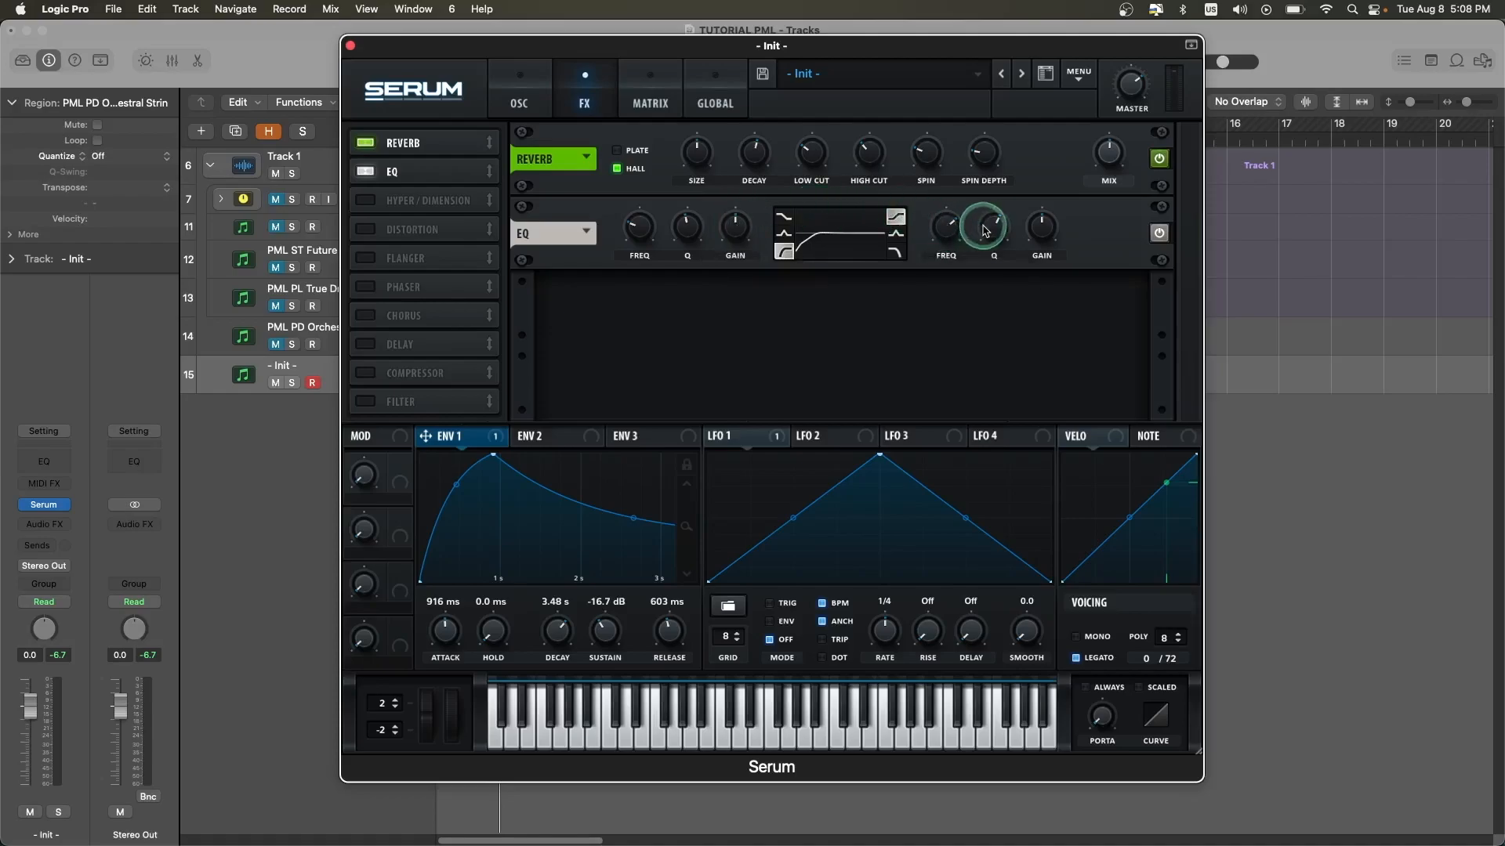
Step: Reduce the EQ high band's Q, turn that band into a low-pass filter and fine-tune its frequency
drag(985, 249, 986, 252)
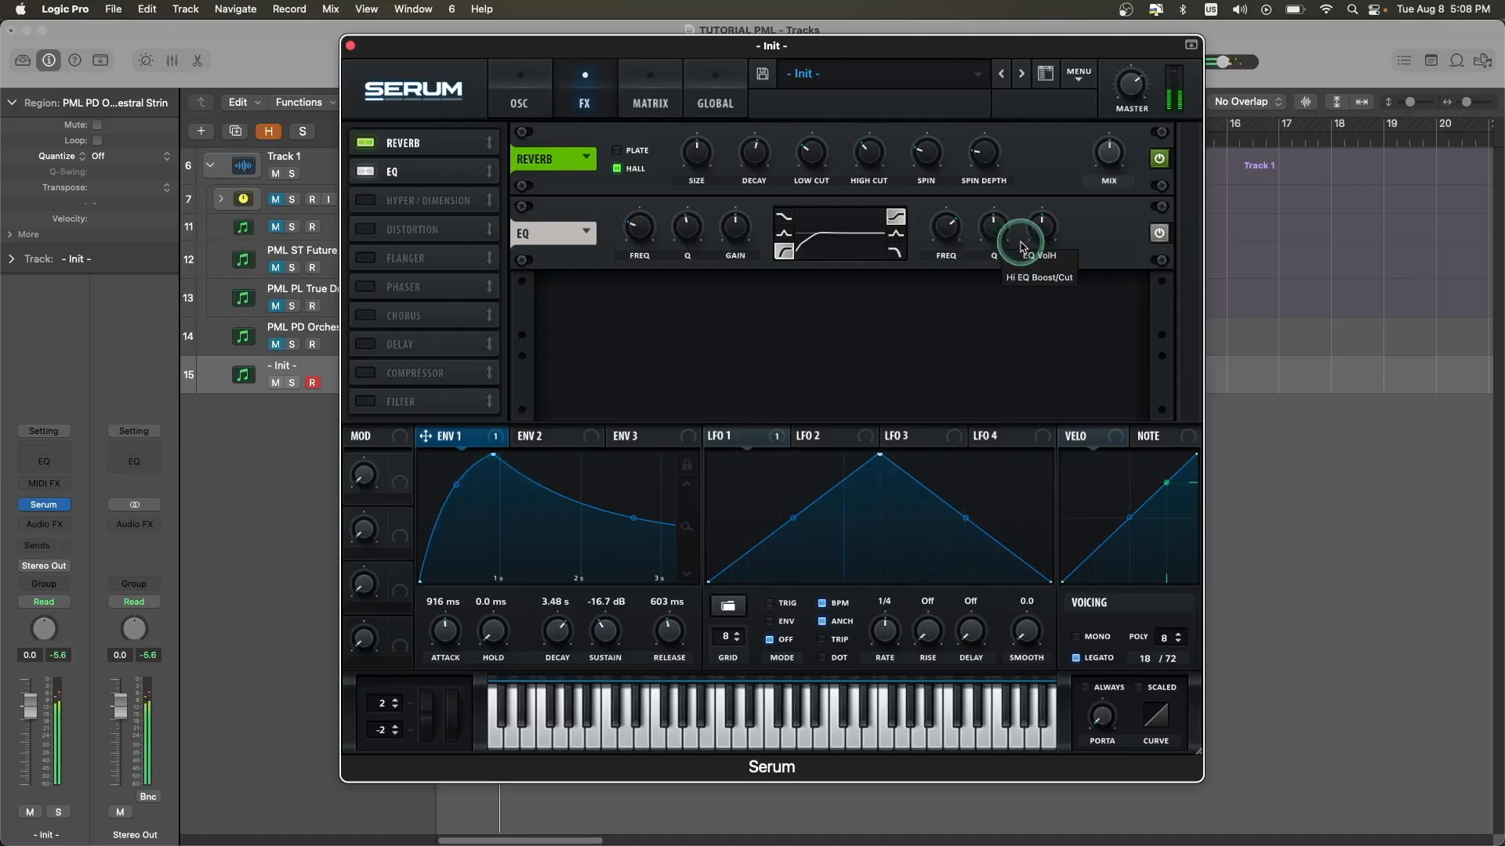
click(896, 251)
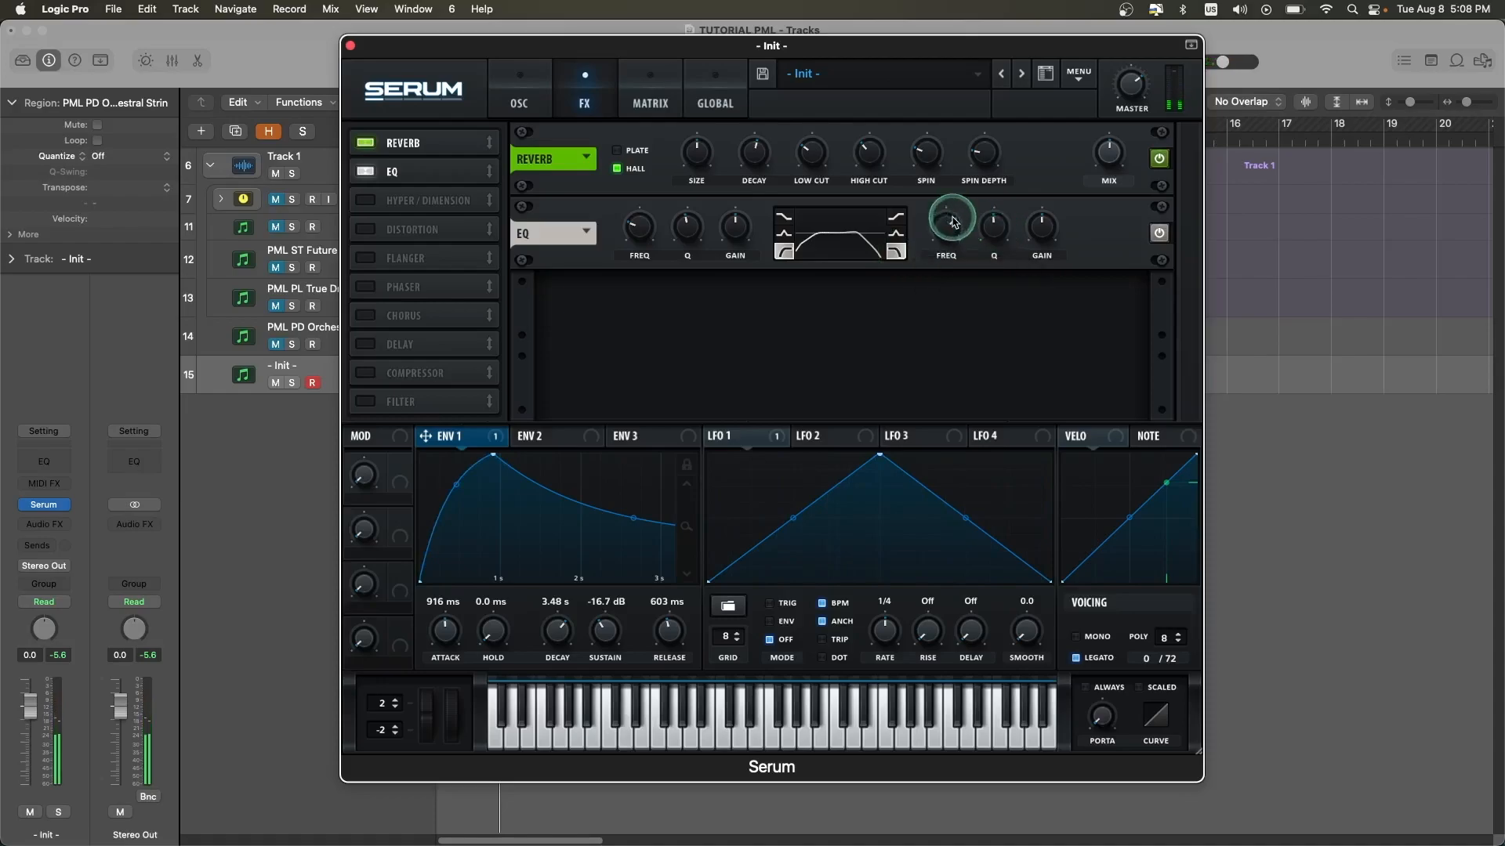
drag(952, 224, 950, 228)
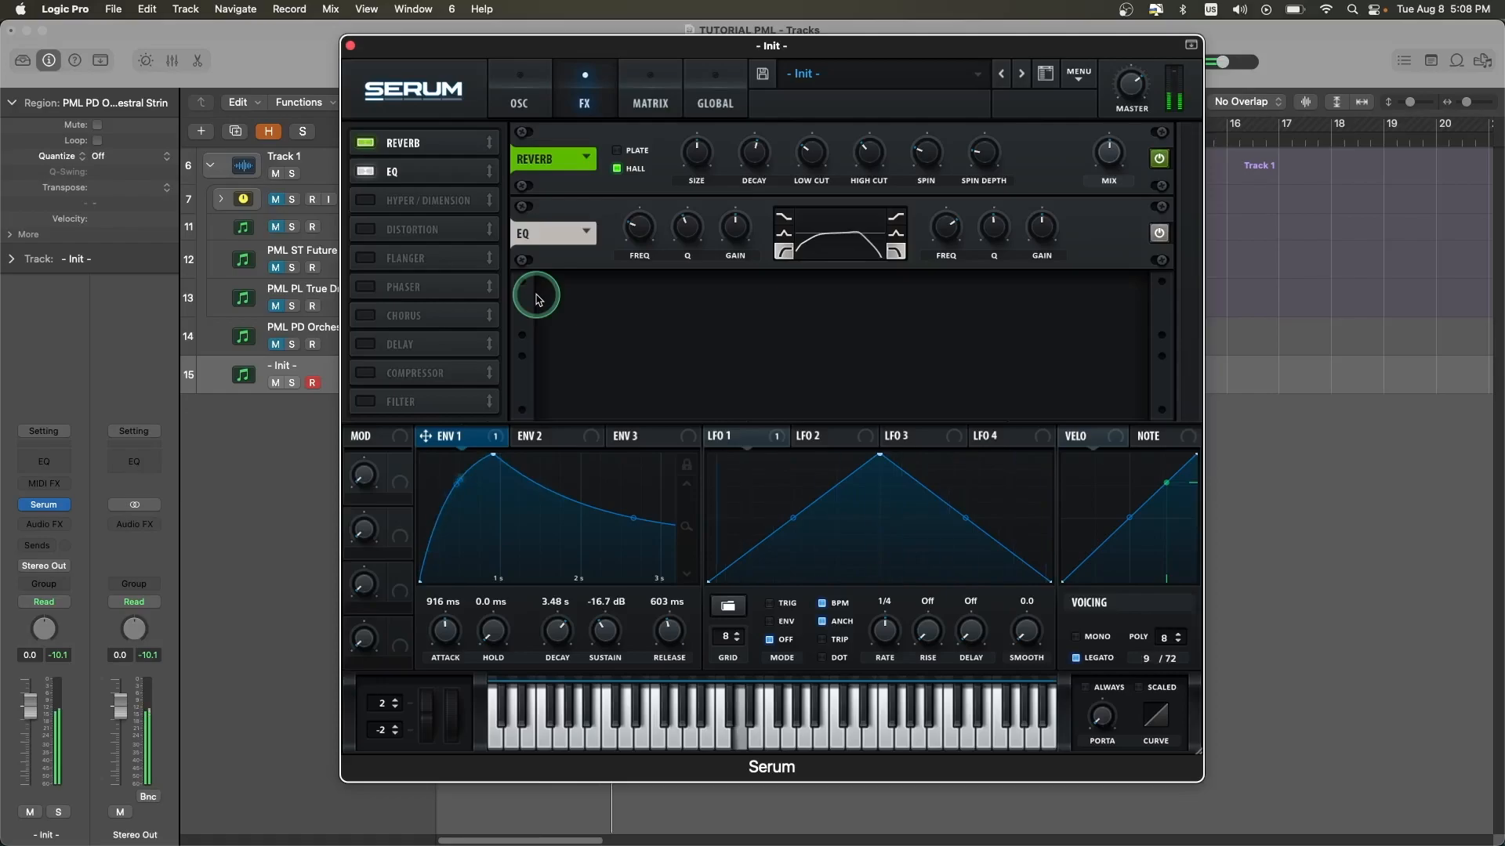
Step: Enable the Filter effect, move it right after the EQ and set its type to Combs
click(384, 400)
drag(396, 400, 443, 199)
click(666, 309)
mouse_move(672, 392)
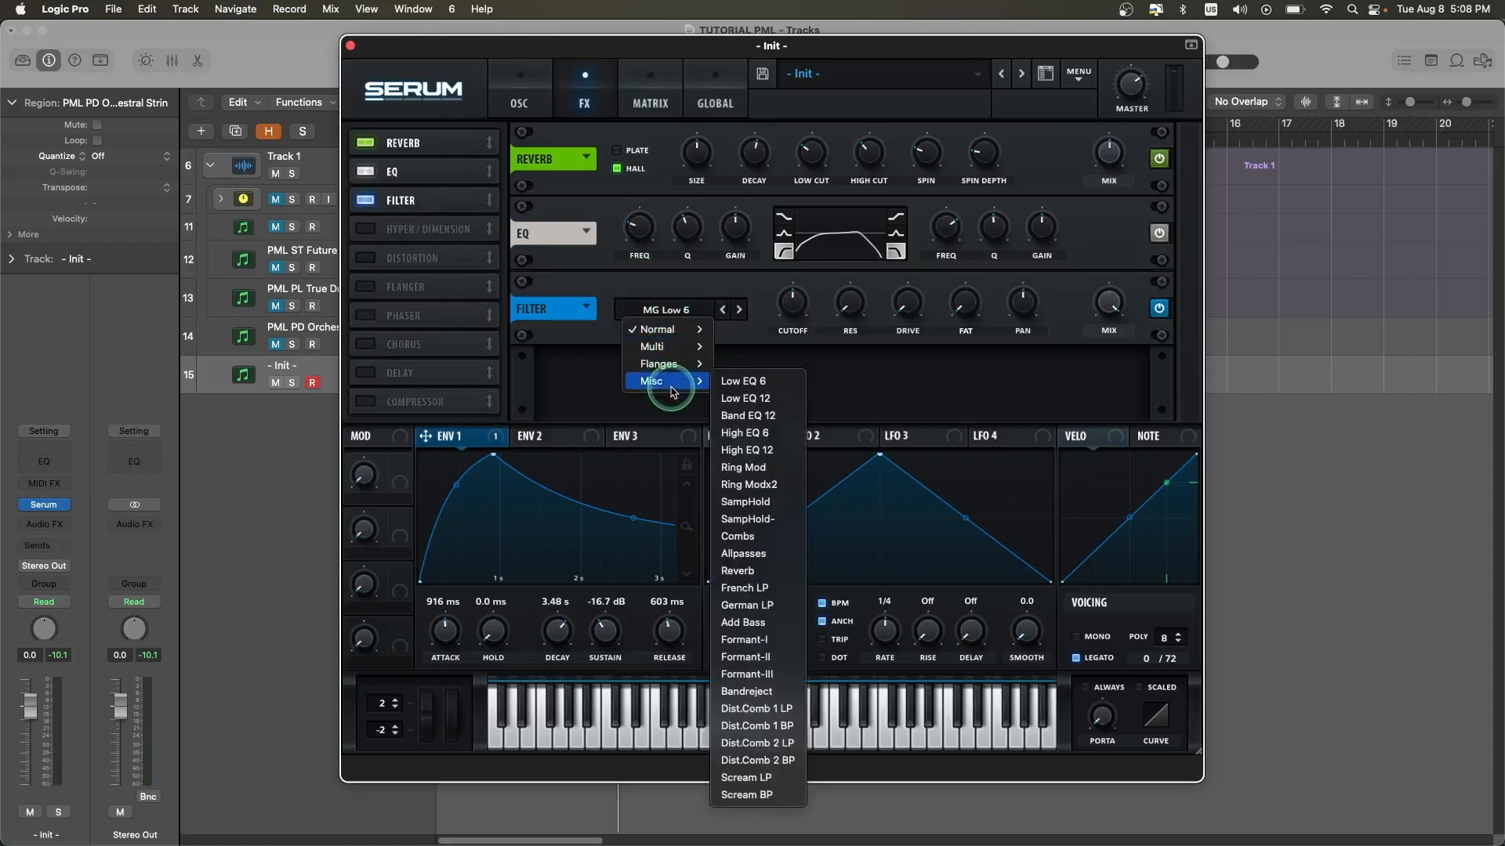
click(753, 540)
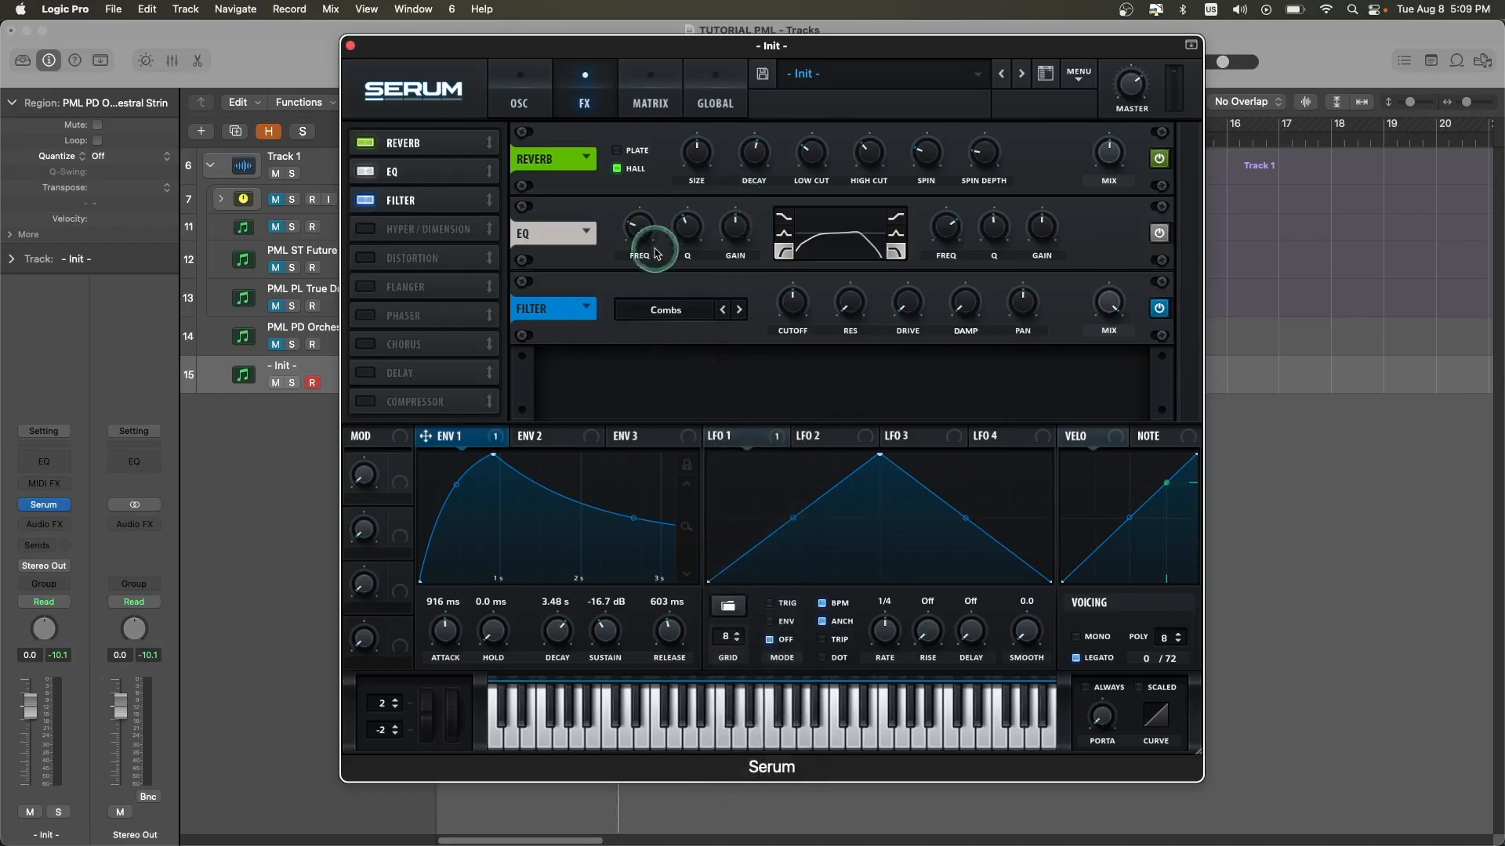
Step: Set the Combs filter's cutoff to about 42 Hz and raise its resonance during playback
key(space)
drag(800, 294, 800, 296)
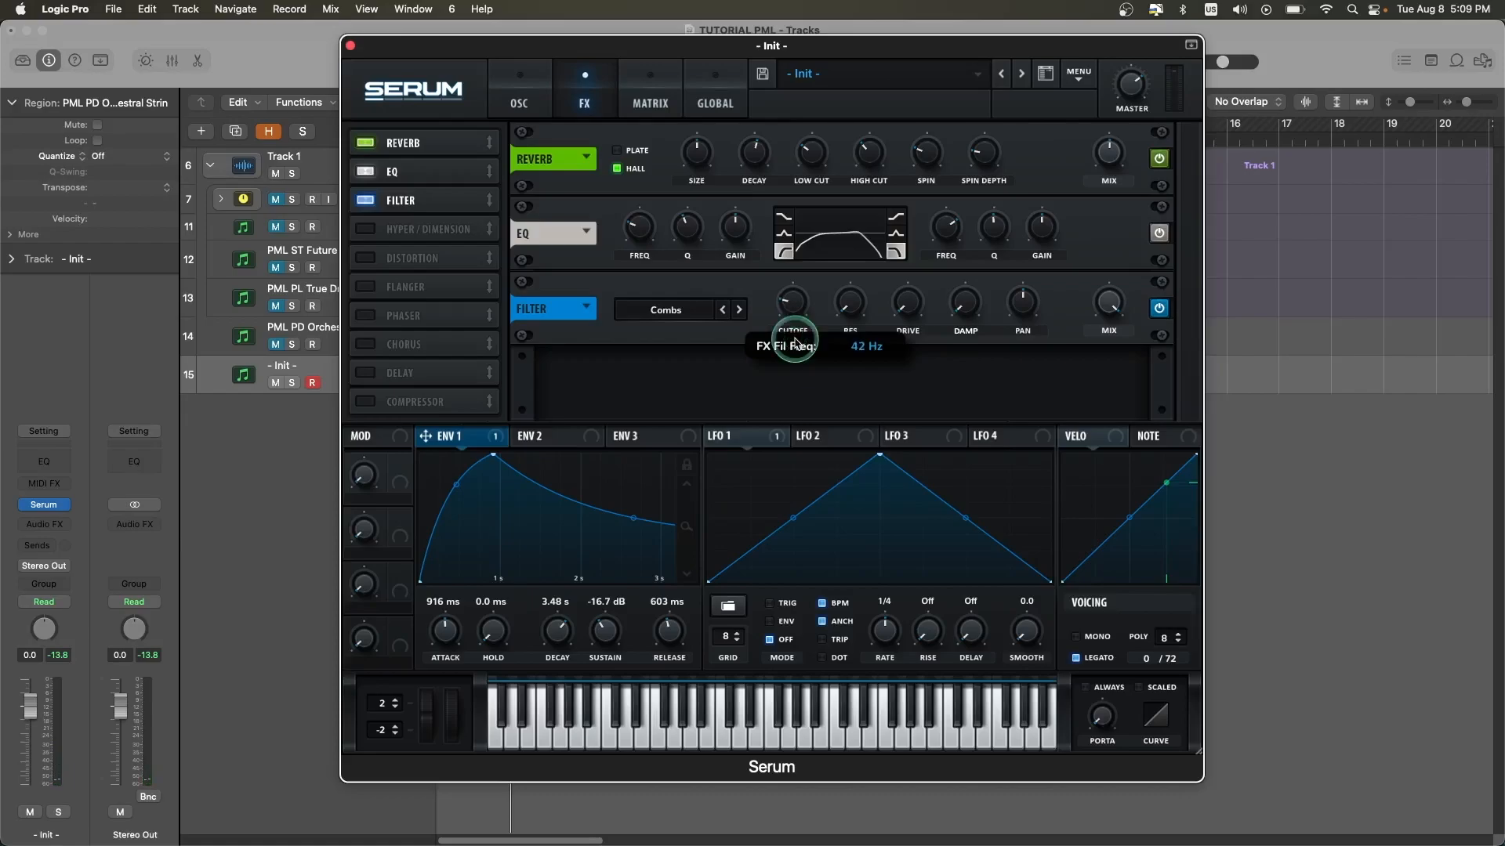
drag(794, 343, 795, 342)
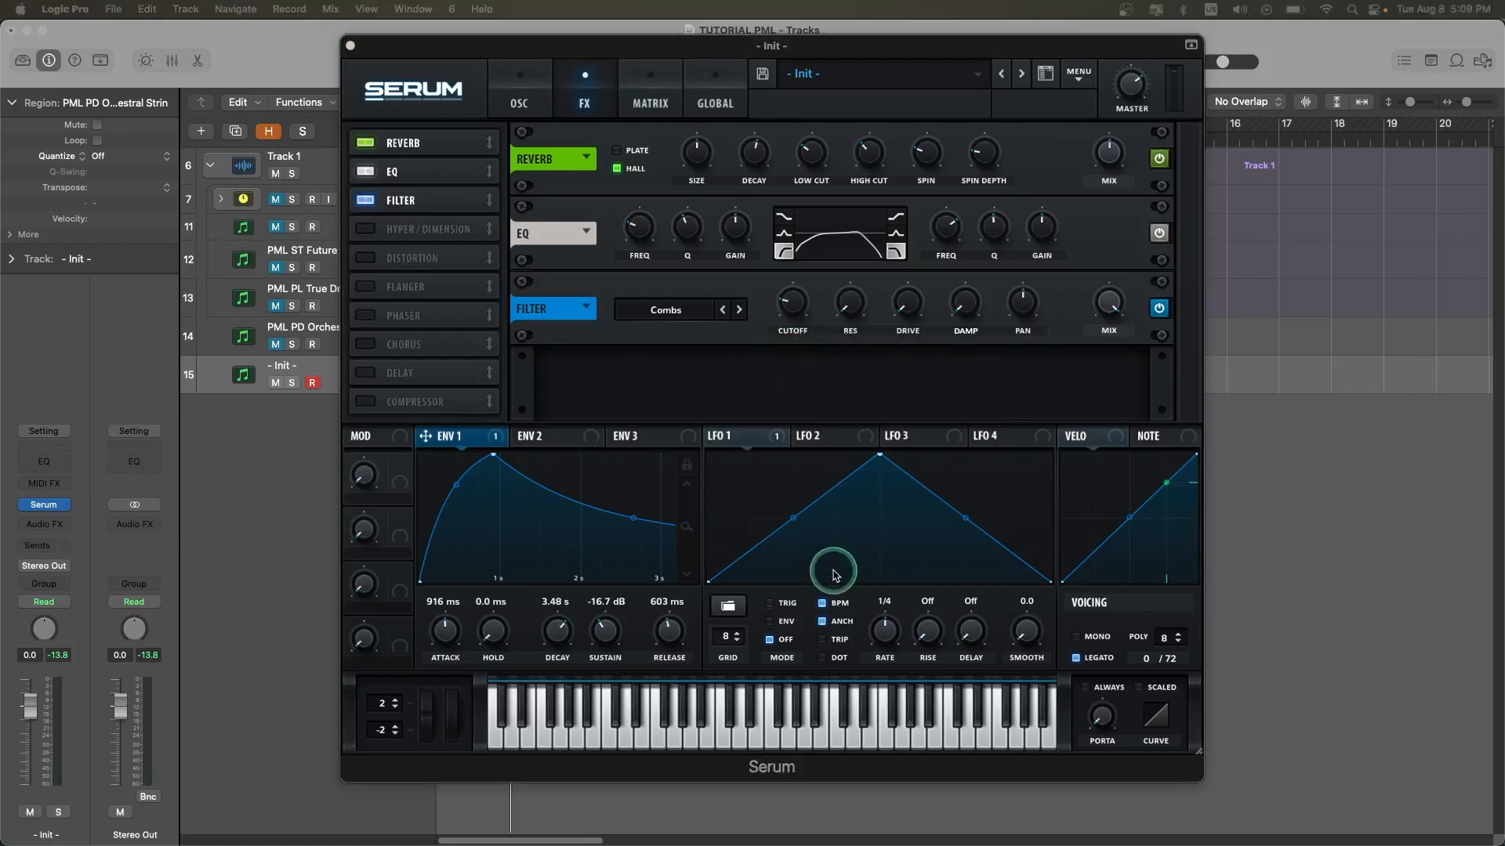
drag(796, 305, 841, 219)
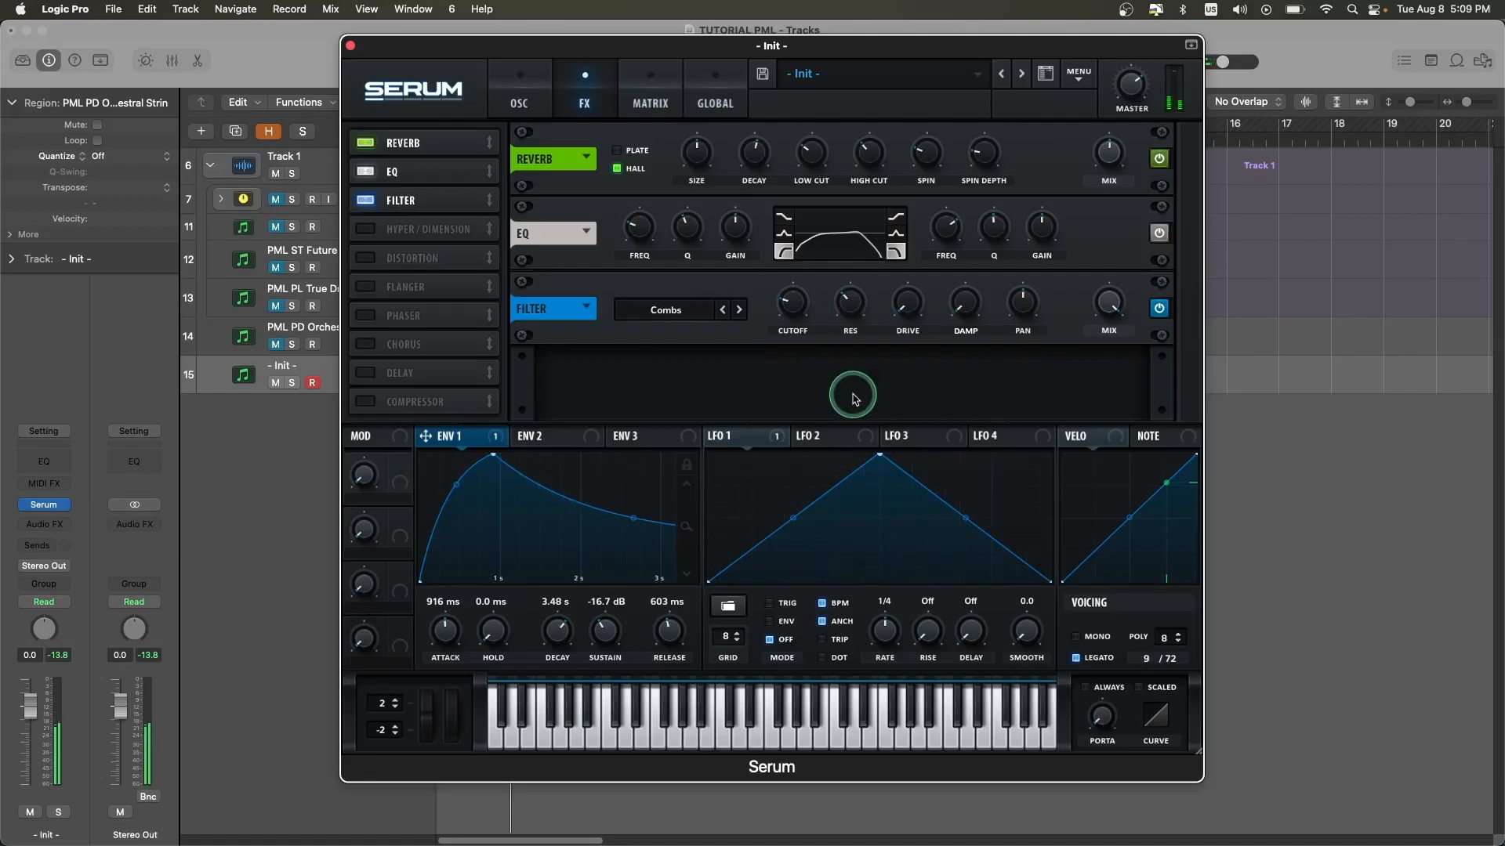
Step: Close the synth and compare the original PML PD Orchestral Strings track with the - Init - track by soloing each in turn
click(517, 88)
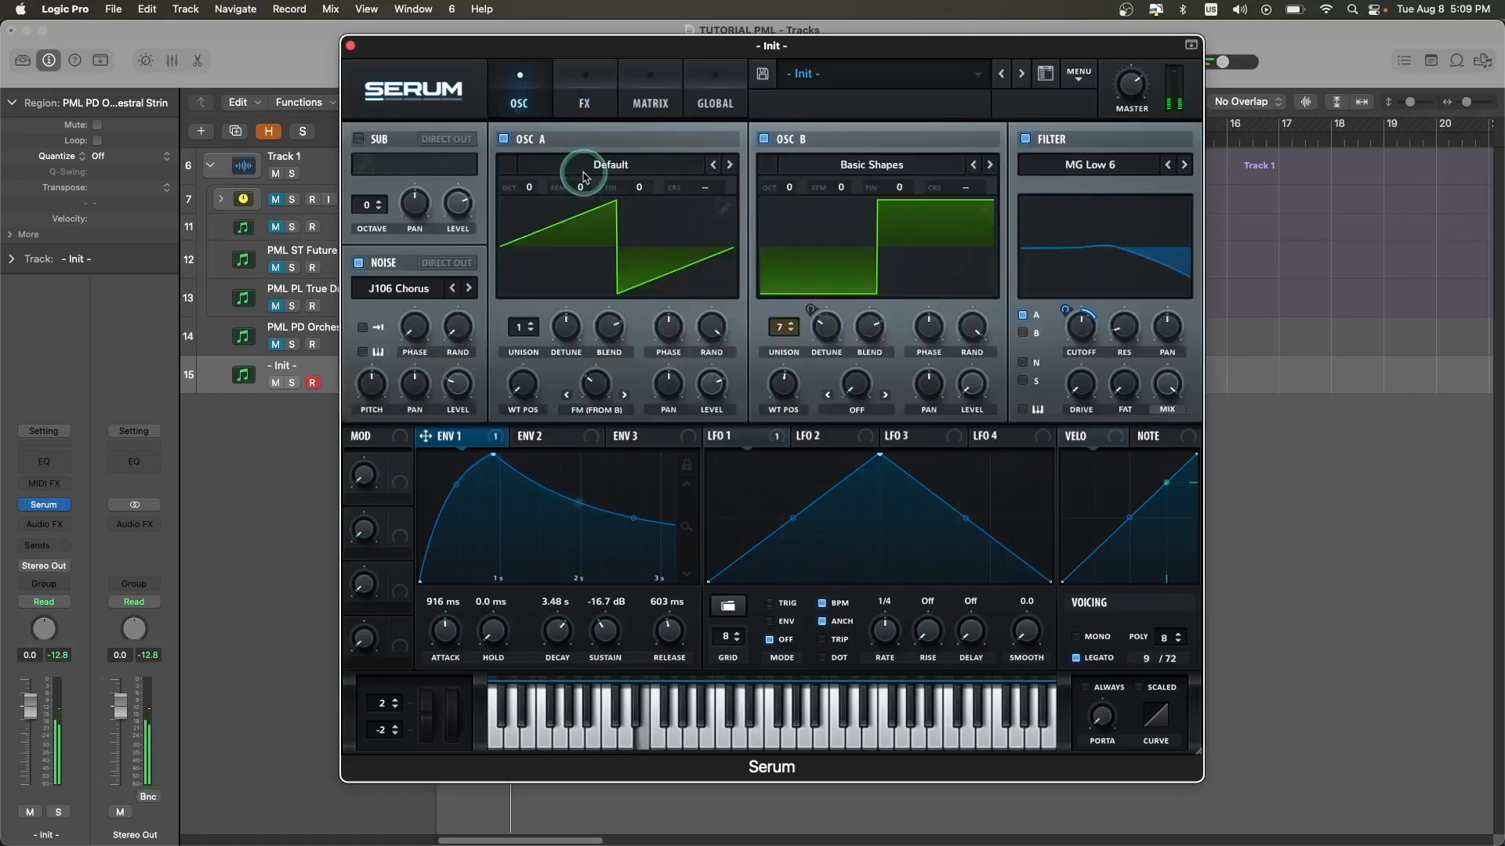
click(351, 47)
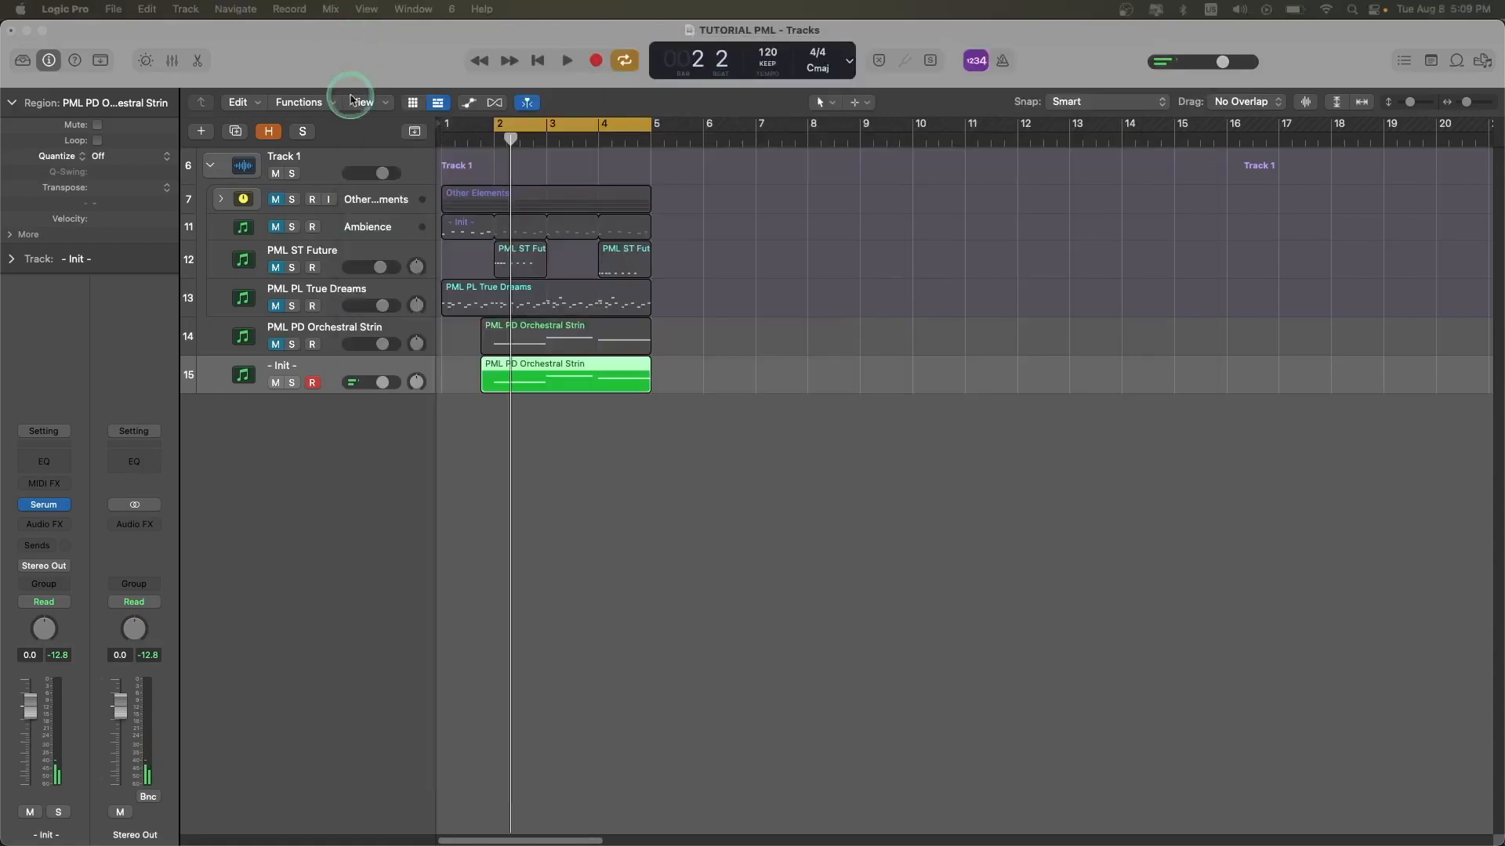
click(301, 344)
key(space)
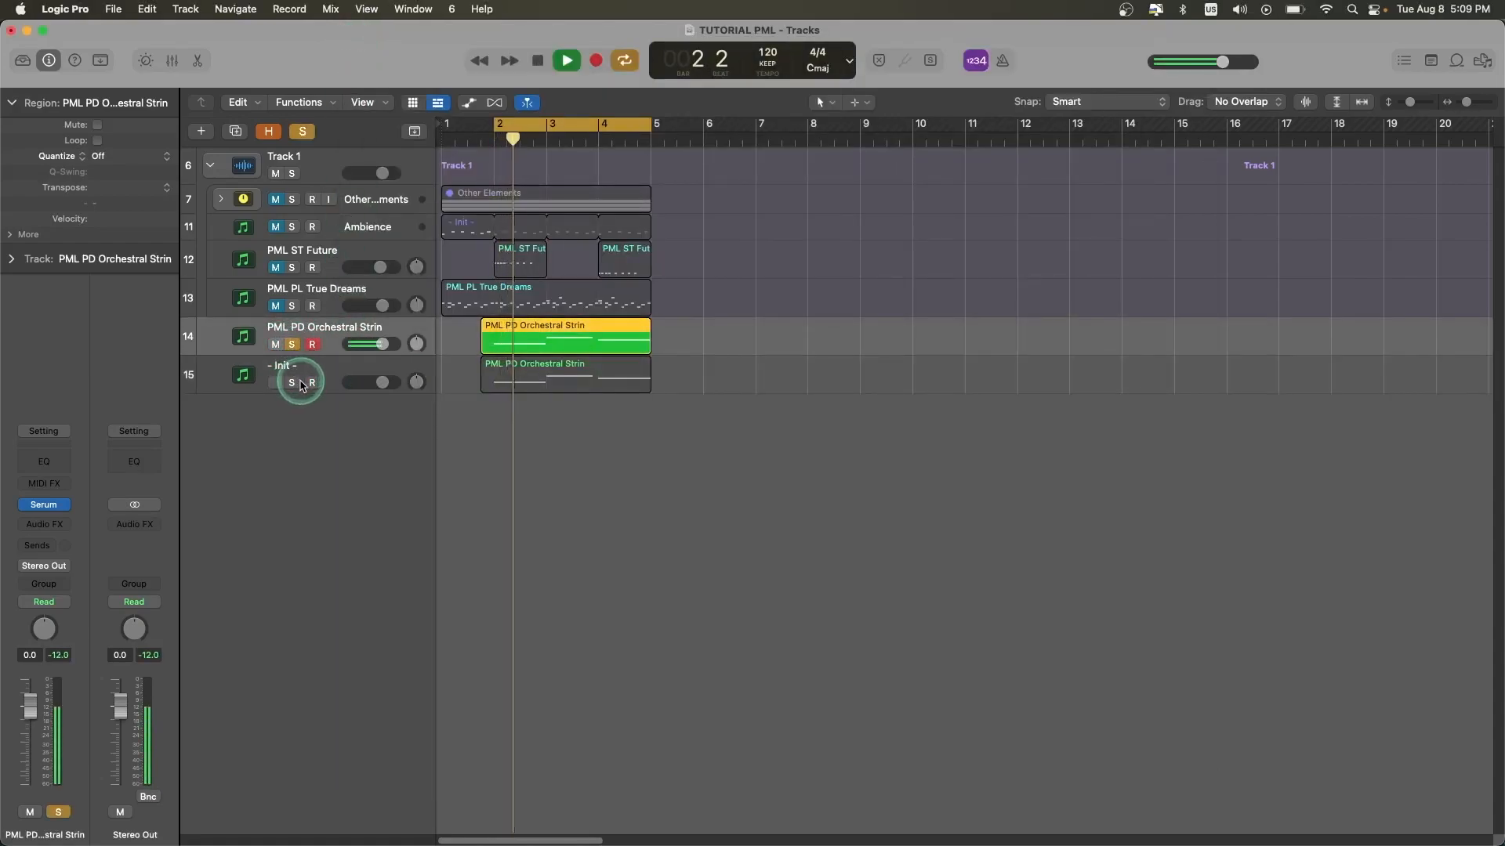
click(291, 381)
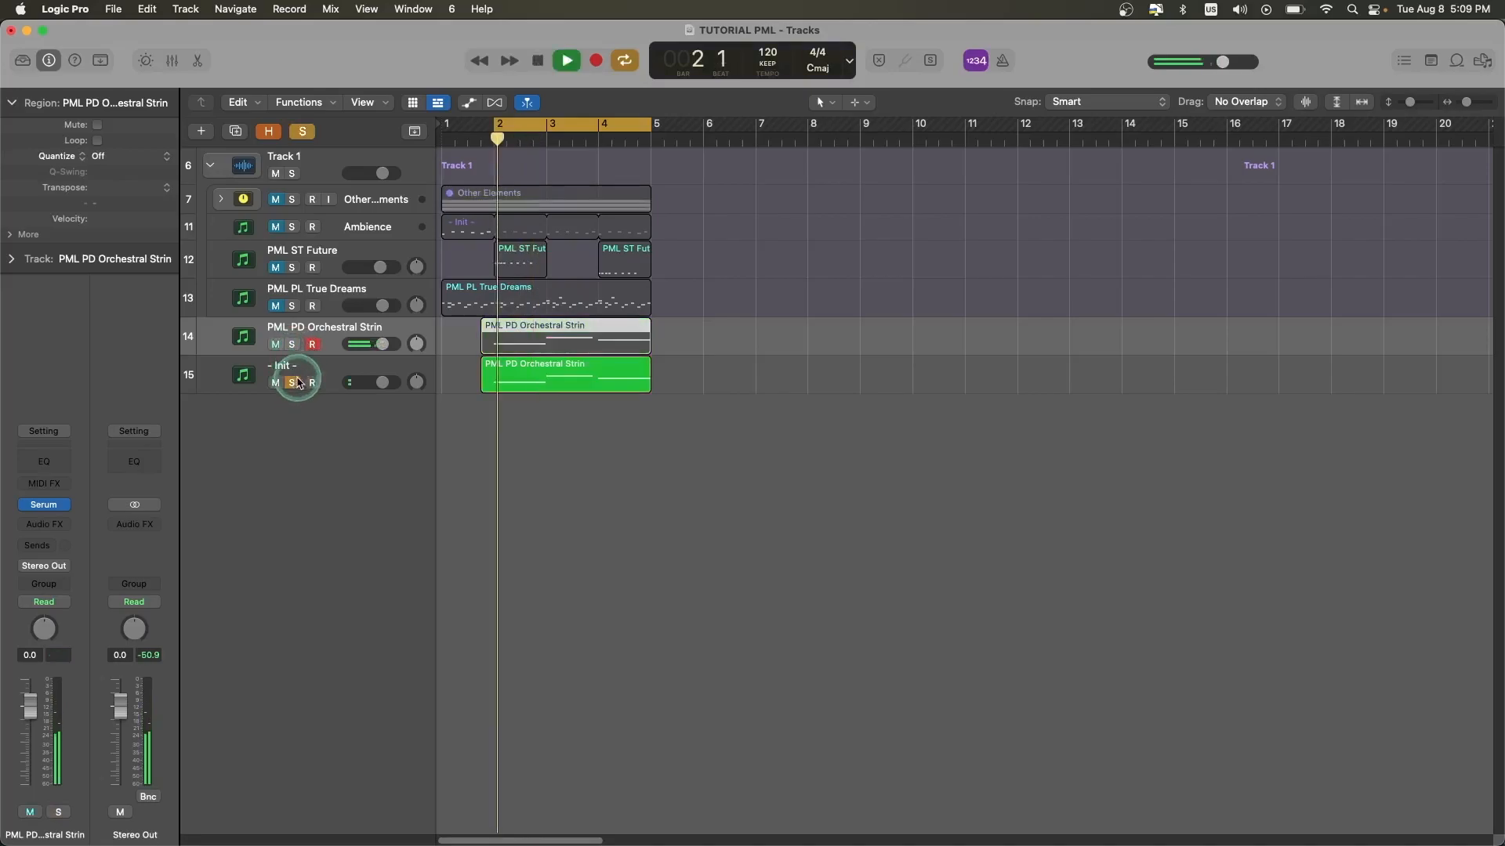
Step: Open the synth on the - Init - track, nudge the filter cutoff and clear the track's solo for playback
click(44, 505)
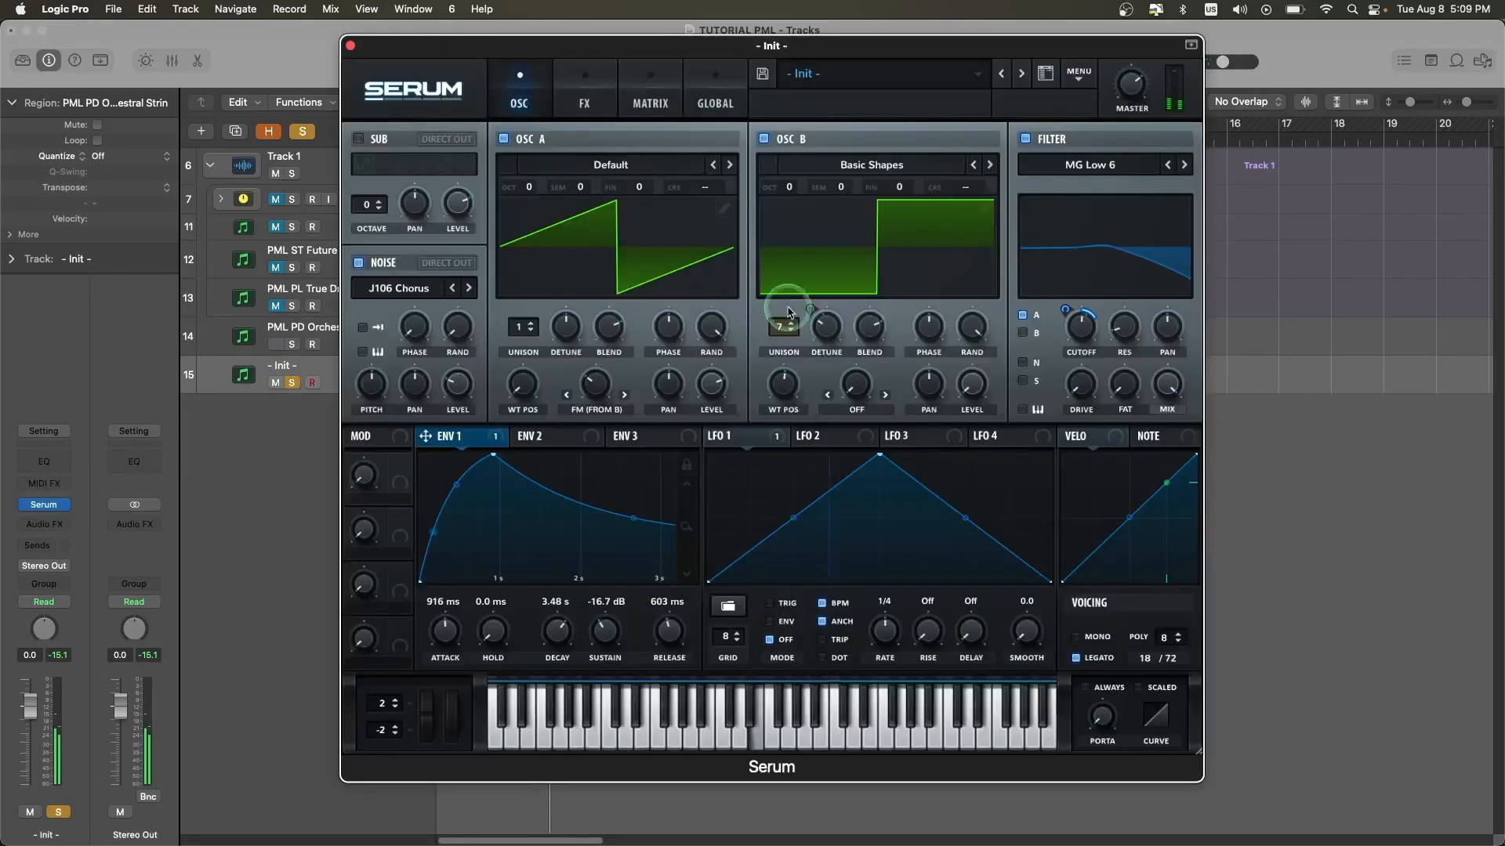
drag(1081, 328, 1081, 327)
click(275, 344)
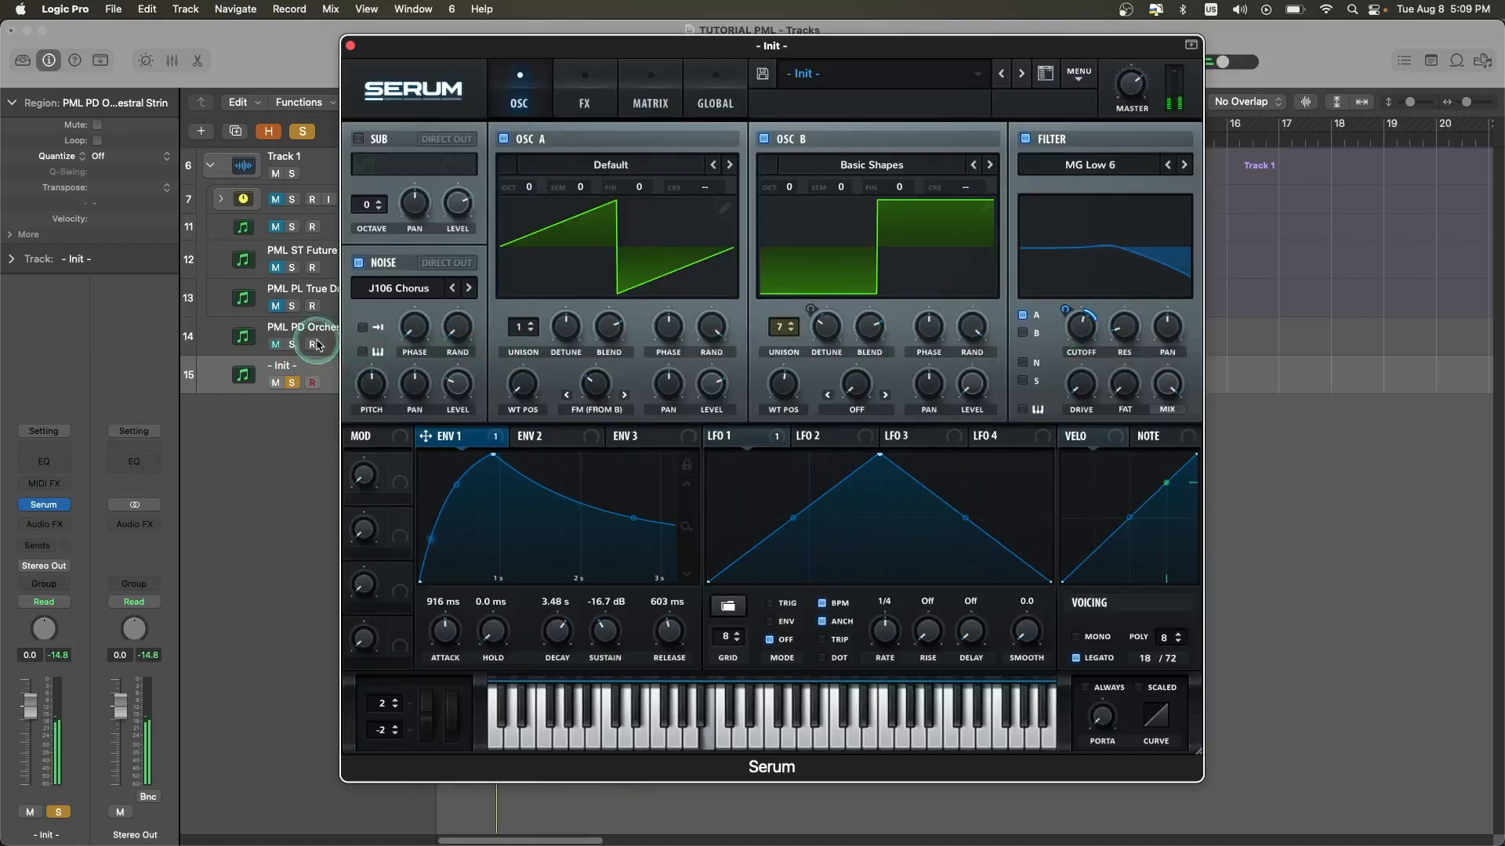
click(304, 331)
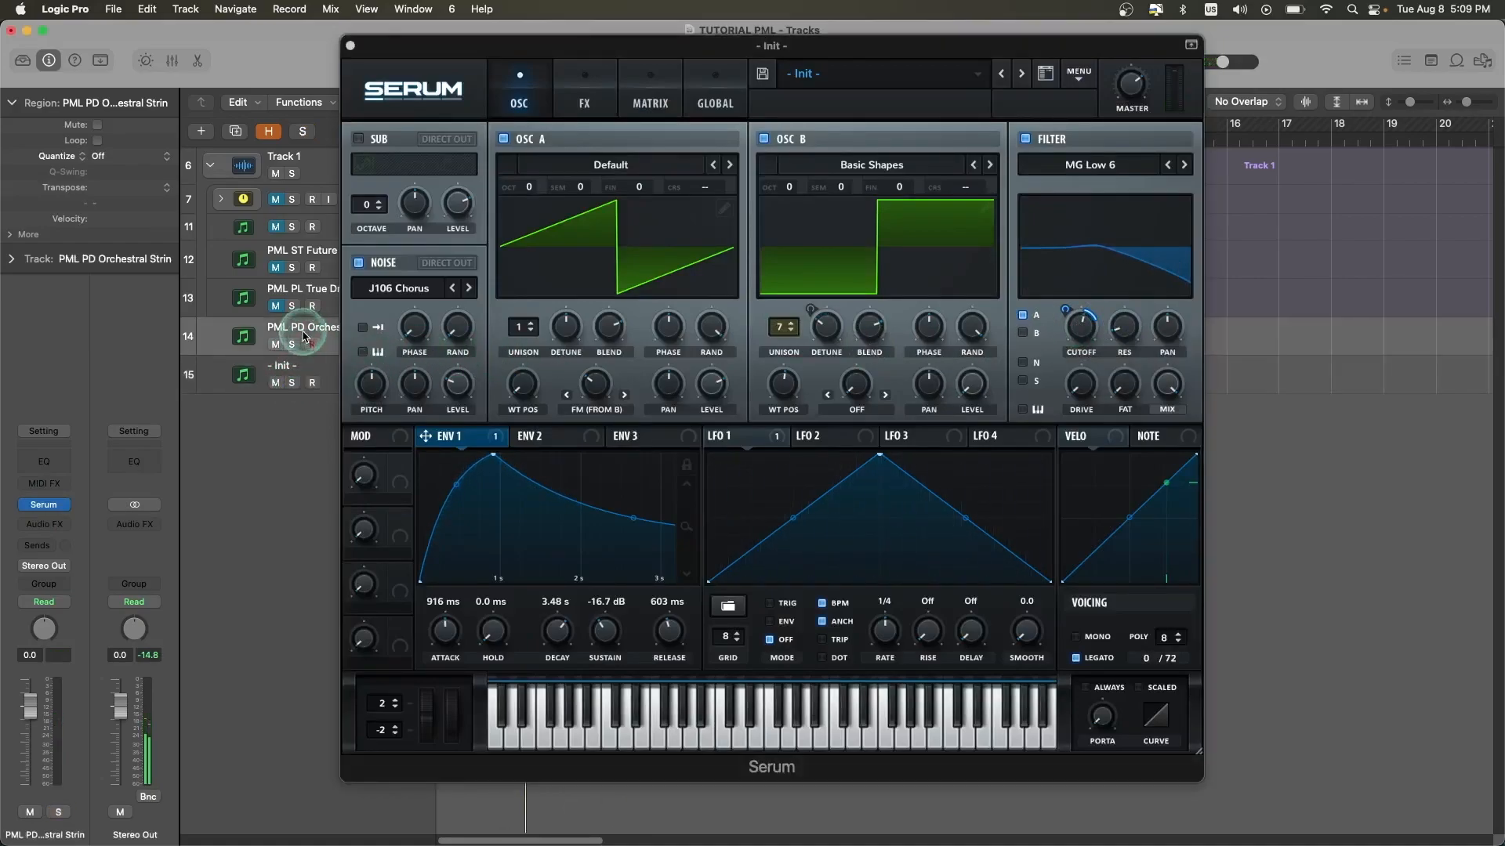
key(space)
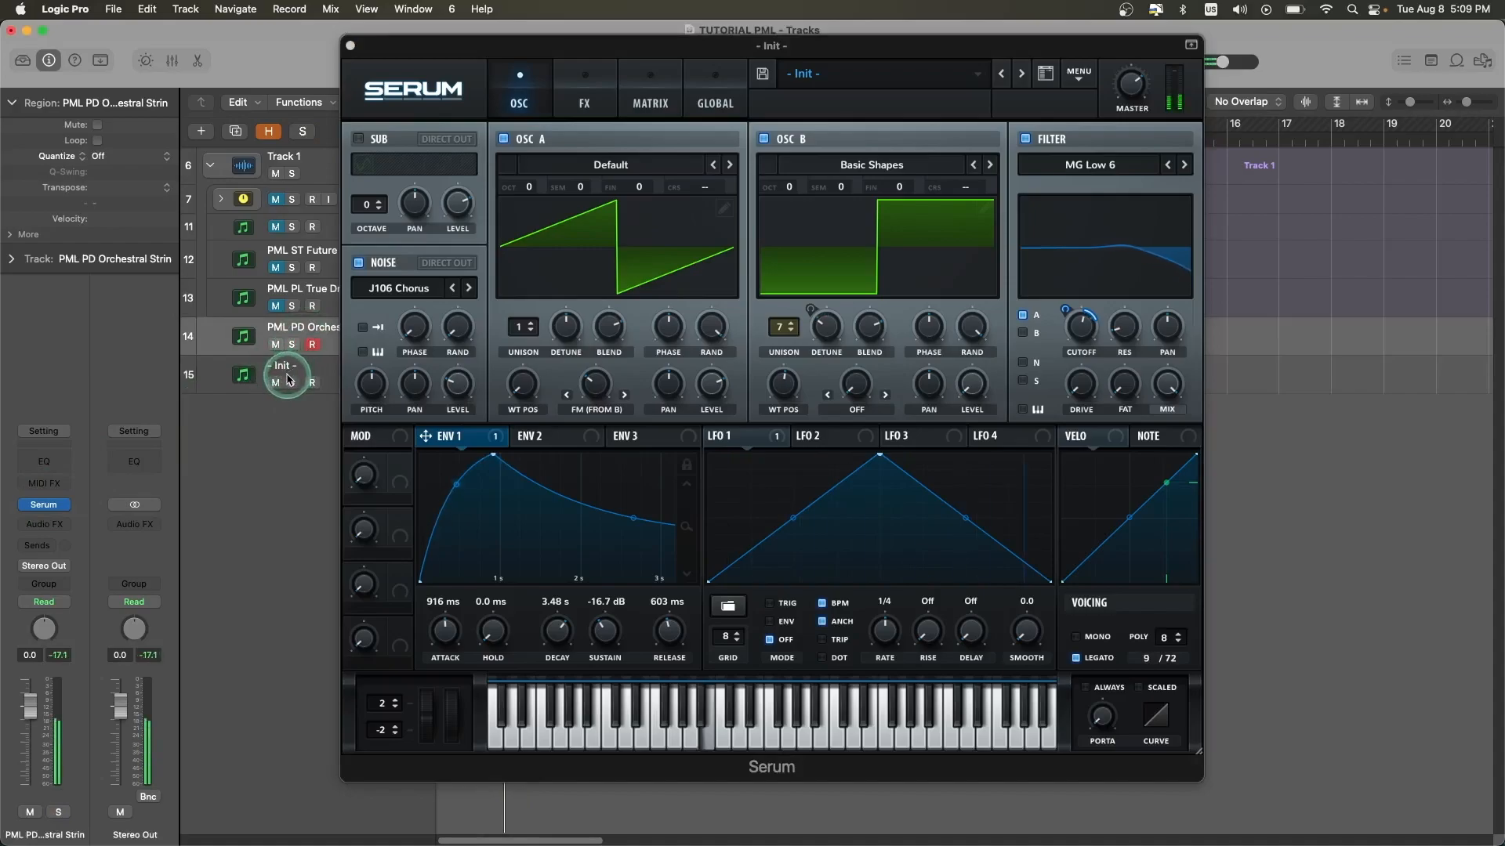
Step: Compare the PML PD Orchestral Strings track with the - Init - track by muting each in turn during playback
click(278, 384)
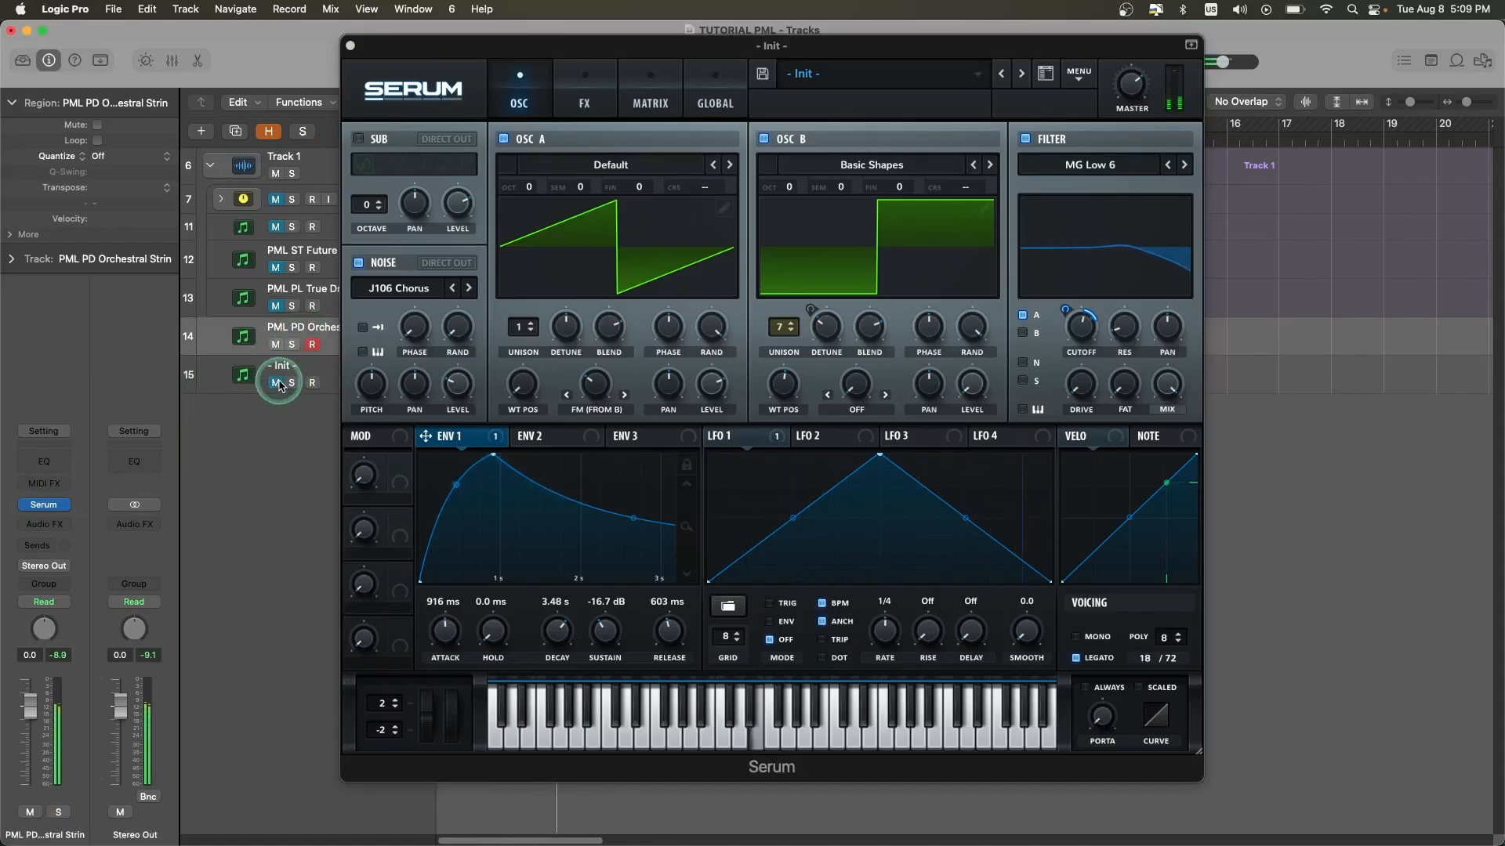
click(278, 383)
click(275, 345)
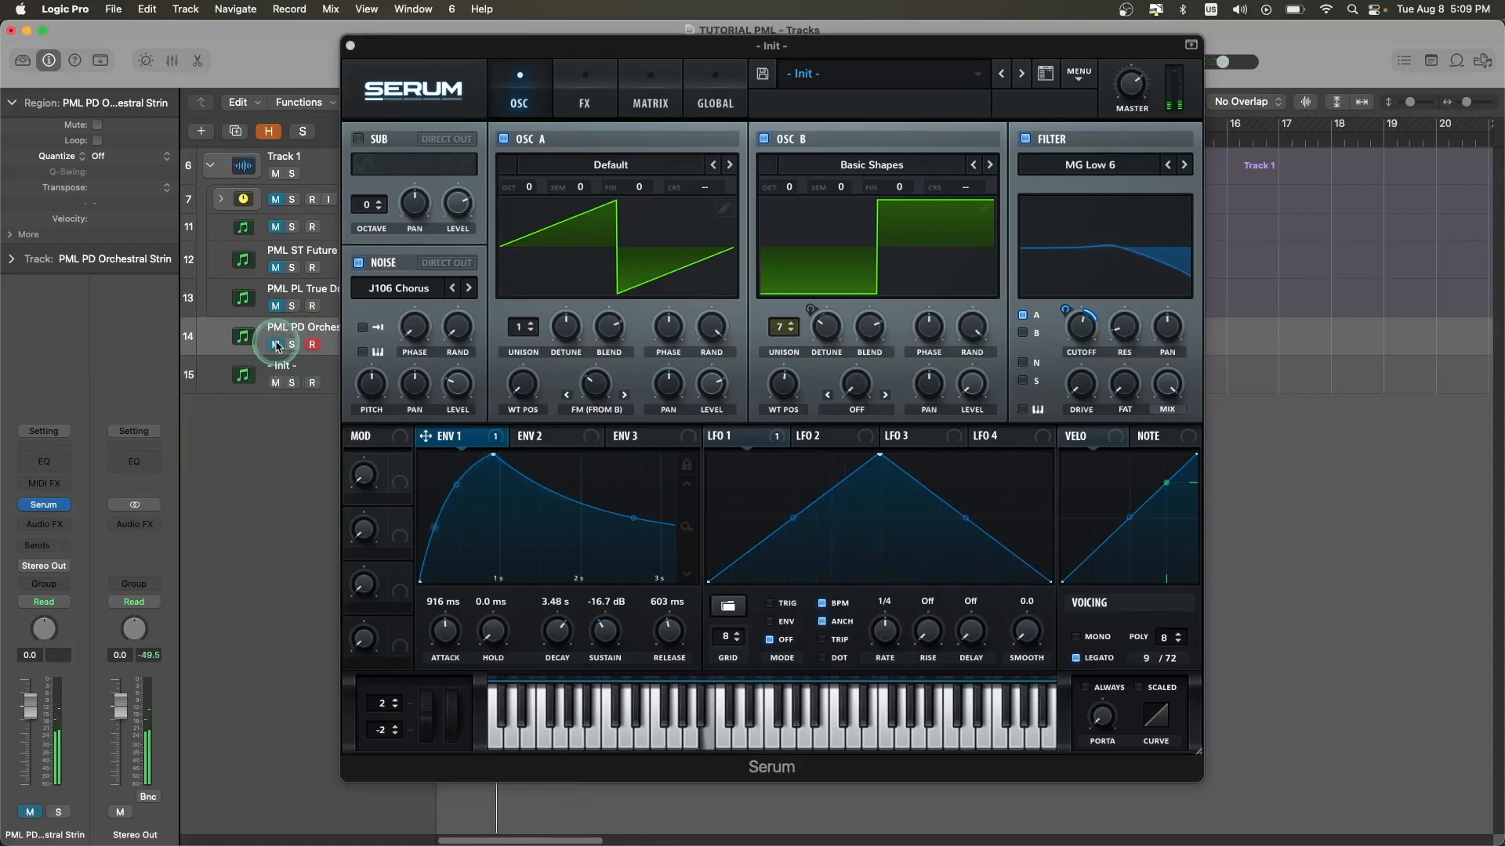
click(275, 345)
click(297, 372)
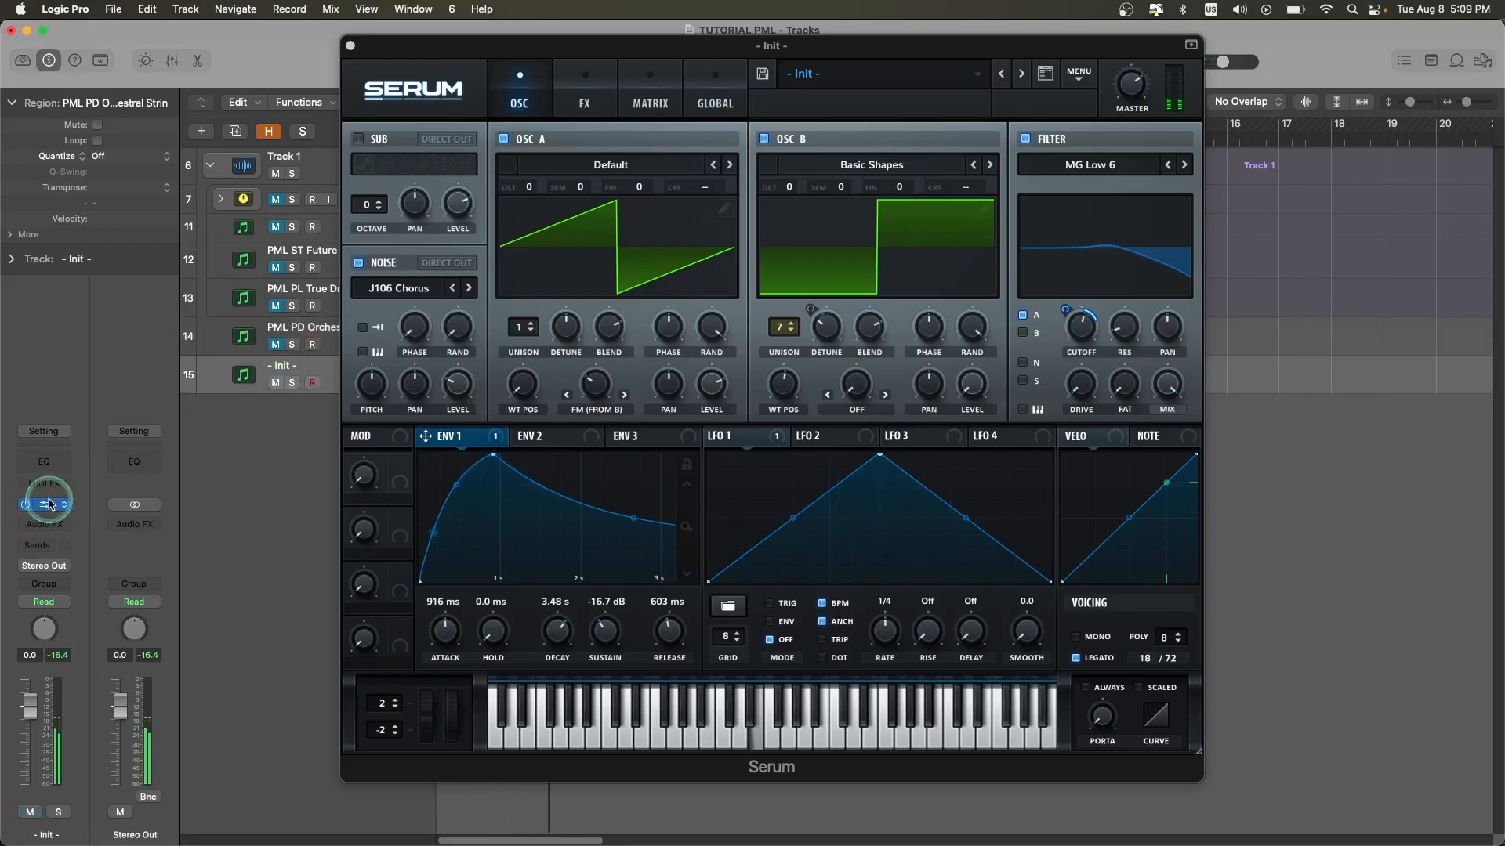
click(317, 335)
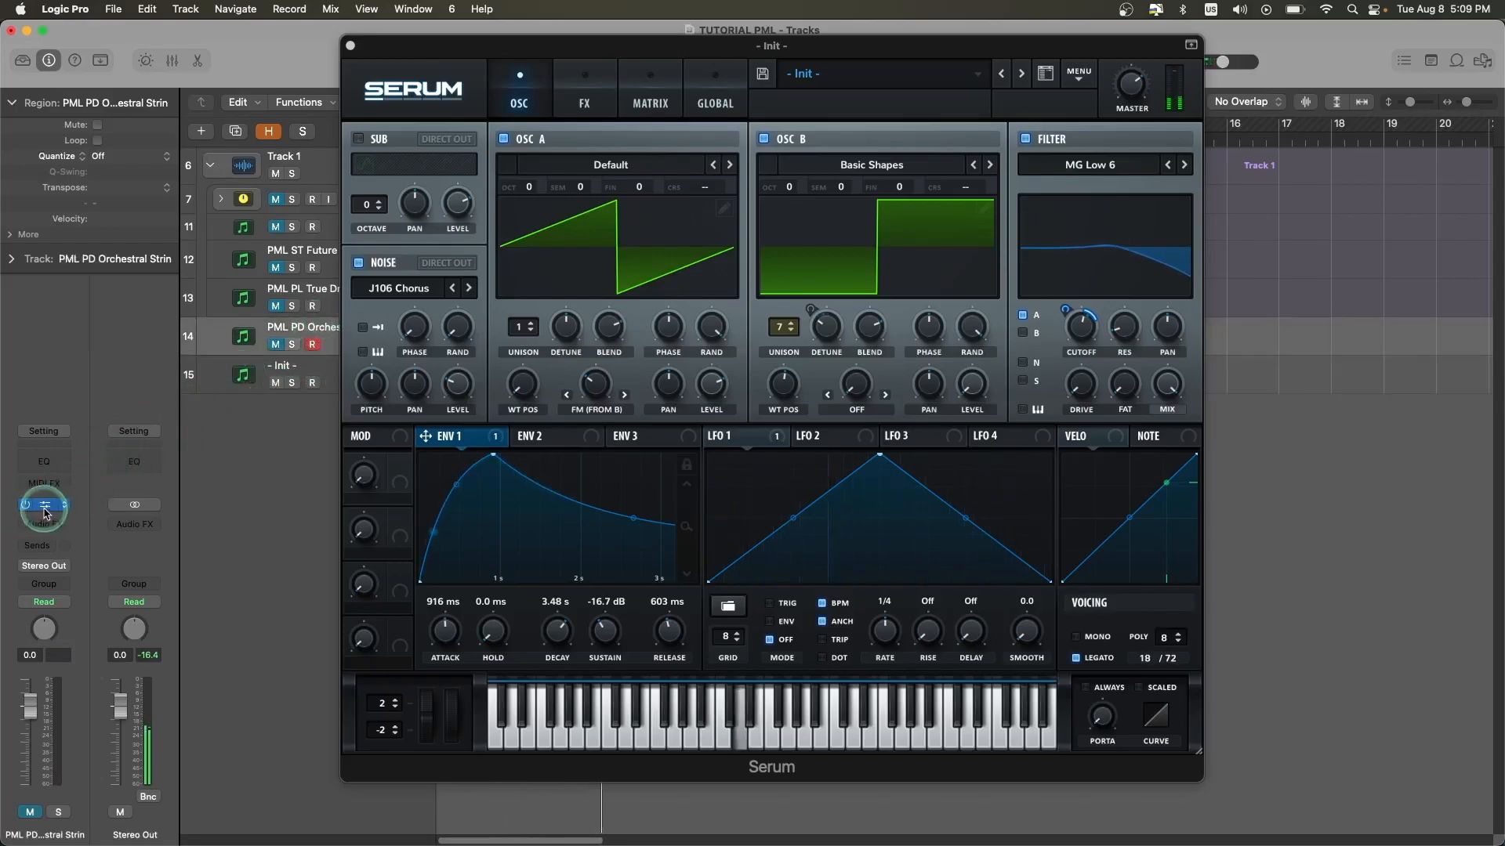
click(275, 344)
click(275, 383)
click(276, 383)
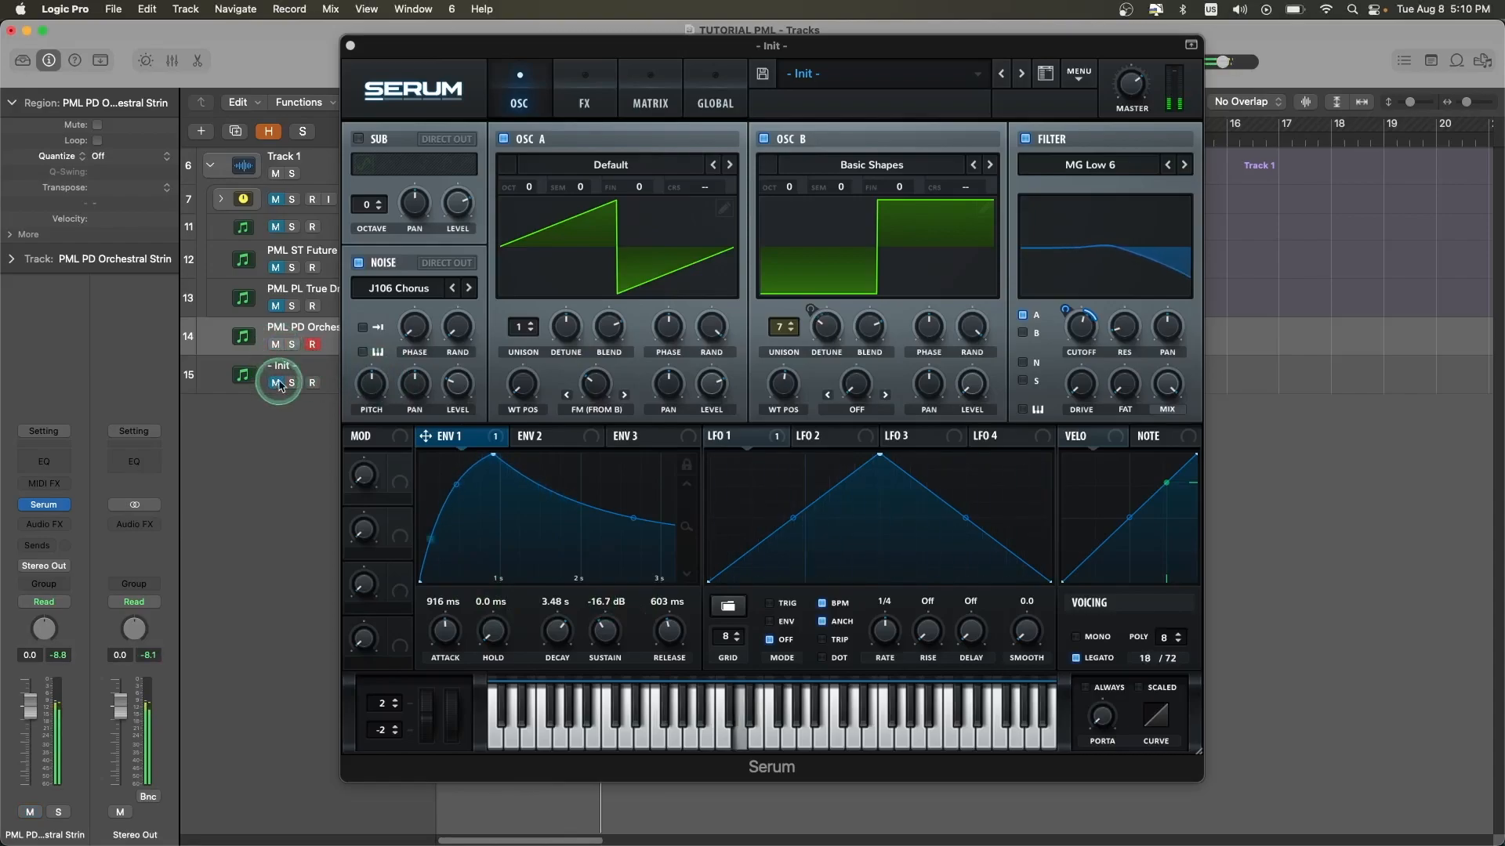
click(279, 345)
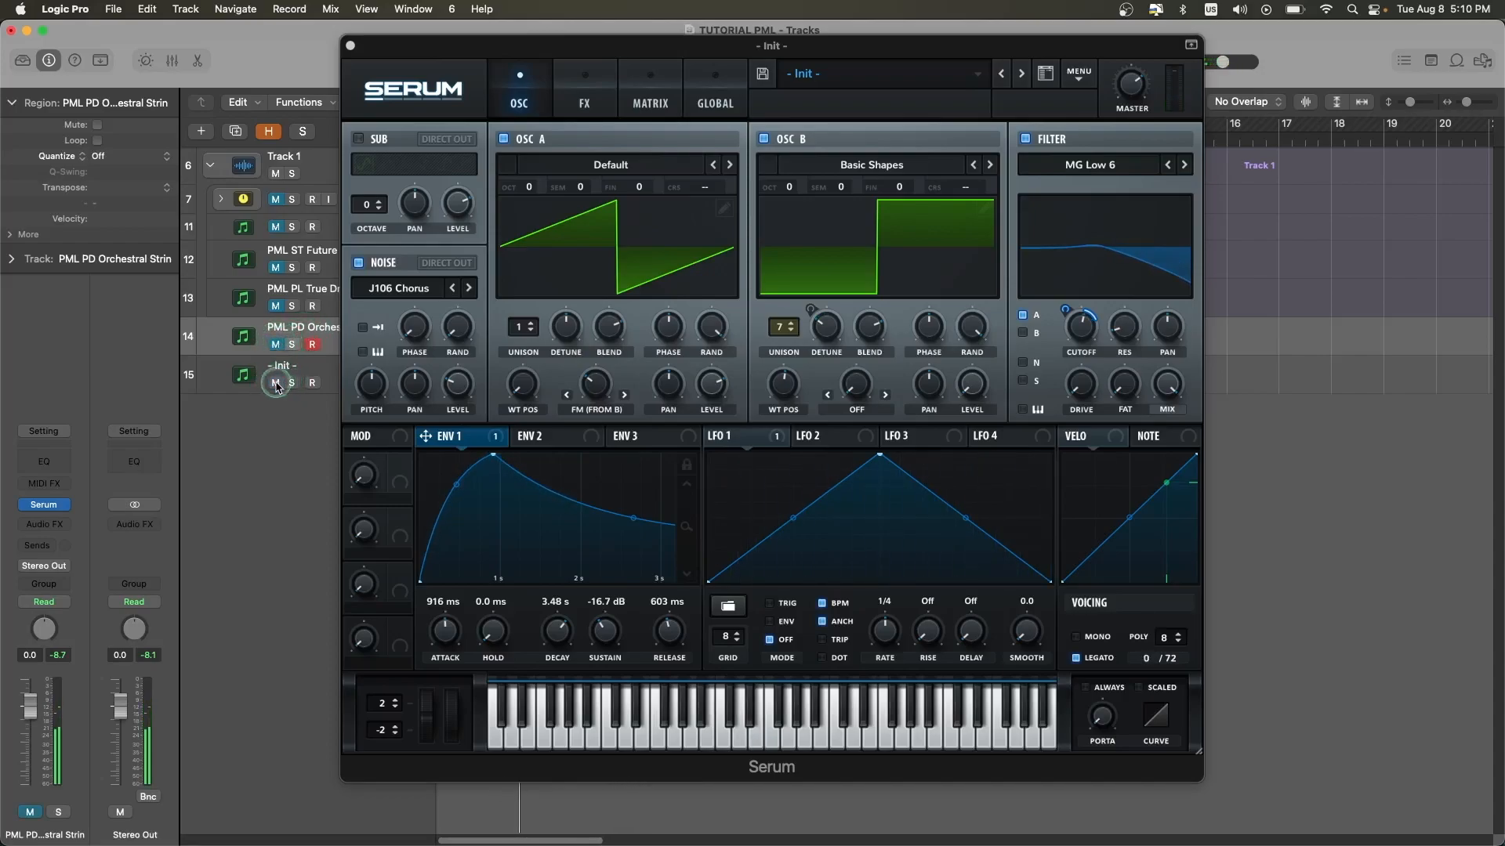
Step: Select the - Init - track and raise its synth's master volume to 90% (-2.6 dB)
click(280, 366)
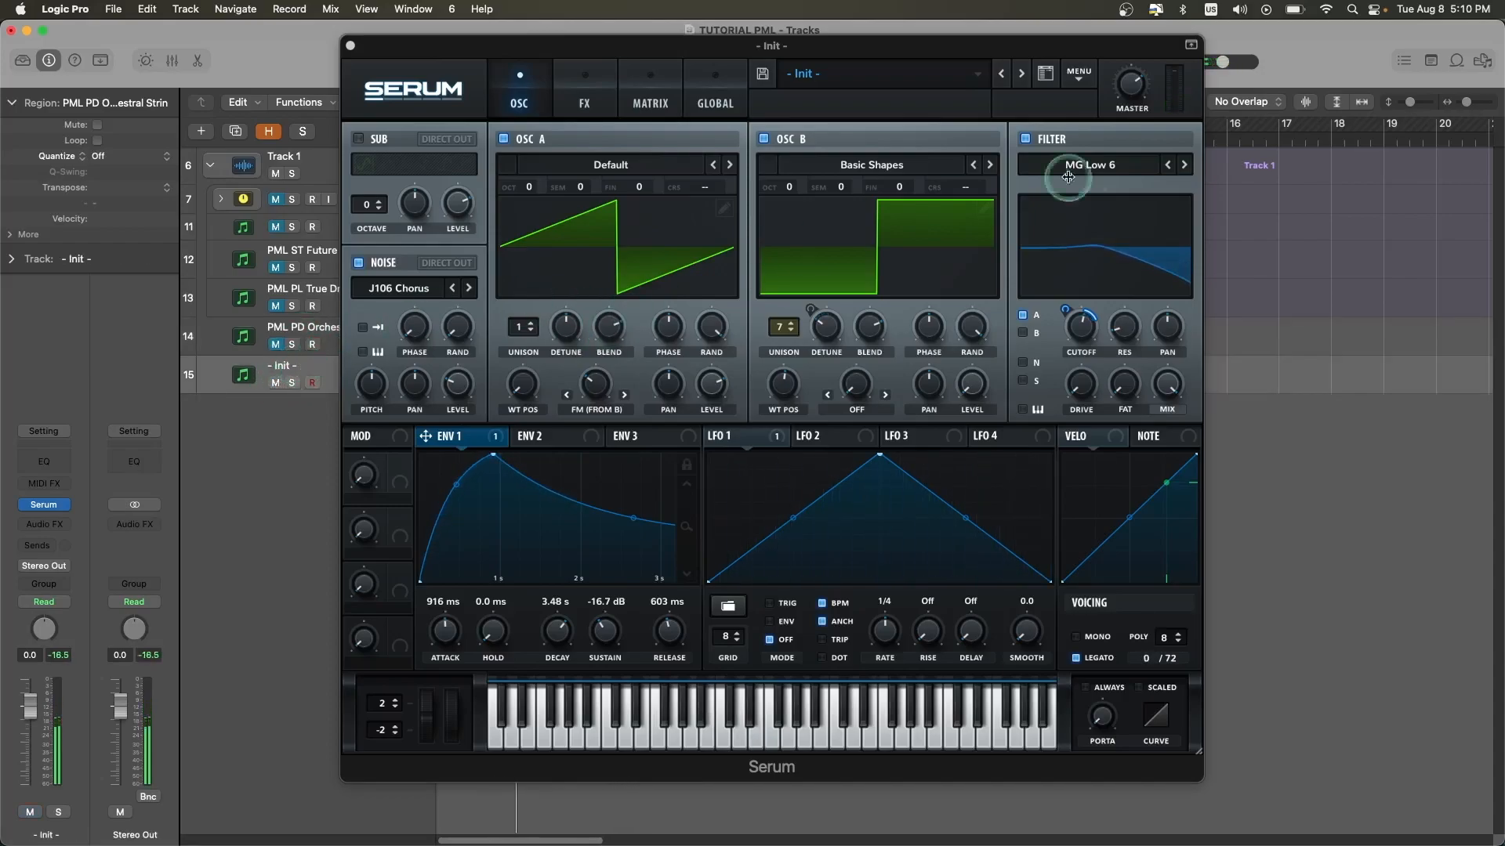
click(1136, 89)
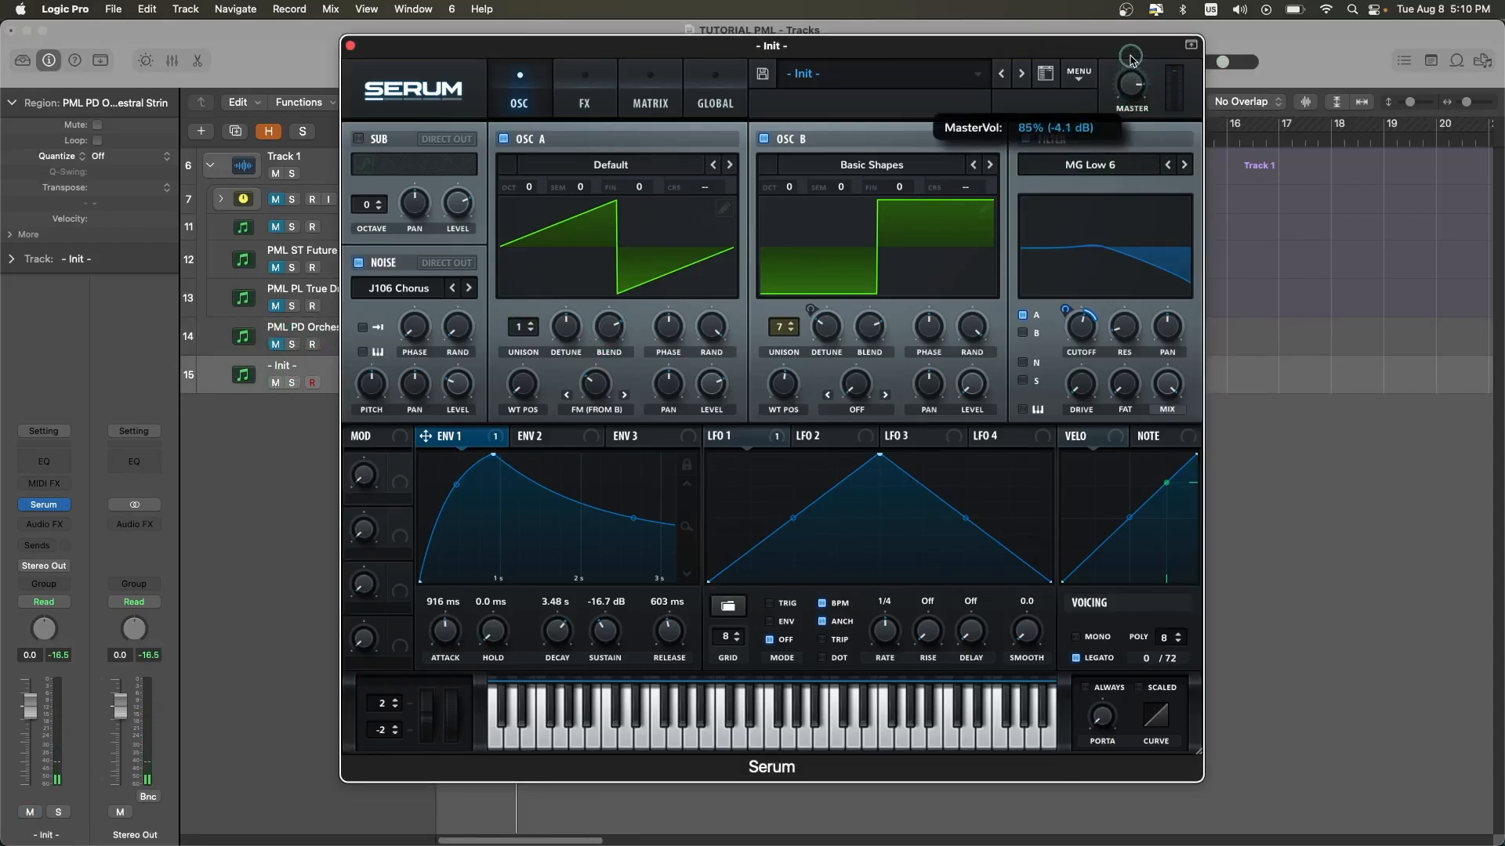
drag(1131, 52, 1131, 48)
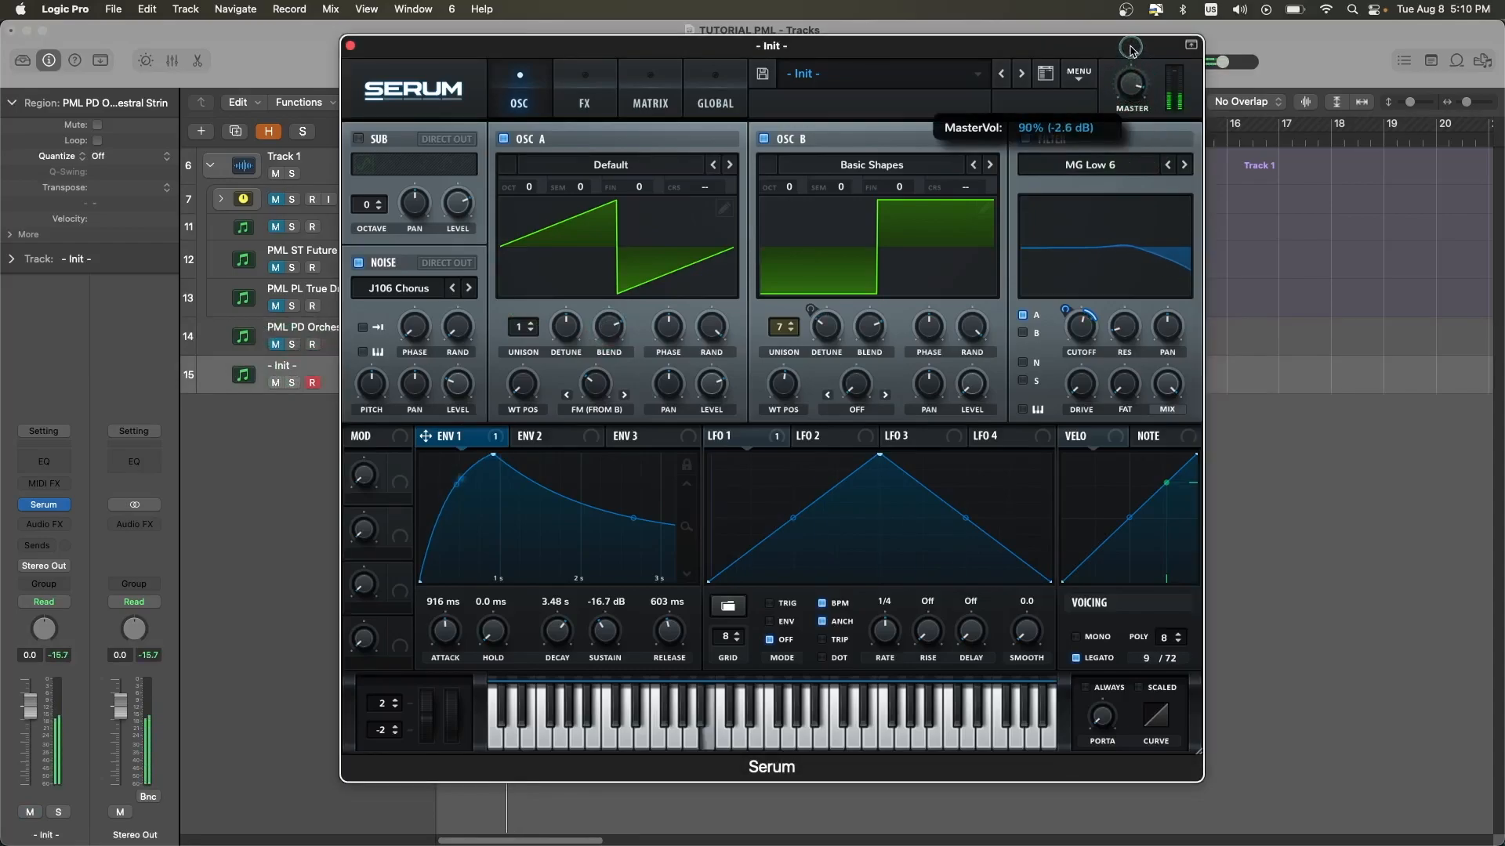
Step: Compare the louder - Init - sound with the original by swapping the two tracks' mutes, stop playback and close the synth
click(274, 383)
click(275, 345)
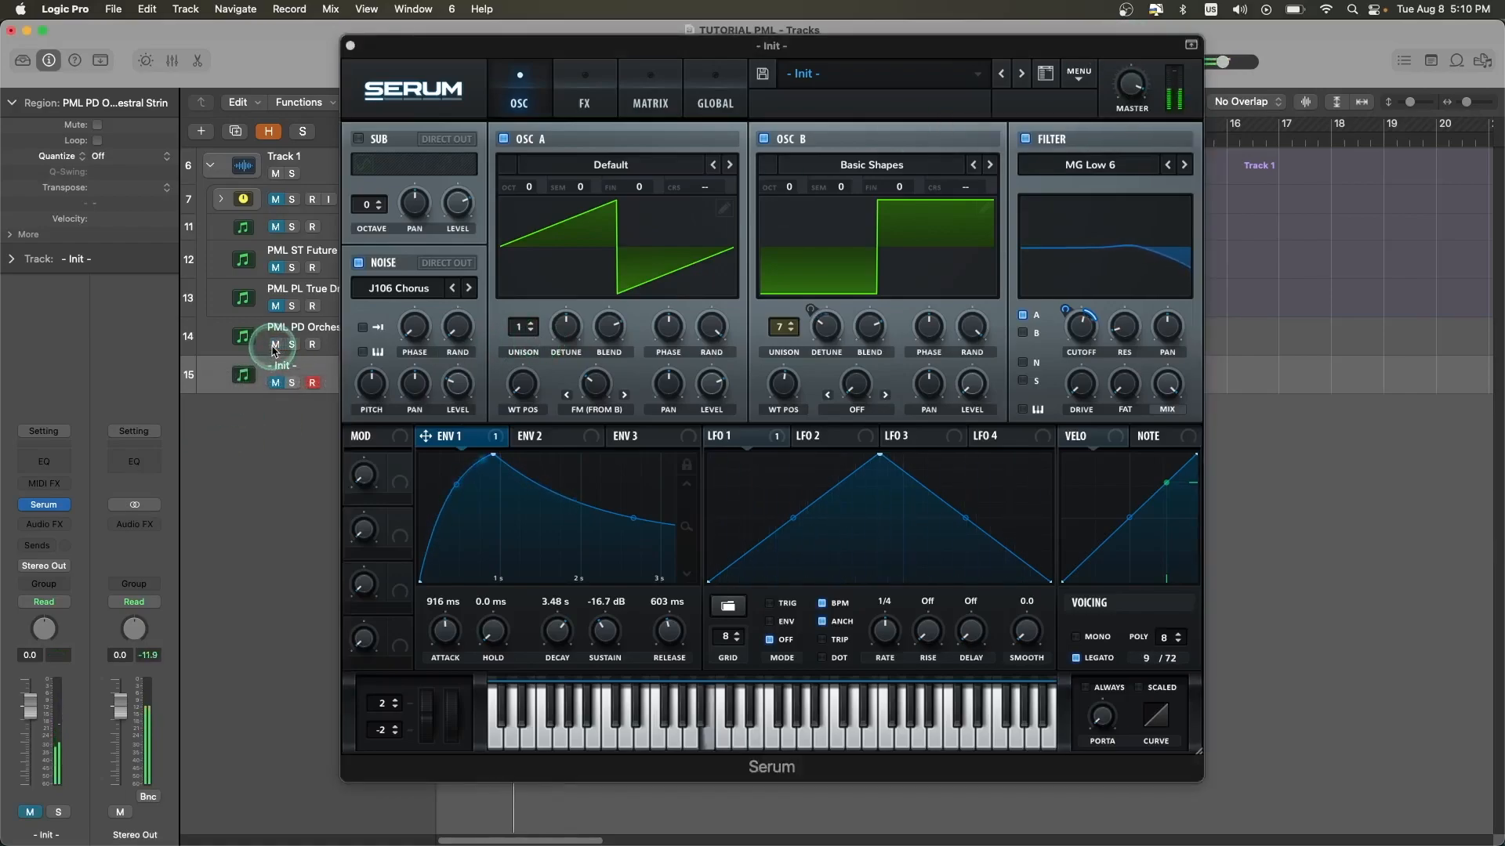
key(space)
click(275, 347)
click(274, 384)
key(space)
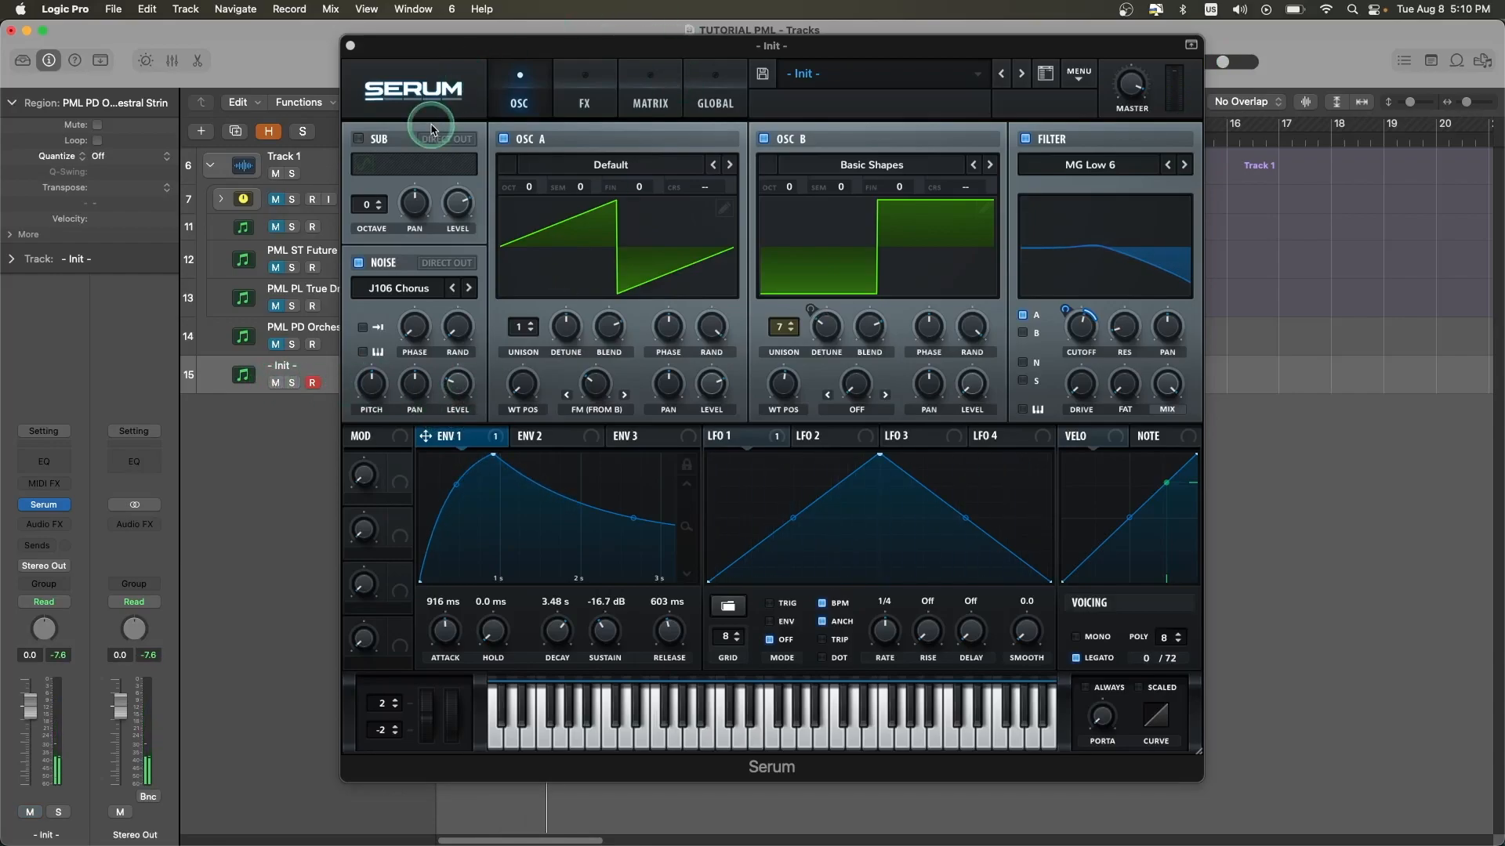
click(351, 45)
click(552, 503)
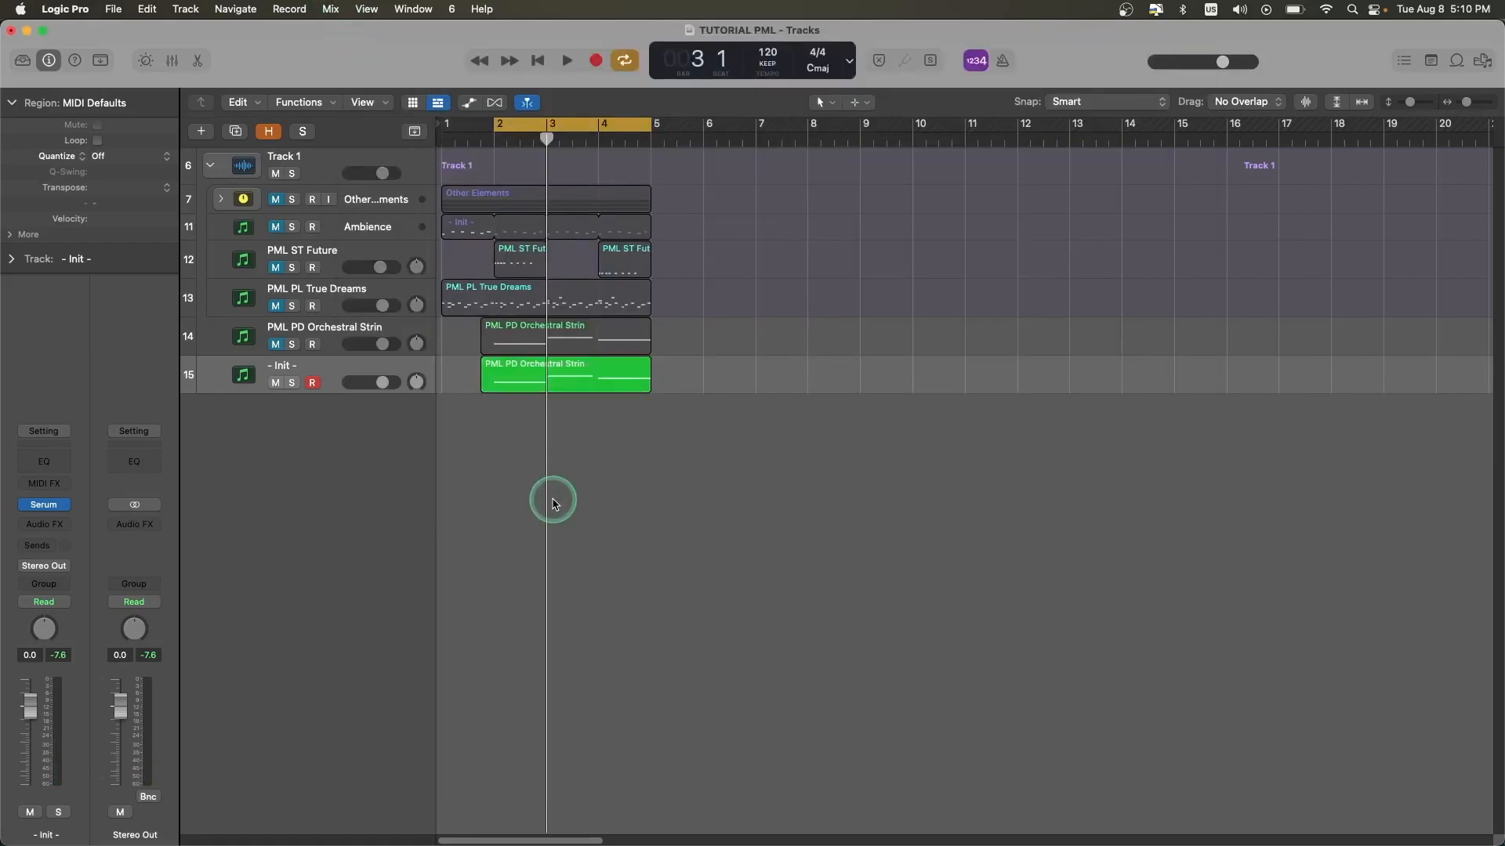